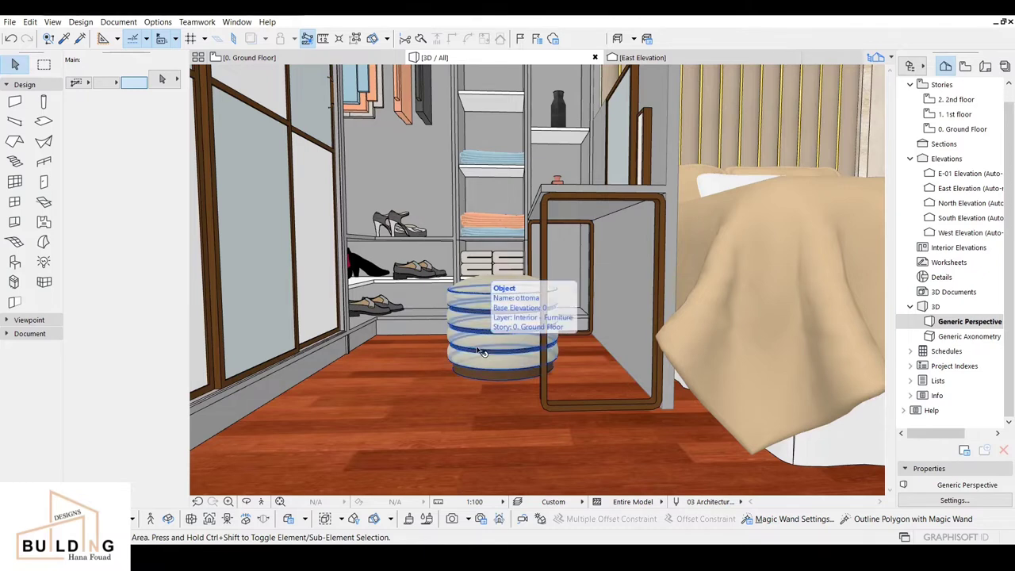
- Draw a full circle with a radius of 200 in an empty area of the Ground Floor plan
scroll(430, 361, up, 10)
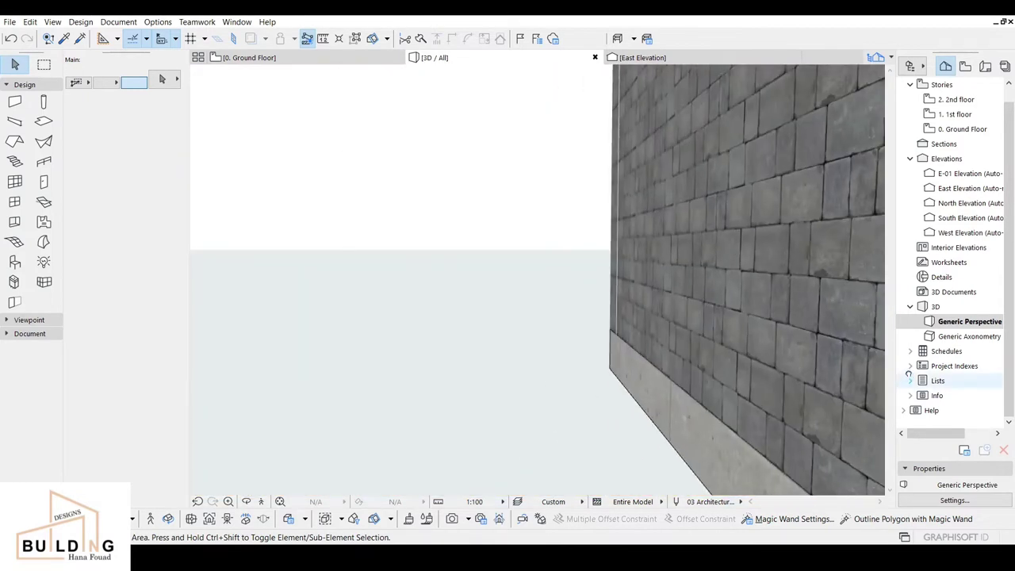
middle_drag(436, 358, 754, 283)
middle_drag(388, 362, 514, 326)
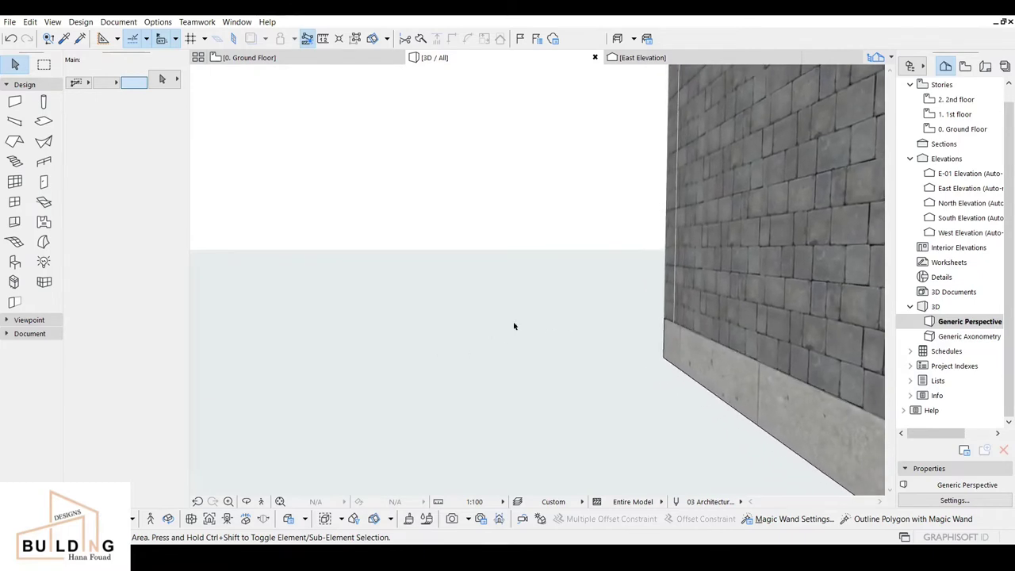
click(250, 58)
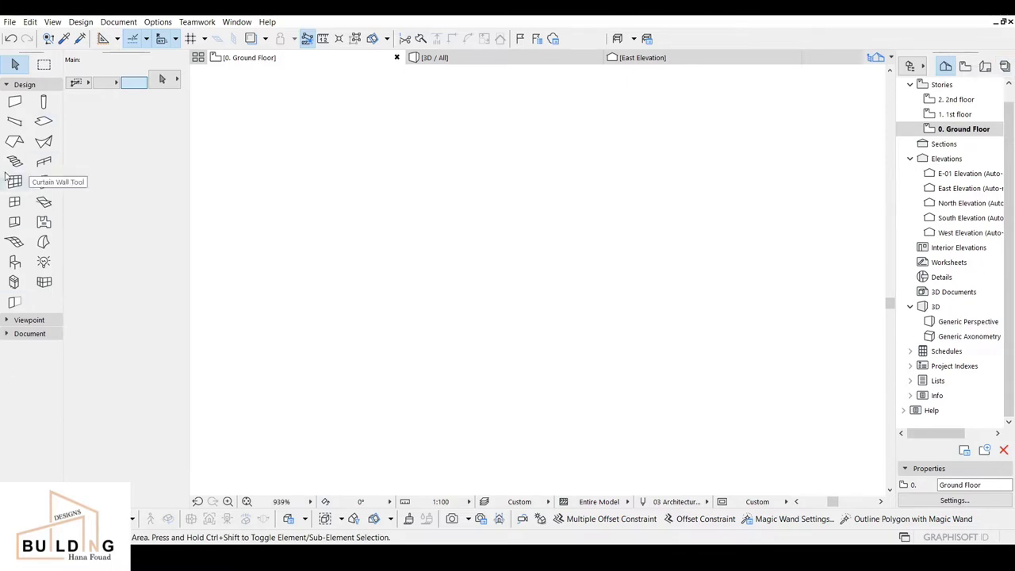
click(24, 84)
click(25, 112)
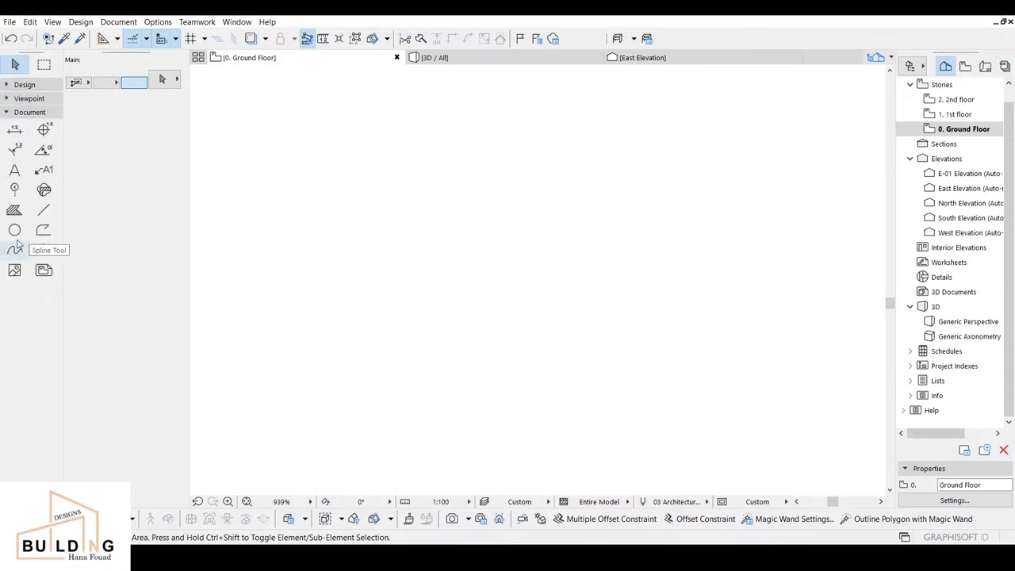
click(14, 230)
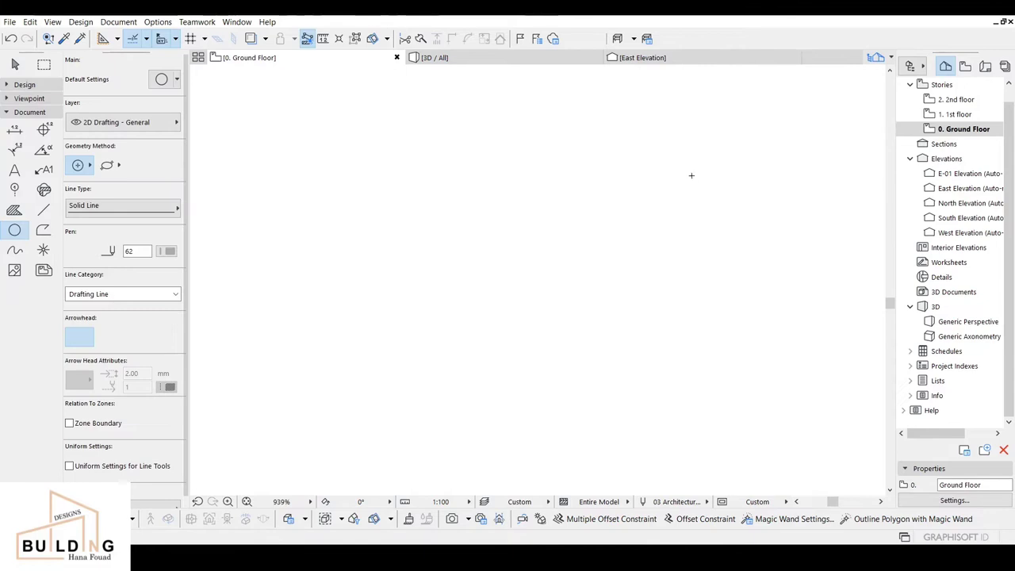
click(671, 238)
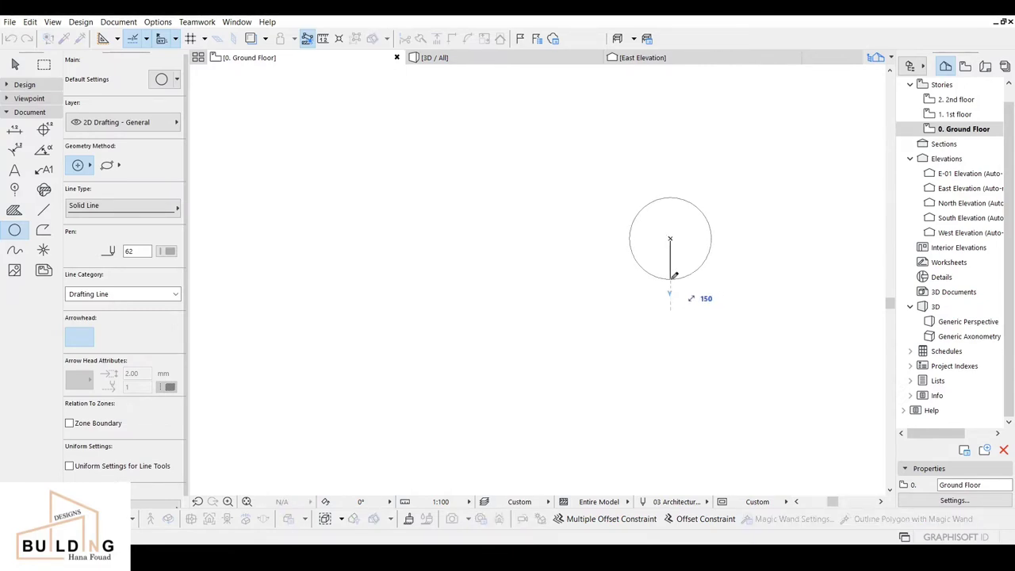
key(Return)
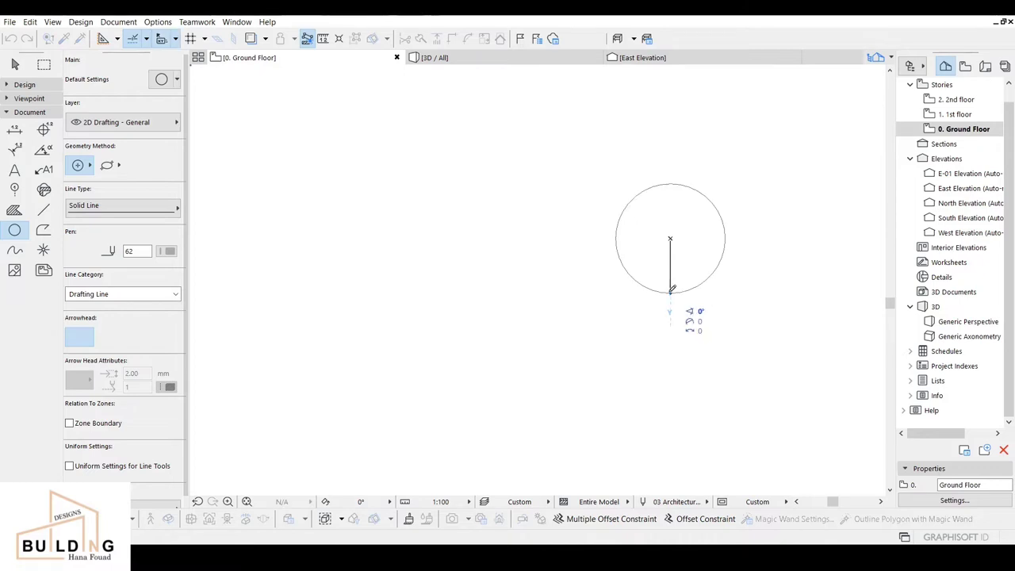
click(671, 295)
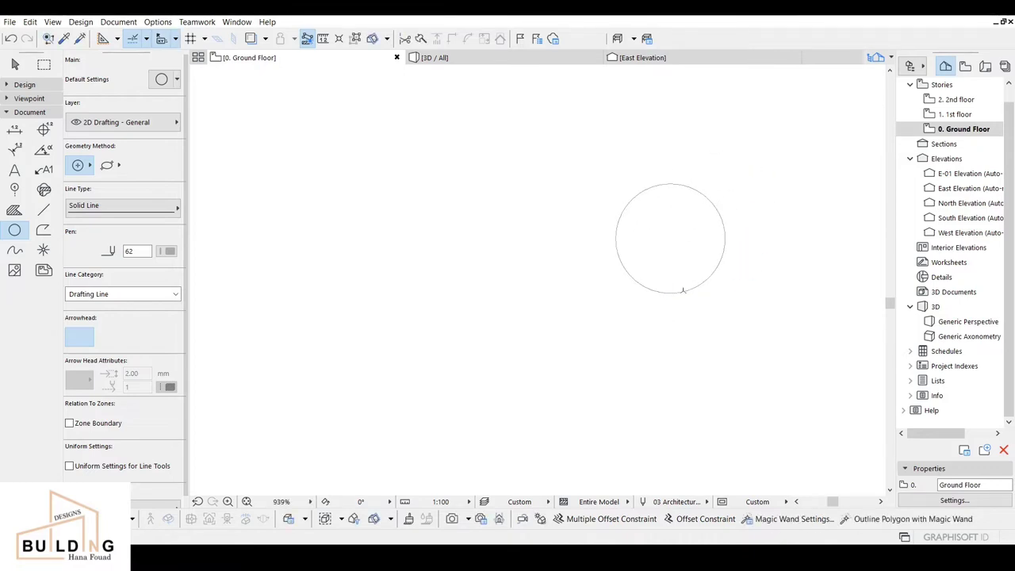
key(Escape)
- Create a slab from the circle with the Magic Wand and select it in the 3D view
click(5, 88)
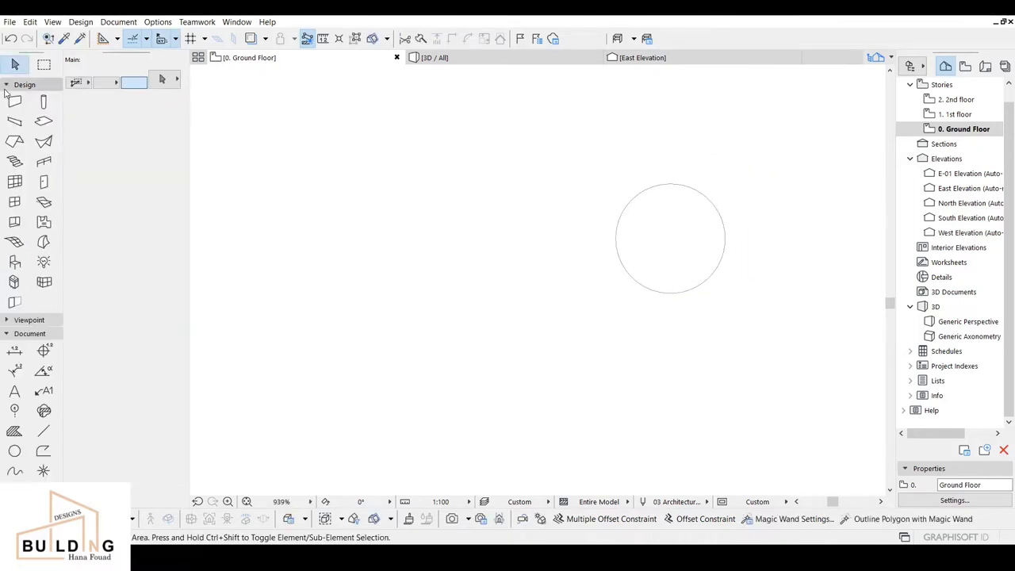
click(43, 121)
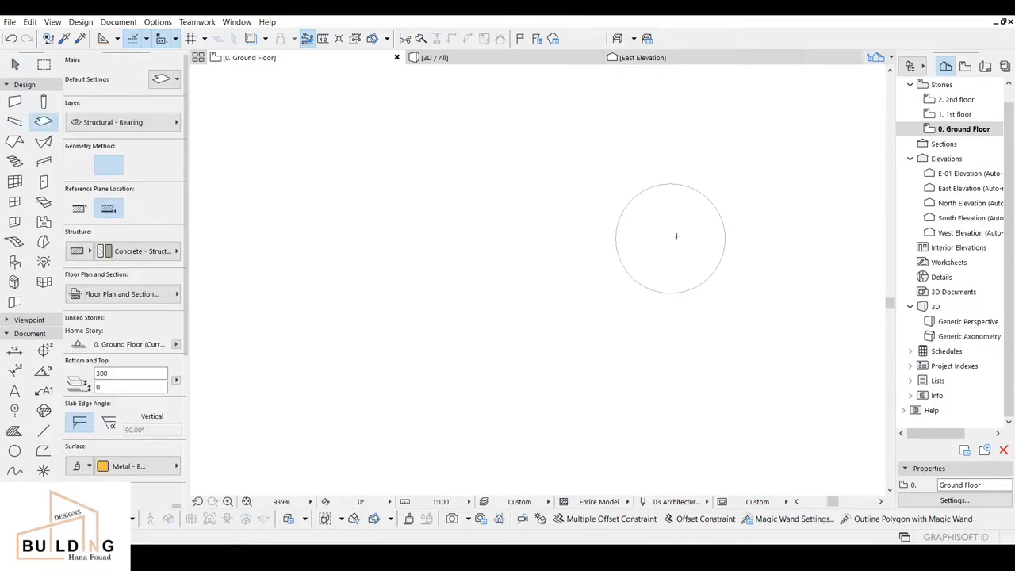
key(space)
click(465, 60)
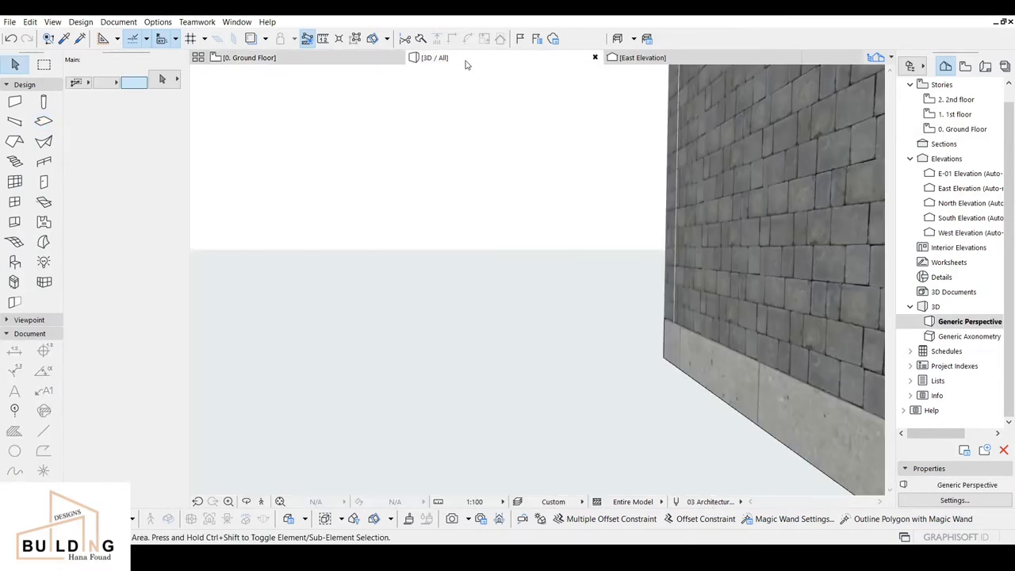
click(560, 323)
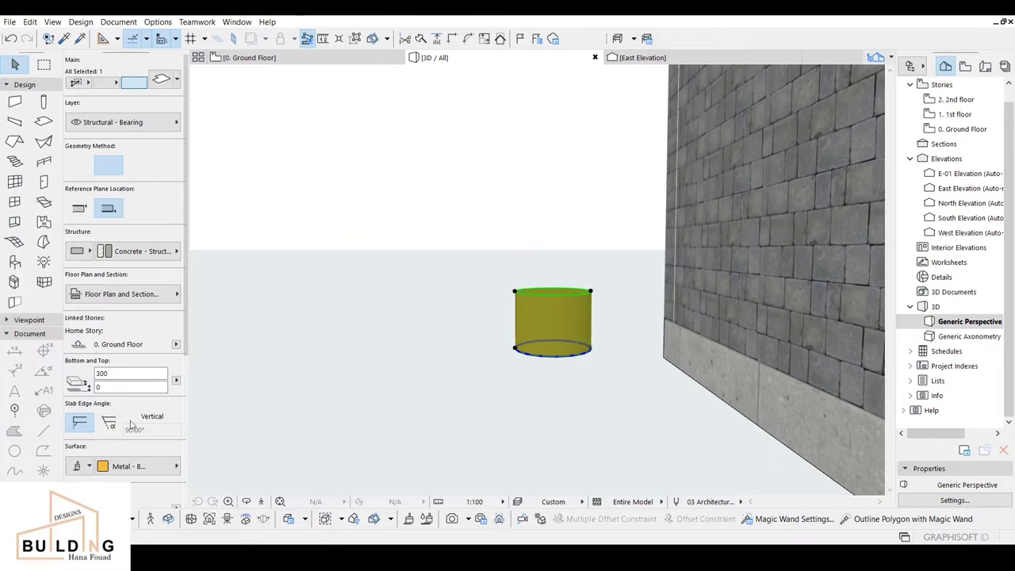
click(135, 466)
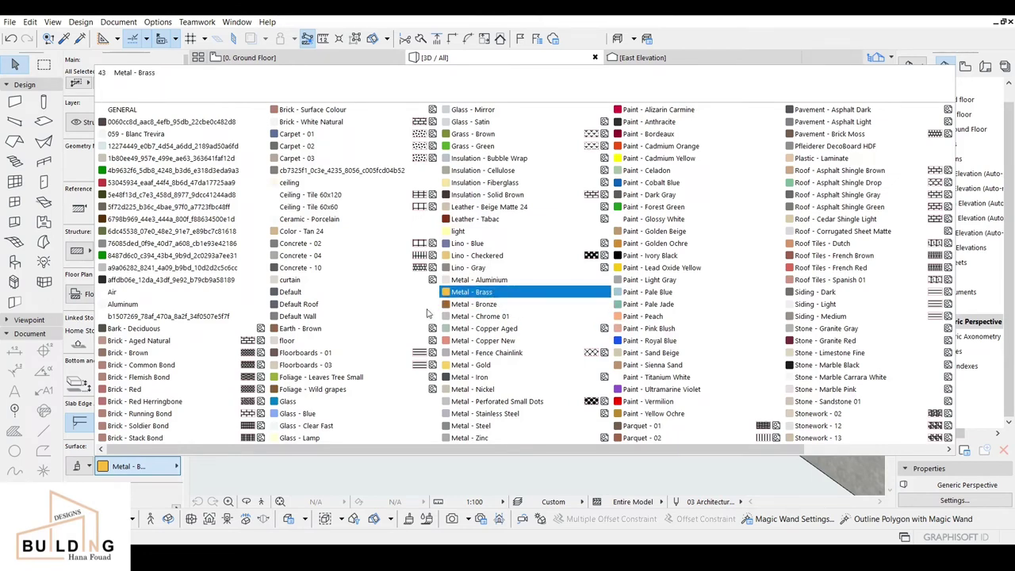
click(70, 444)
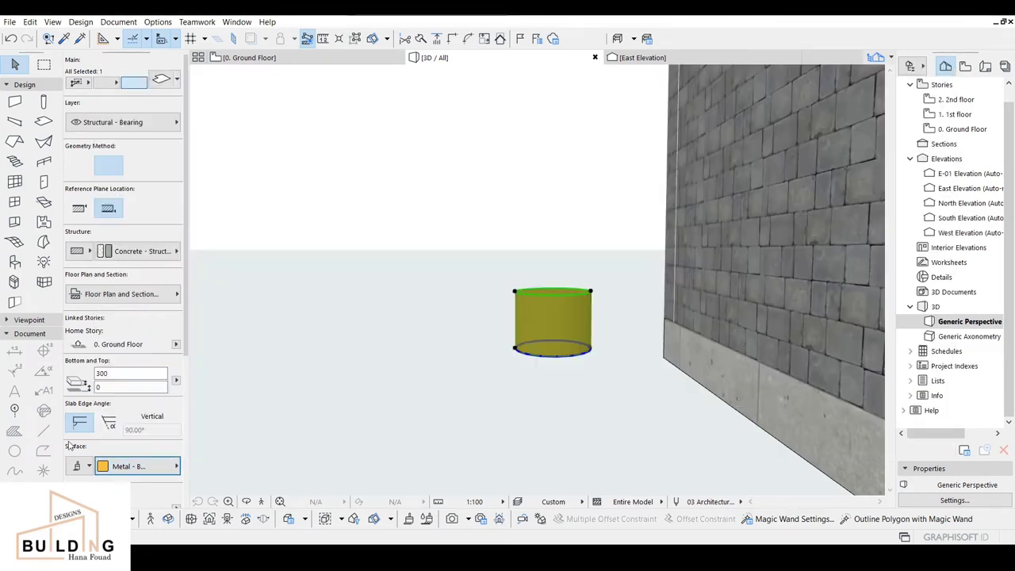
- Draw a full revolved shell with a radius of 210, centred on the circular slab in the Ground Floor plan
click(273, 60)
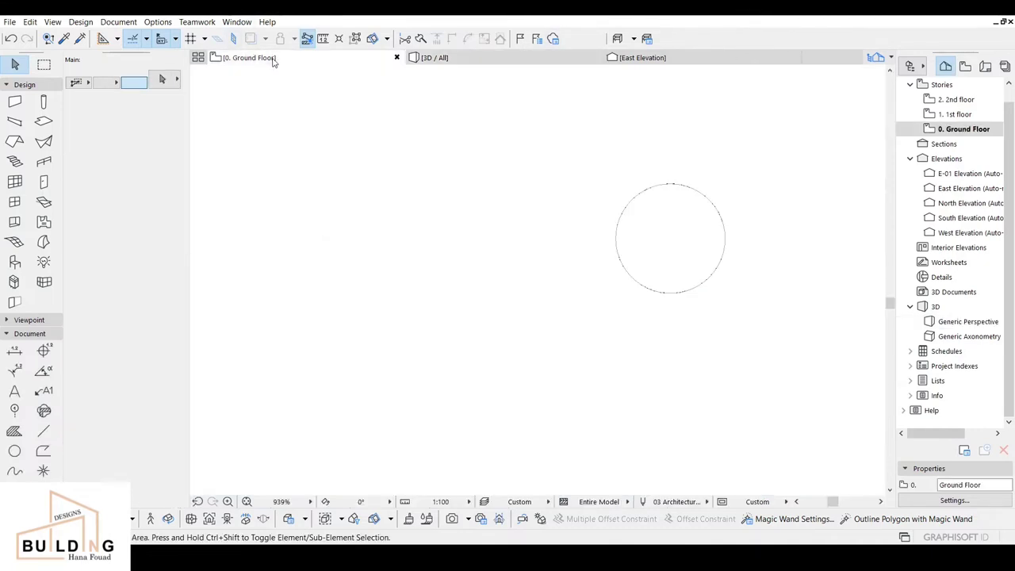
click(43, 142)
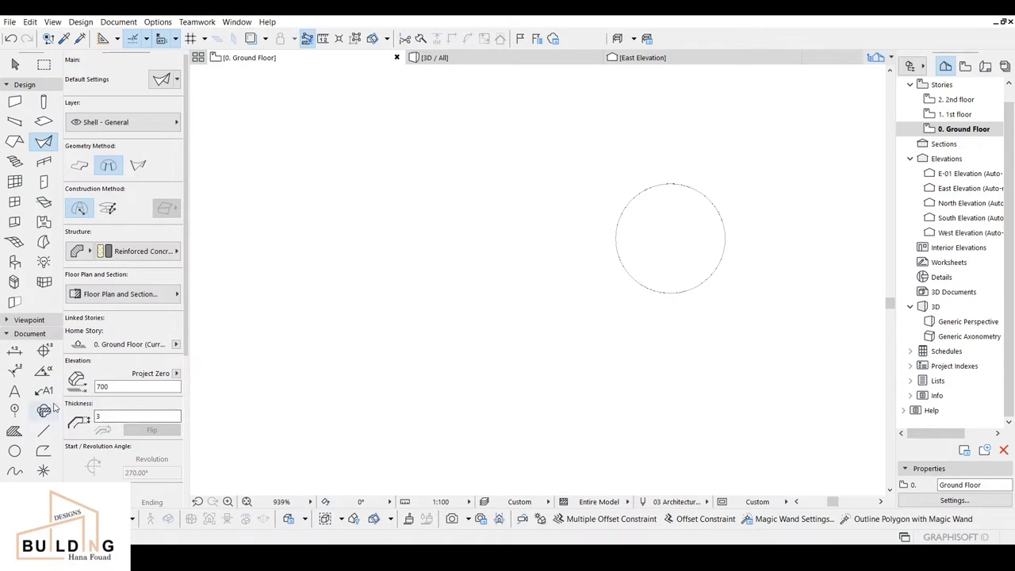
middle_drag(684, 231, 503, 280)
scroll(507, 278, up, 3)
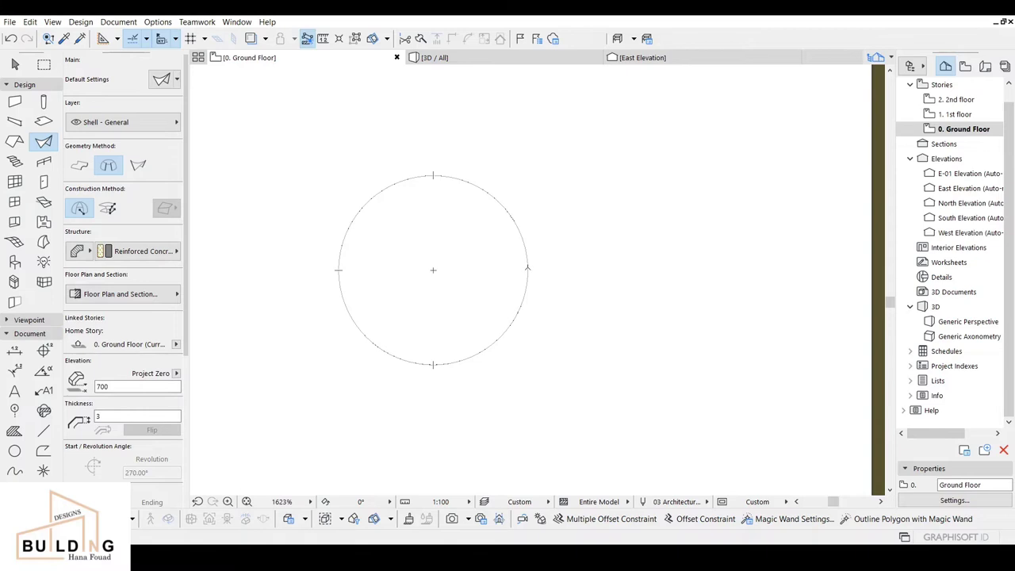
click(434, 269)
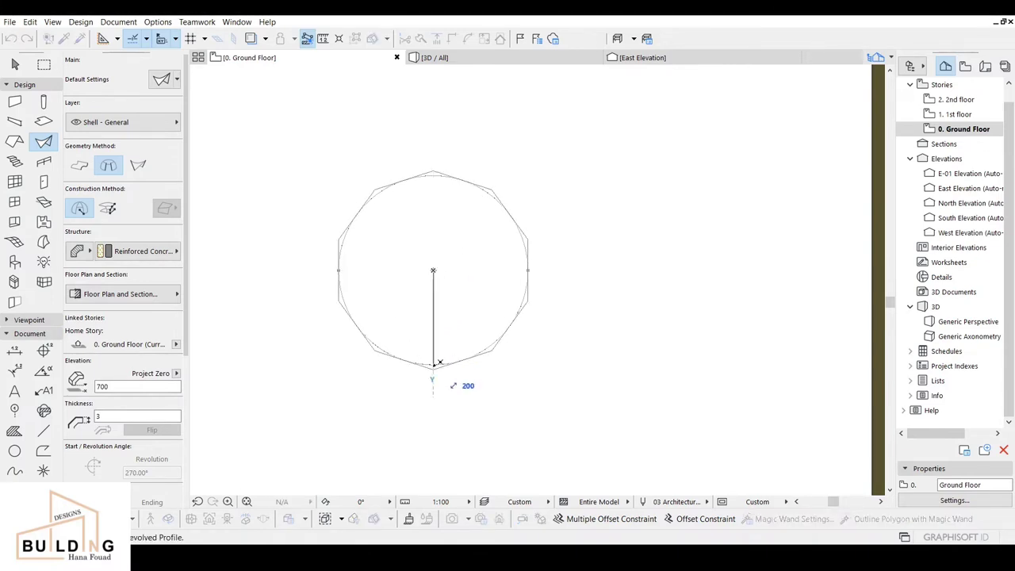
text(2)
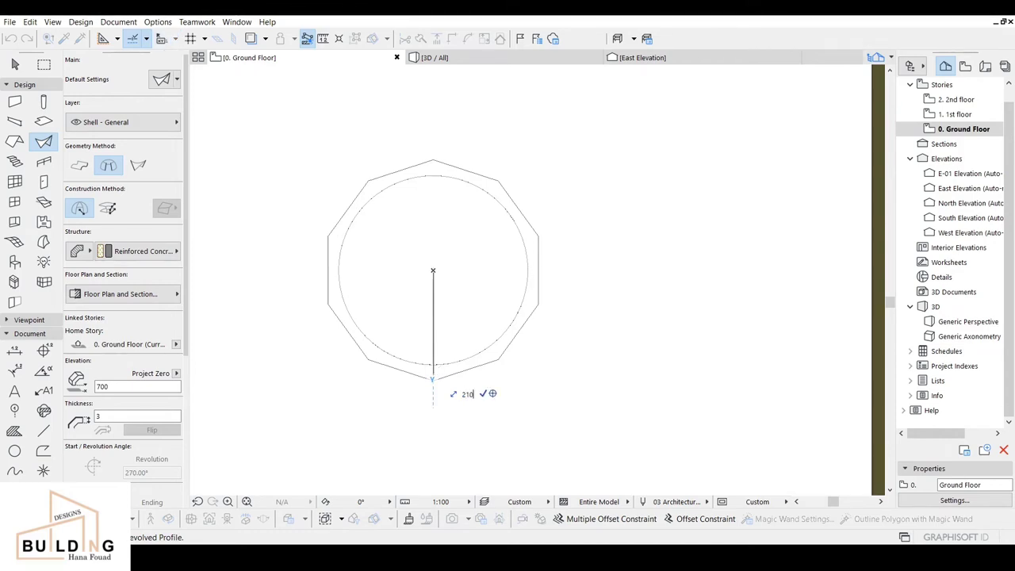
text(10)
key(Return)
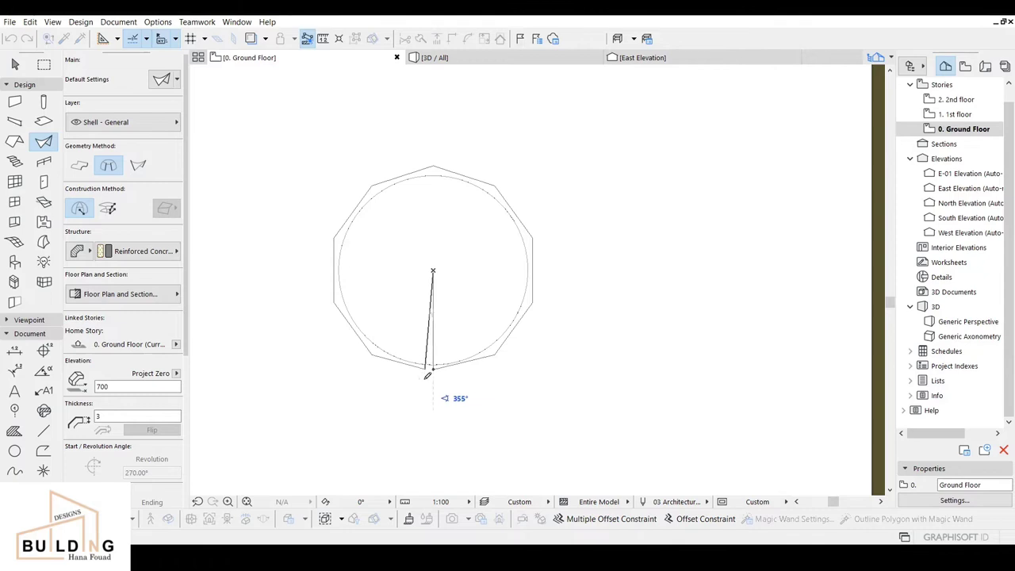
click(436, 367)
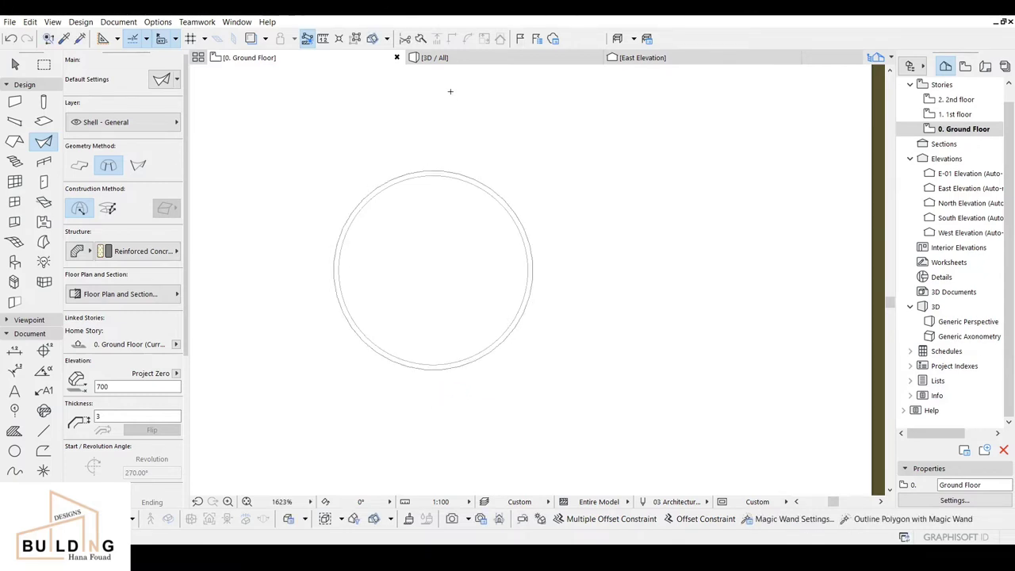
key(Escape)
- Lower the dome-shaped shell in the 3D view so it rests on top of the cylindrical slab
click(455, 60)
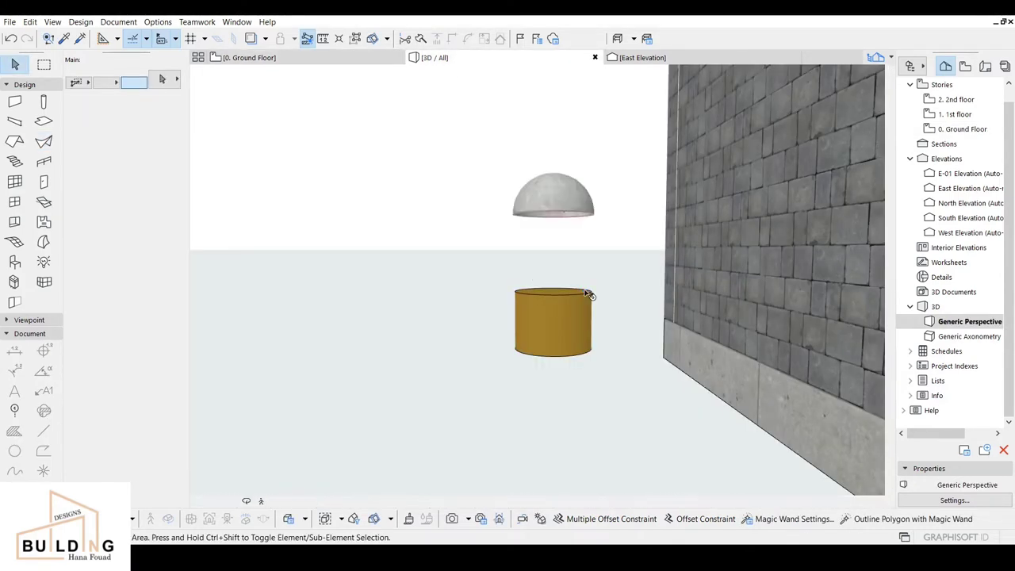
scroll(587, 295, up, 1)
click(562, 185)
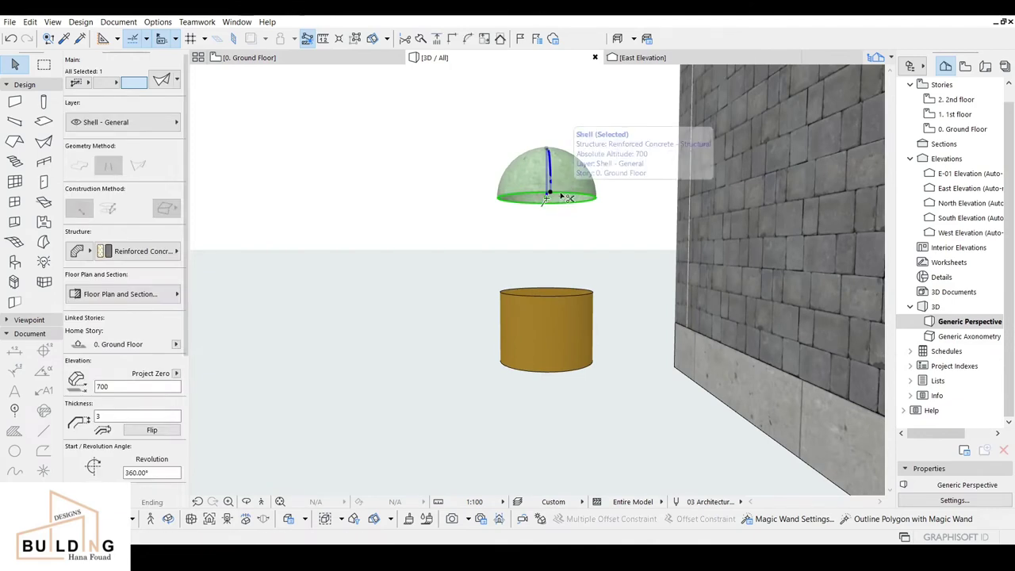
drag(550, 196, 550, 295)
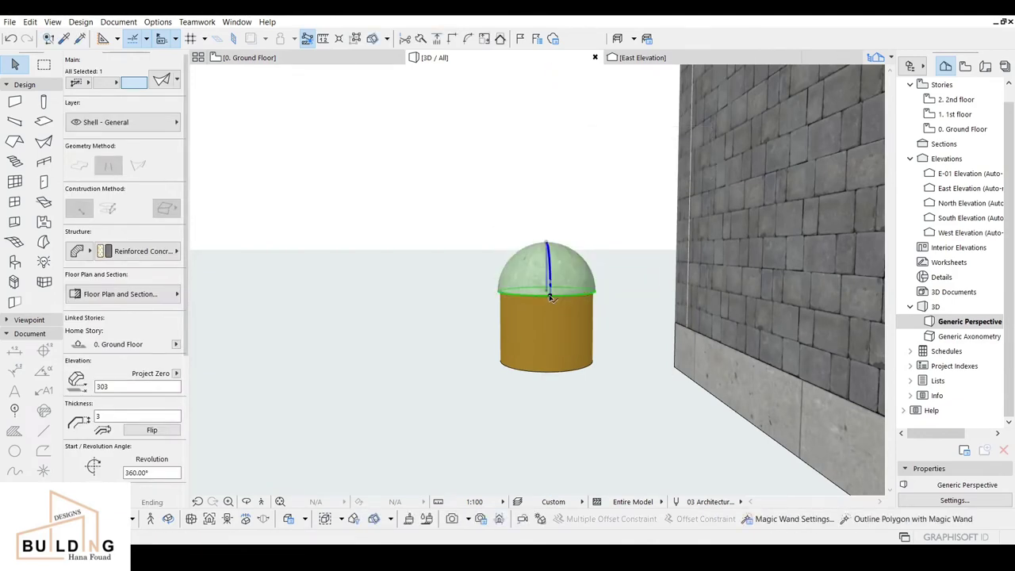
- Place a copy of the dome shell straight down at the base of the cylindrical slab
key(ctrl+shift+d)
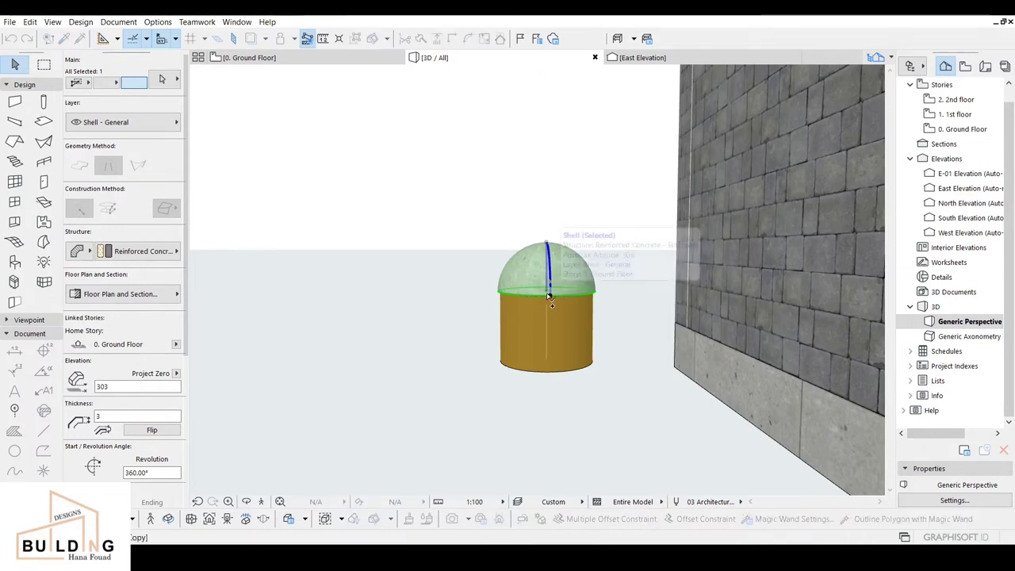
click(550, 295)
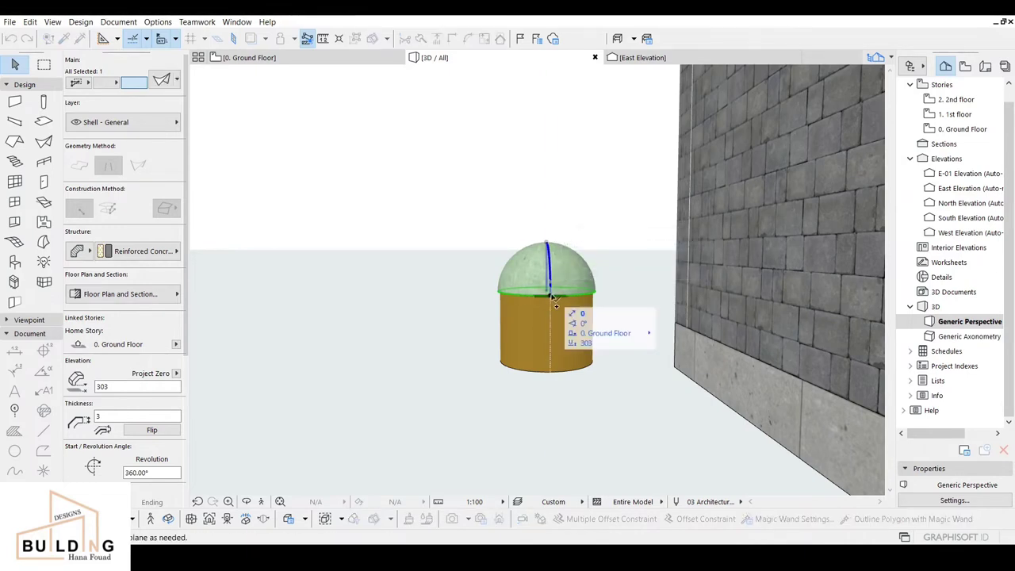
click(551, 369)
- Move the top node of the copied shell's profile down and outward by about 241 to form a low bulging ring
scroll(561, 326, up, 4)
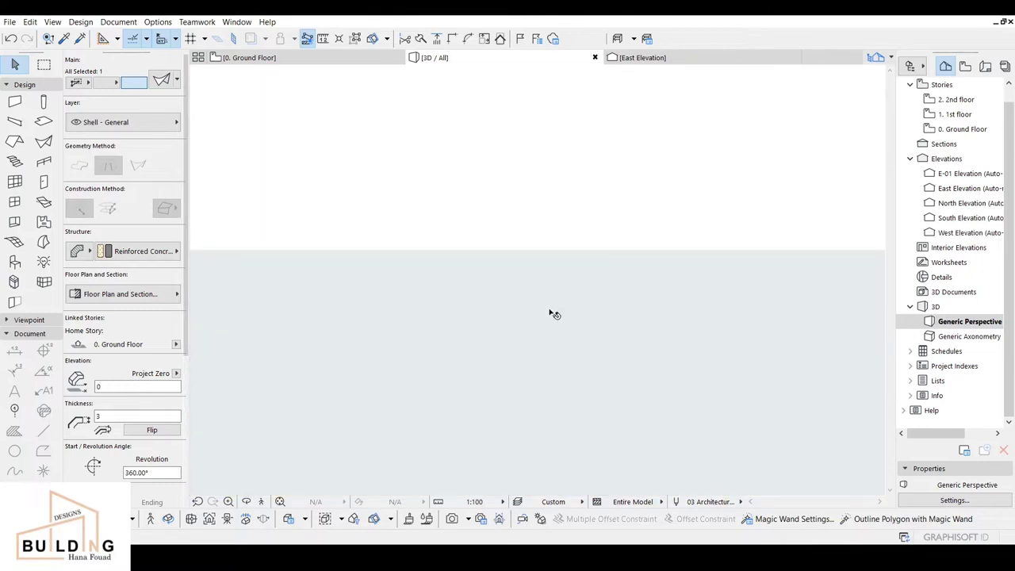
scroll(549, 310, down, 2)
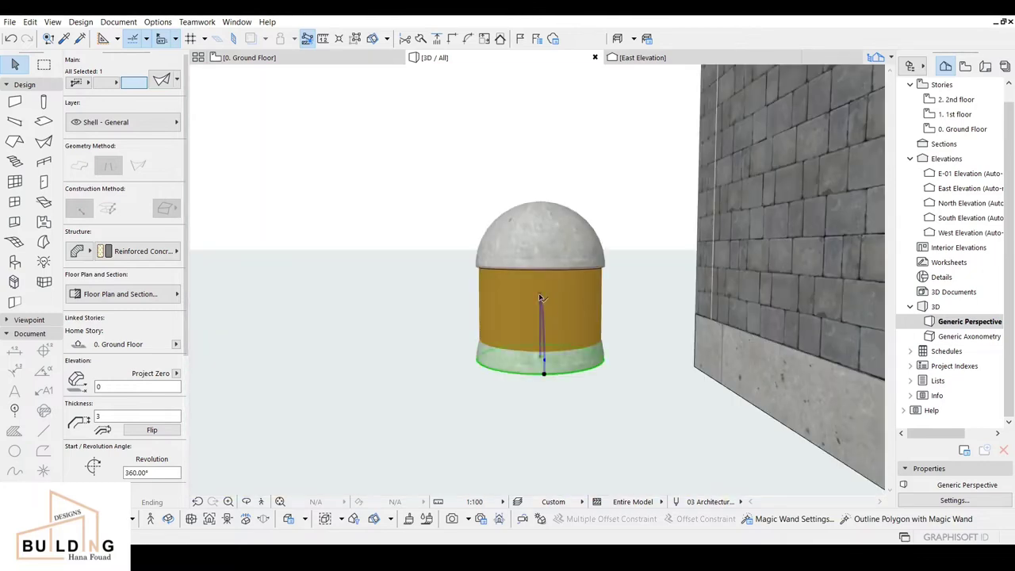
scroll(540, 298, up, 3)
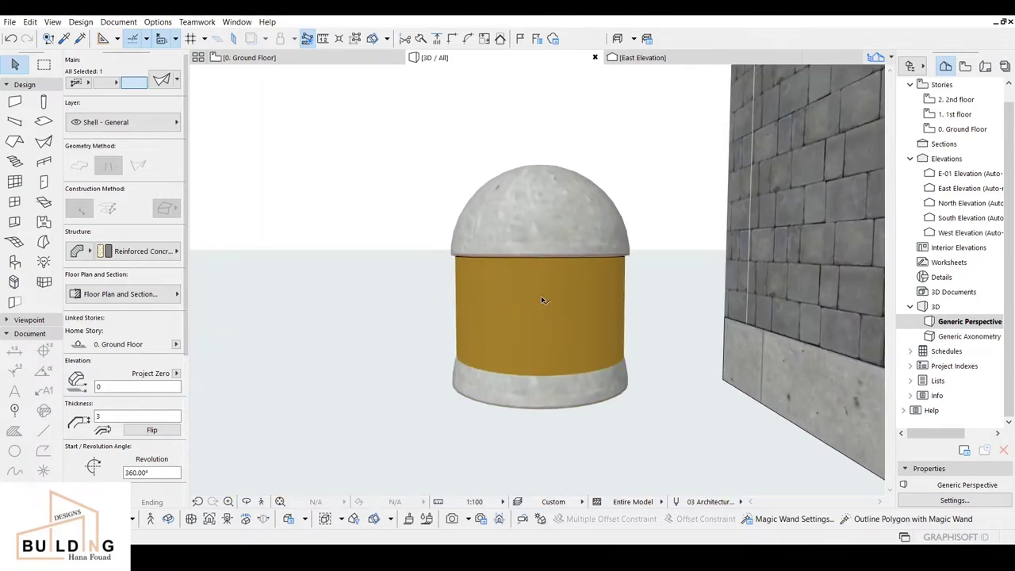
click(540, 296)
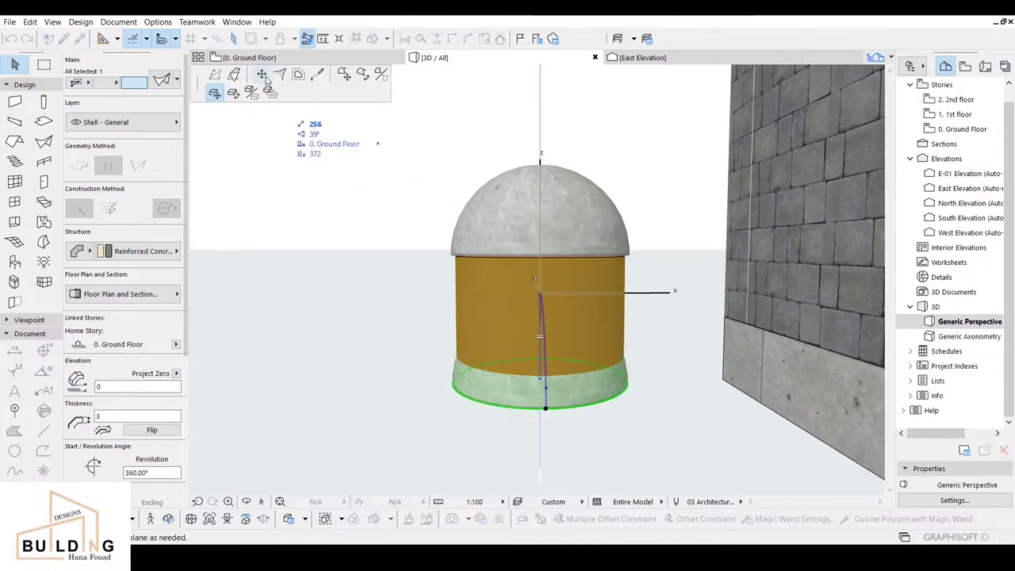
click(262, 75)
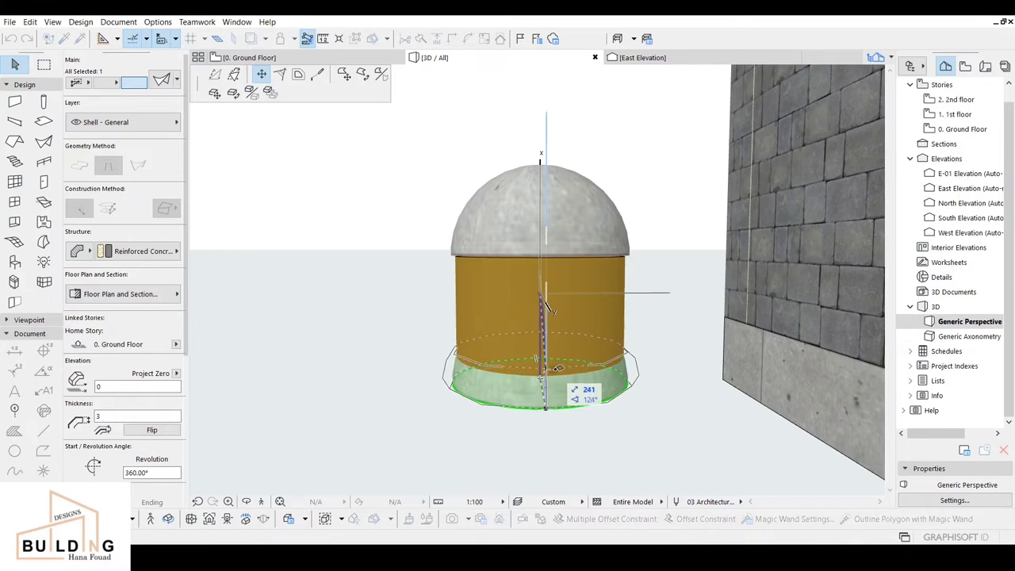
click(559, 369)
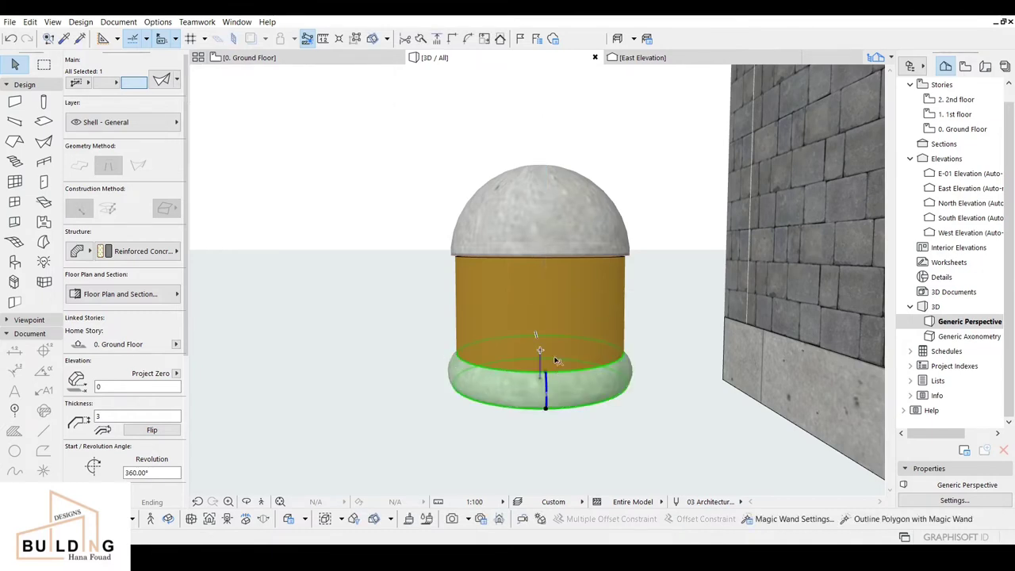
- Chamfer all corners of the bottom ring's profile with a radius of 10
scroll(553, 358, up, 2)
scroll(562, 354, up, 1)
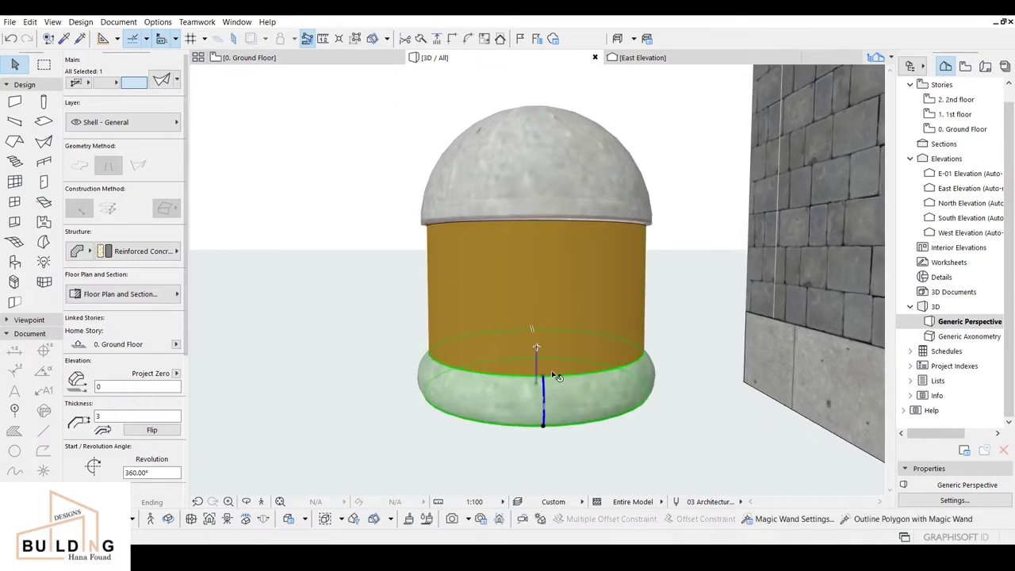
click(544, 379)
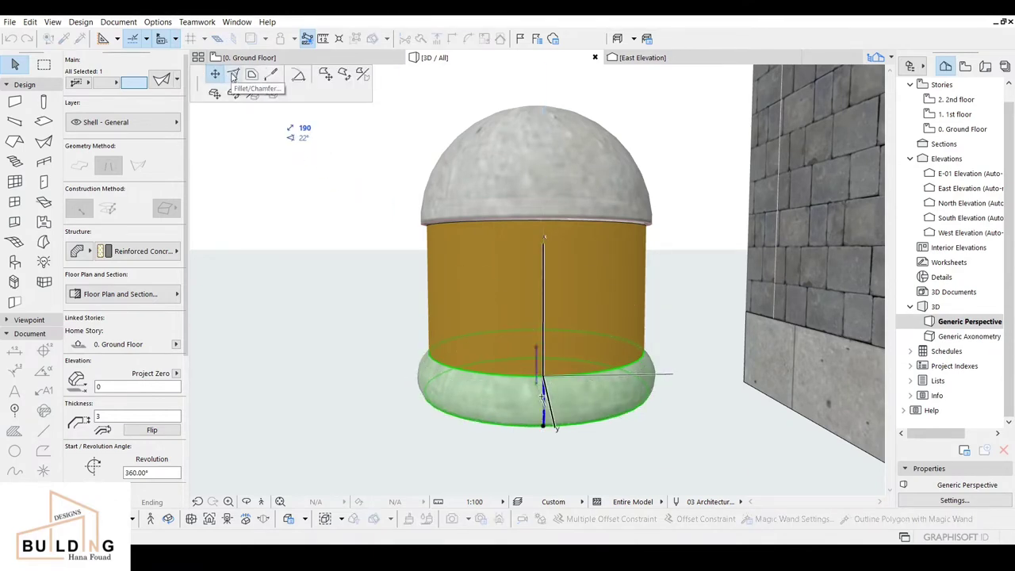
click(234, 74)
click(503, 407)
click(519, 350)
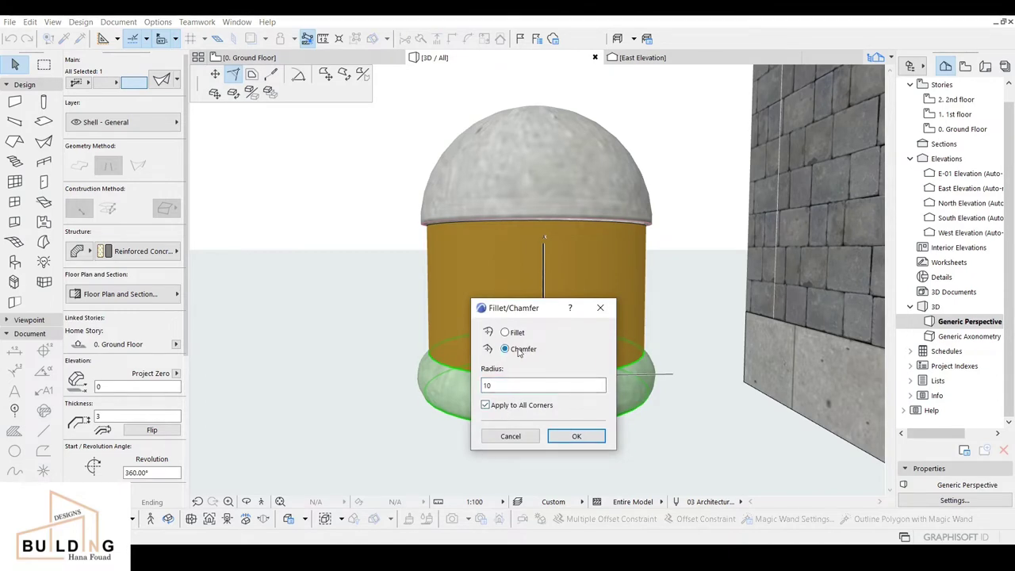
click(576, 436)
scroll(559, 375, up, 2)
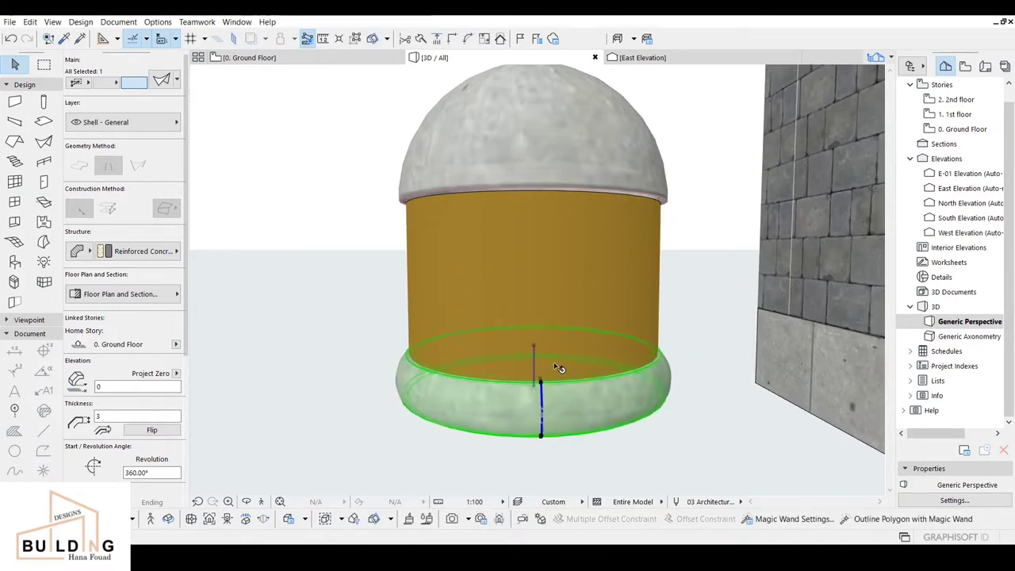
middle_drag(542, 381, 533, 428)
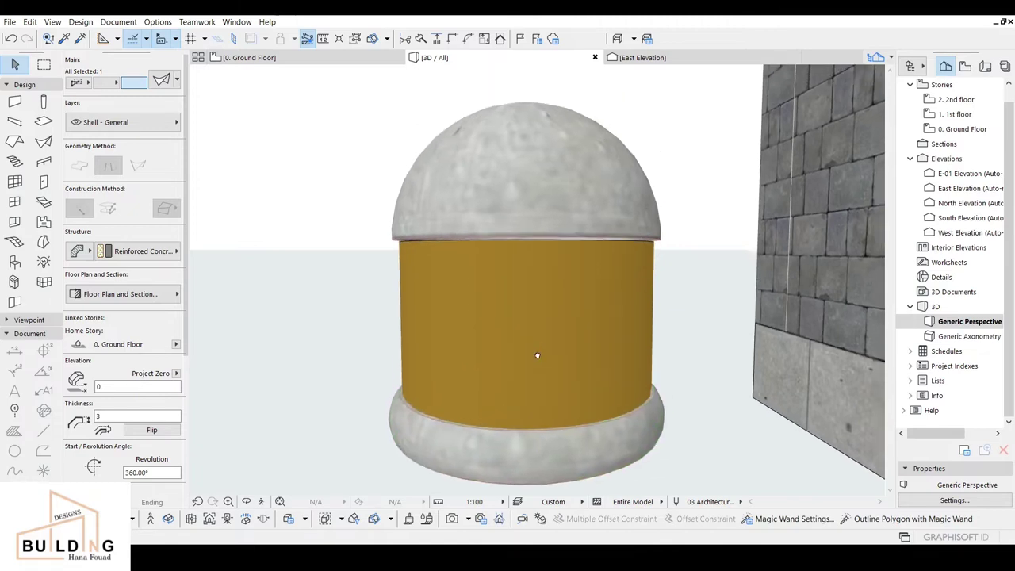
- Lower the dome shell to an elevation of 298 so it sits at the top edge of the cylindrical slab
key(Escape)
click(528, 209)
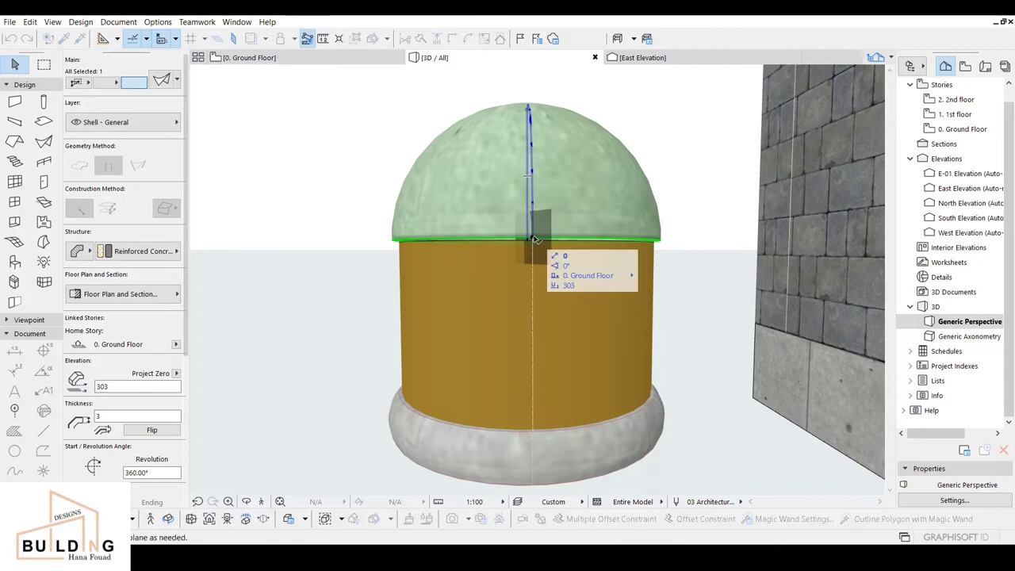
click(532, 239)
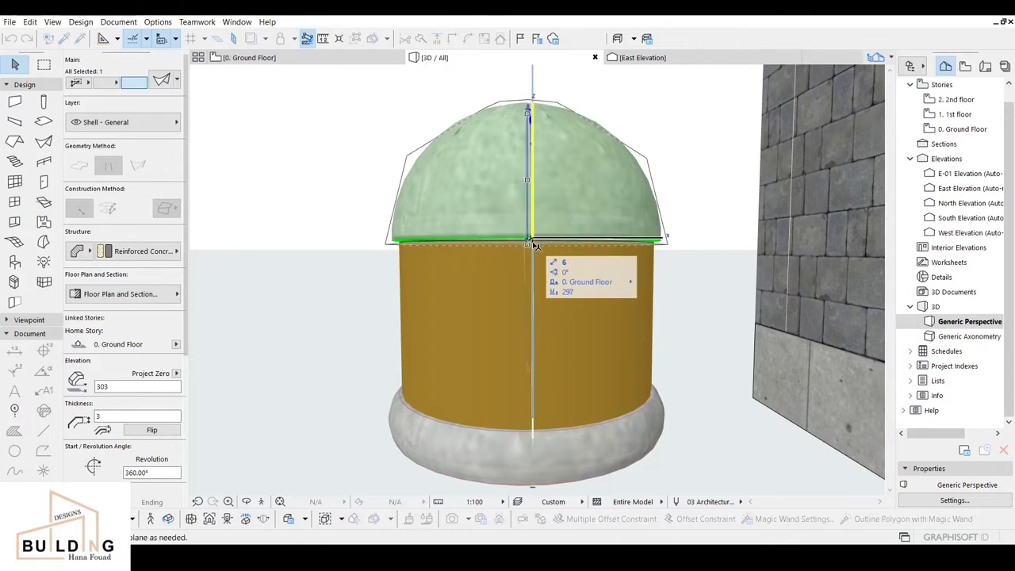
click(532, 242)
- Flatten the dome shell into a low cushion by moving the top node of its profile straight down
middle_drag(530, 221, 514, 246)
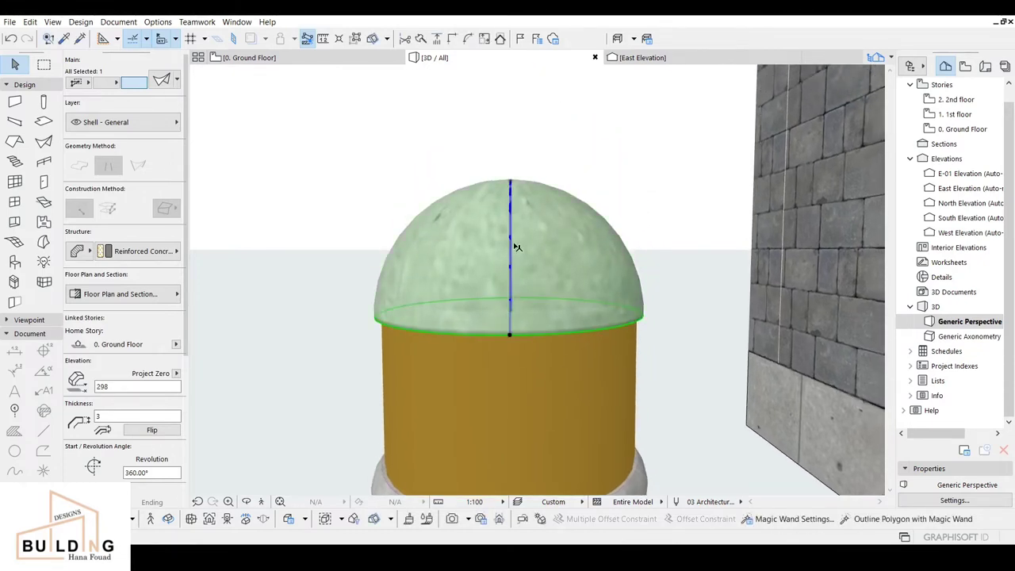
click(512, 183)
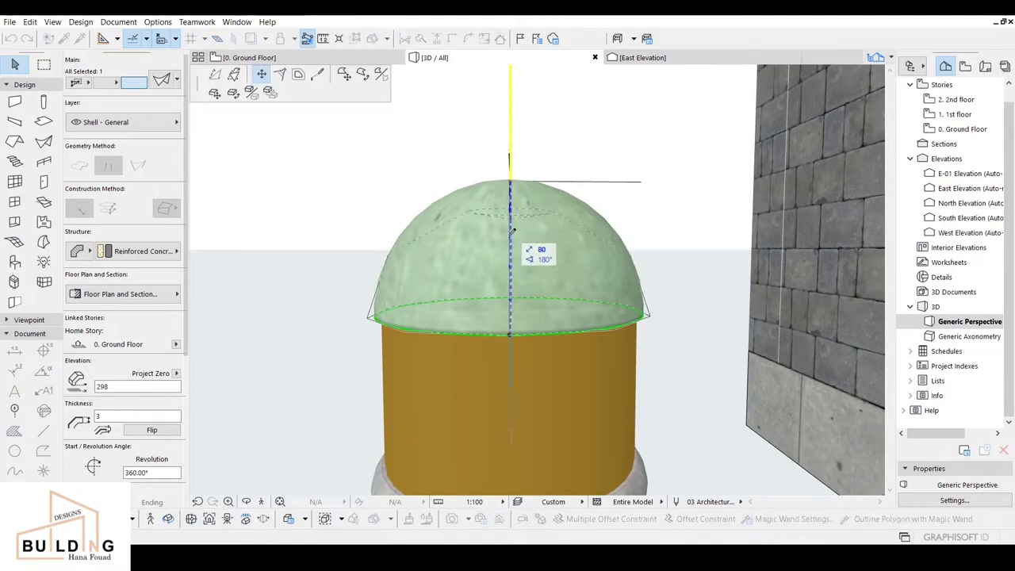
click(512, 308)
middle_drag(511, 309, 518, 212)
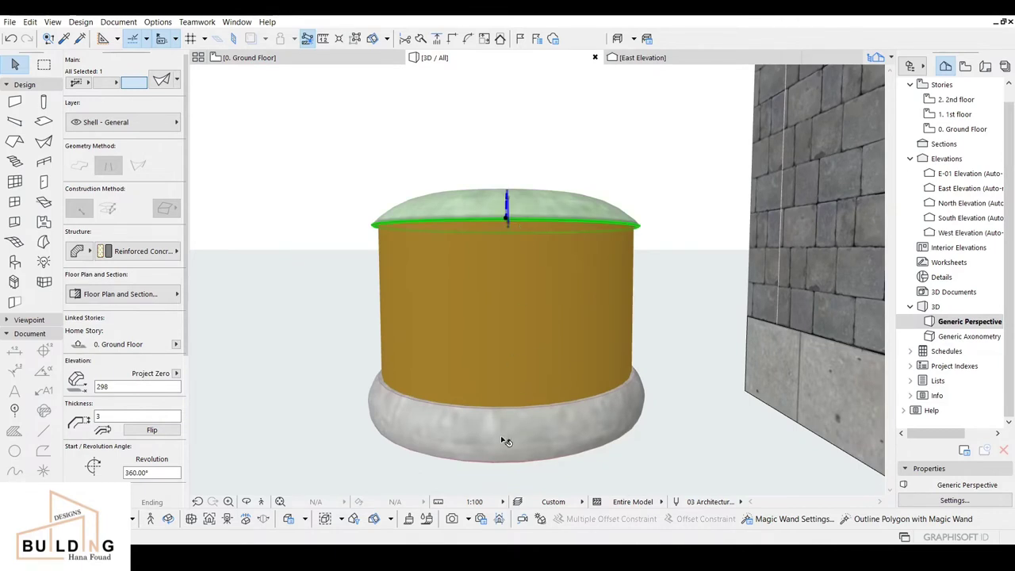
- Override all three surfaces of the flattened dome and the bottom ring with Color - Tan 24, linking the surfaces together
shift+click(507, 412)
scroll(117, 441, down, 5)
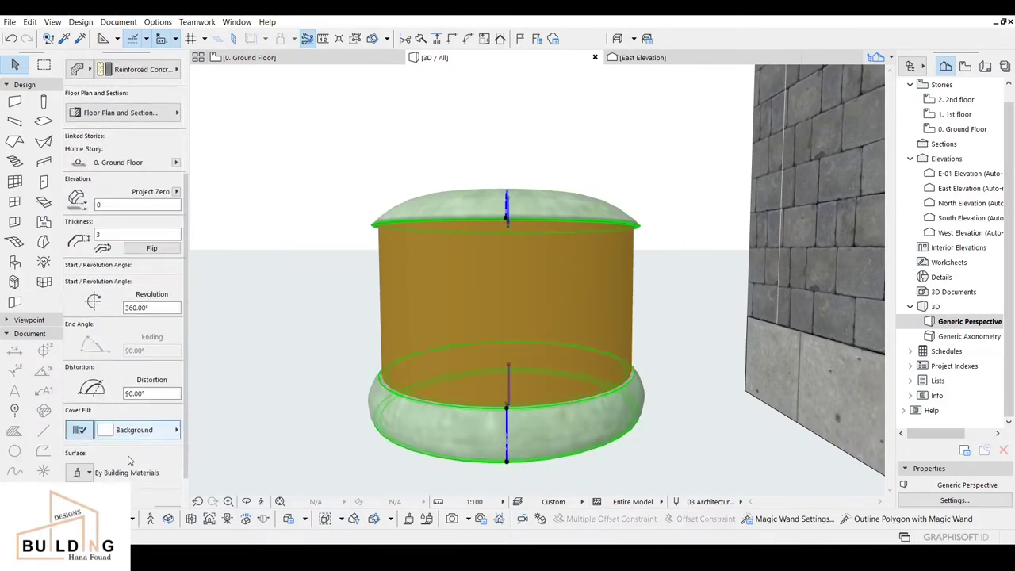
click(87, 441)
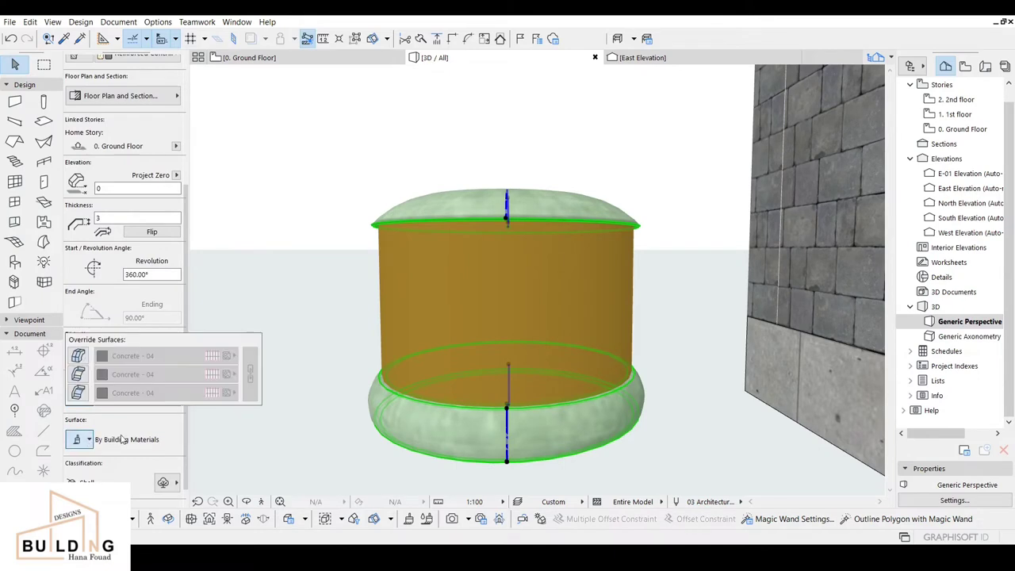
click(78, 355)
click(78, 375)
click(78, 393)
click(133, 356)
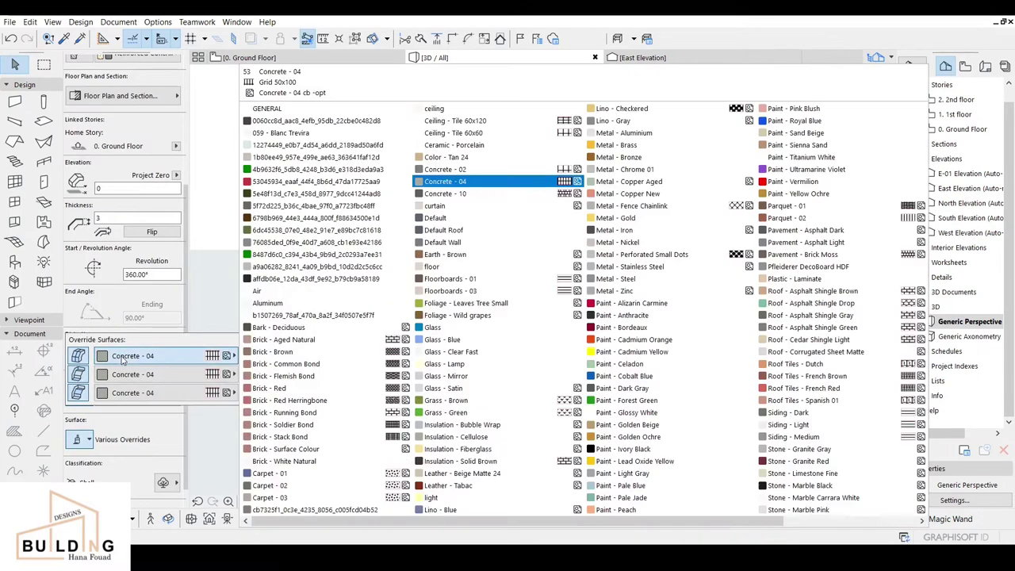
click(446, 157)
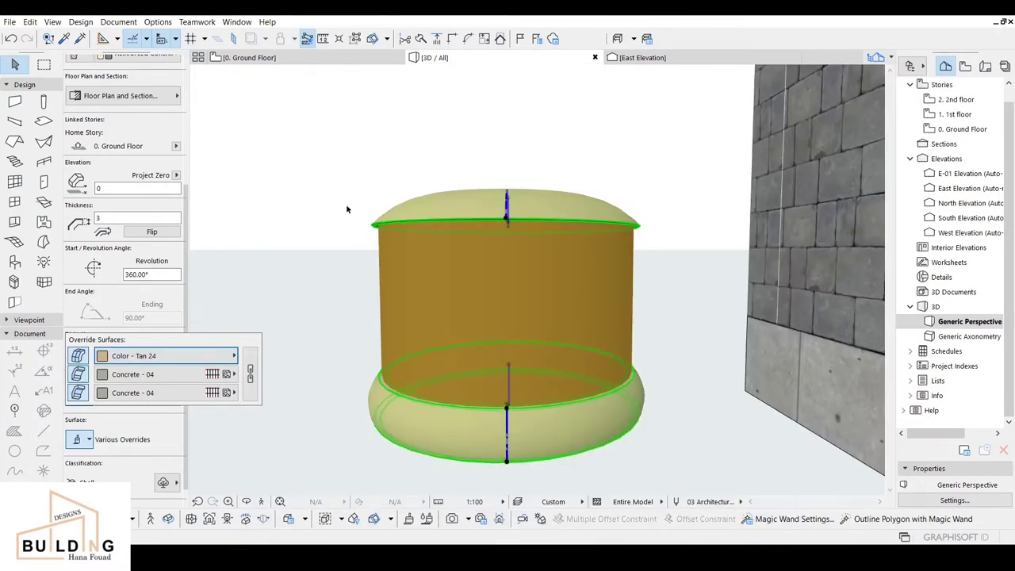
click(250, 374)
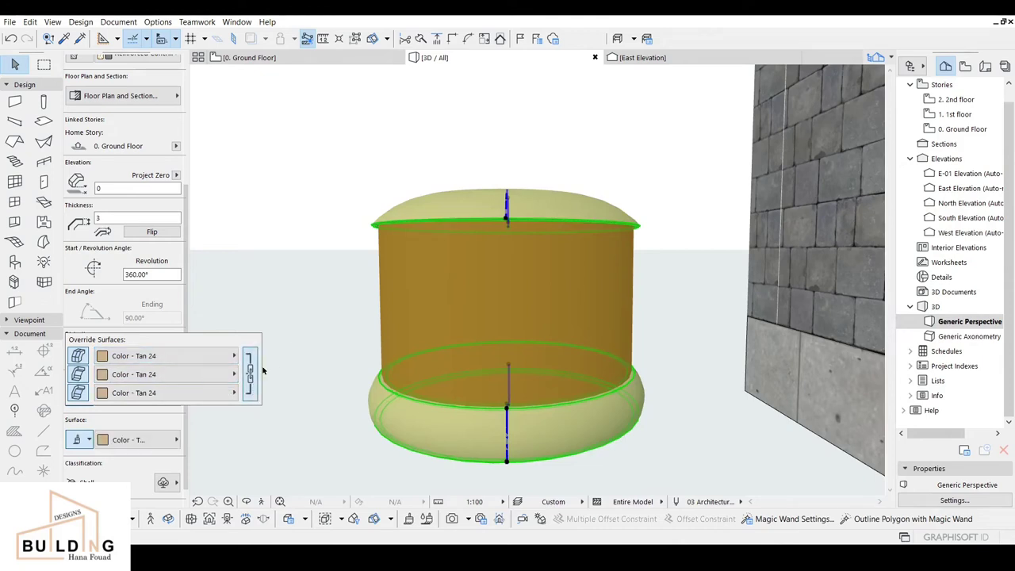
click(309, 357)
key(Escape)
- Place a copy of the bottom ring 231 higher, directly beneath the flattened dome
click(472, 448)
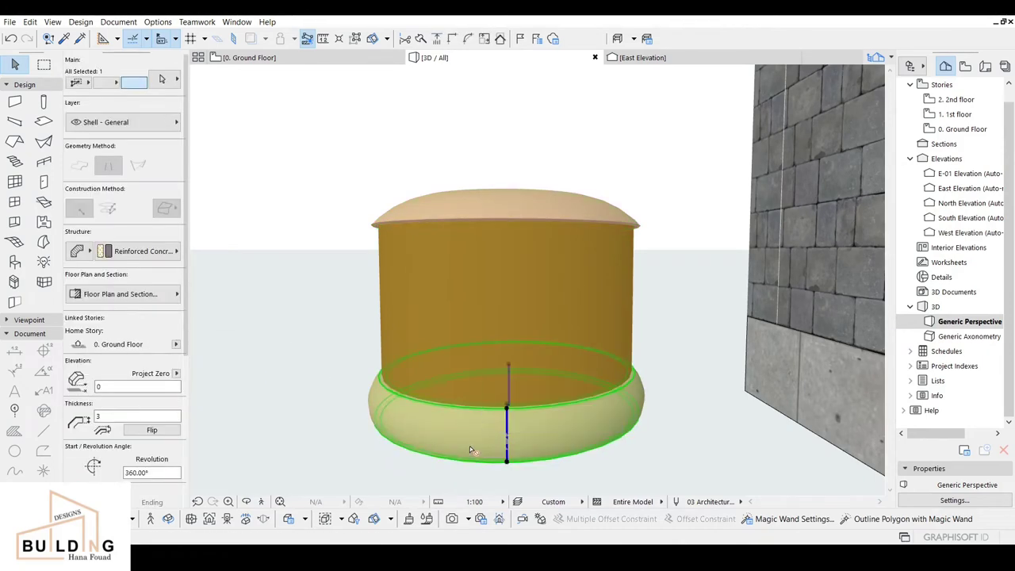
click(506, 410)
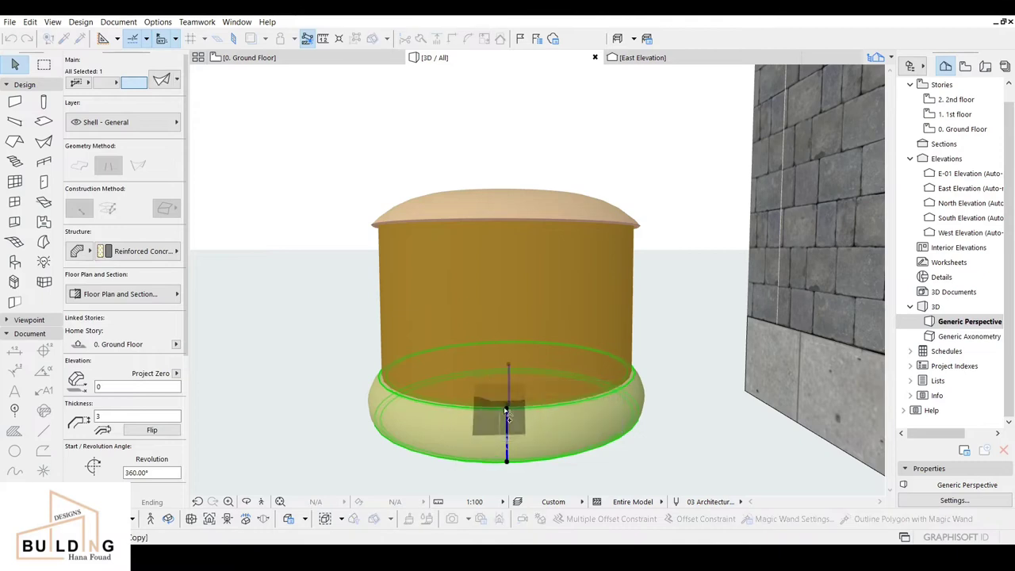
click(506, 411)
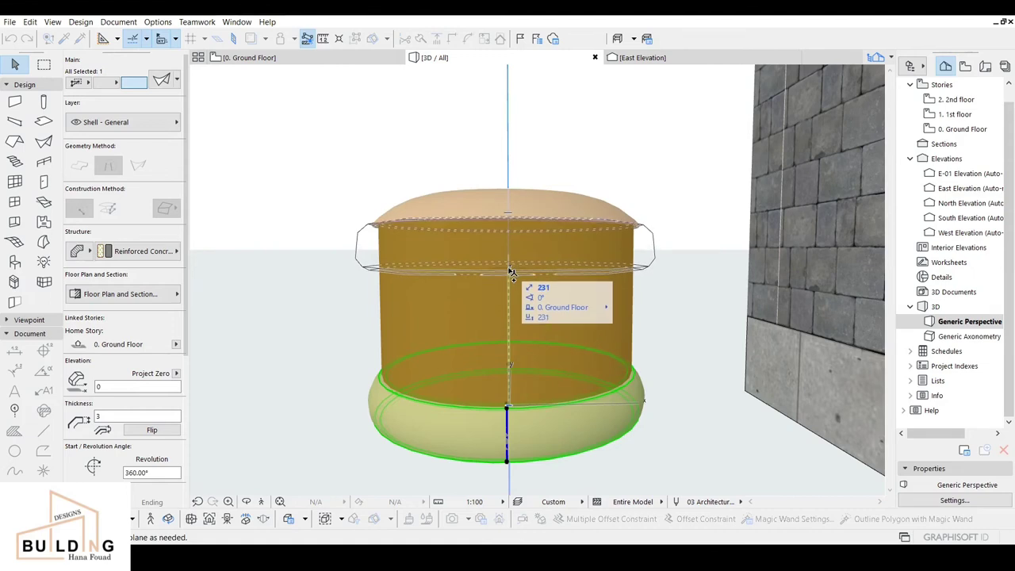
click(511, 272)
- Copy the upper ring directly beneath itself and lower the copy to an elevation of 148, leaving a narrow gap
scroll(482, 334, up, 3)
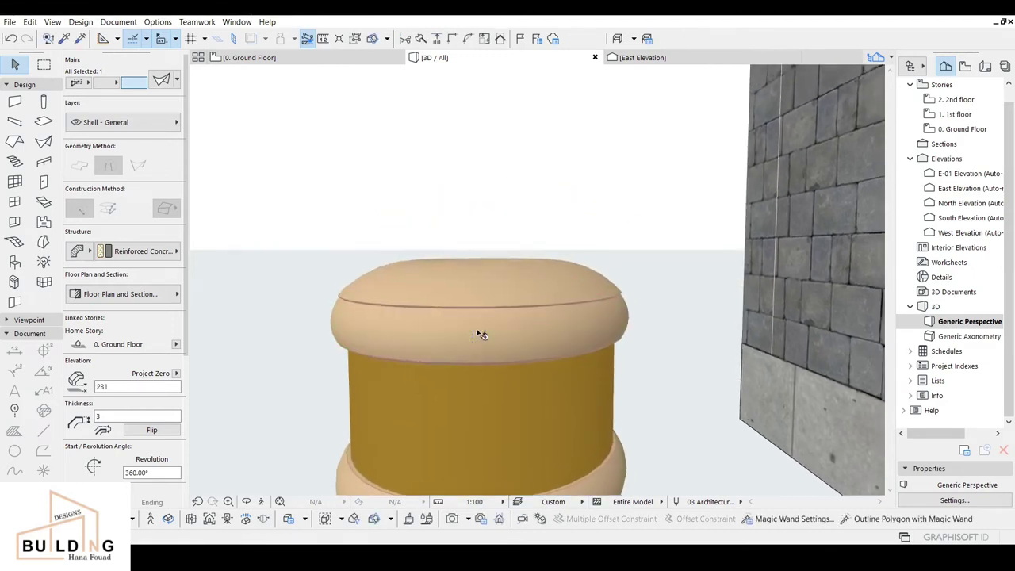
scroll(481, 334, up, 4)
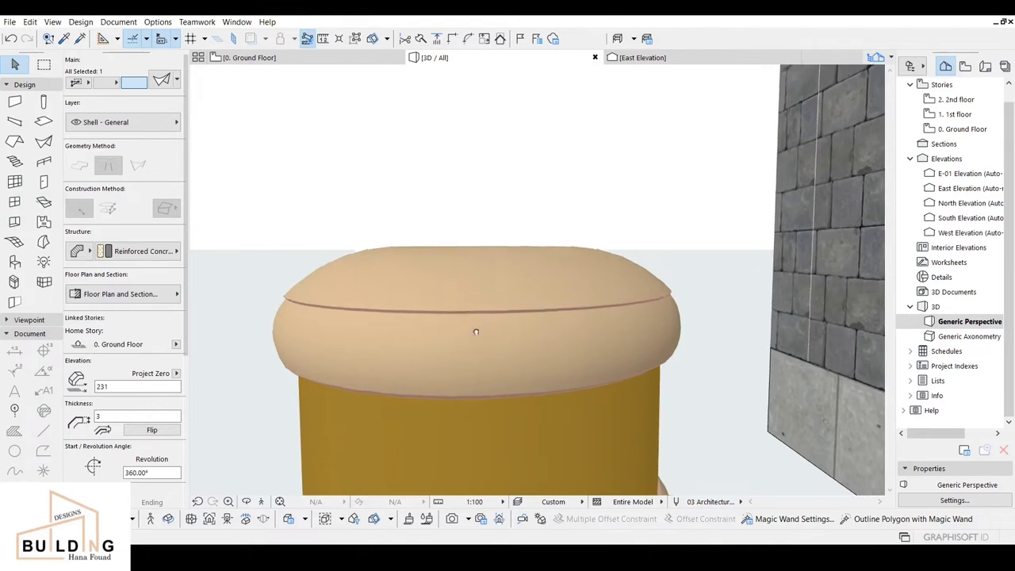
middle_drag(476, 332, 490, 202)
scroll(493, 252, down, 1)
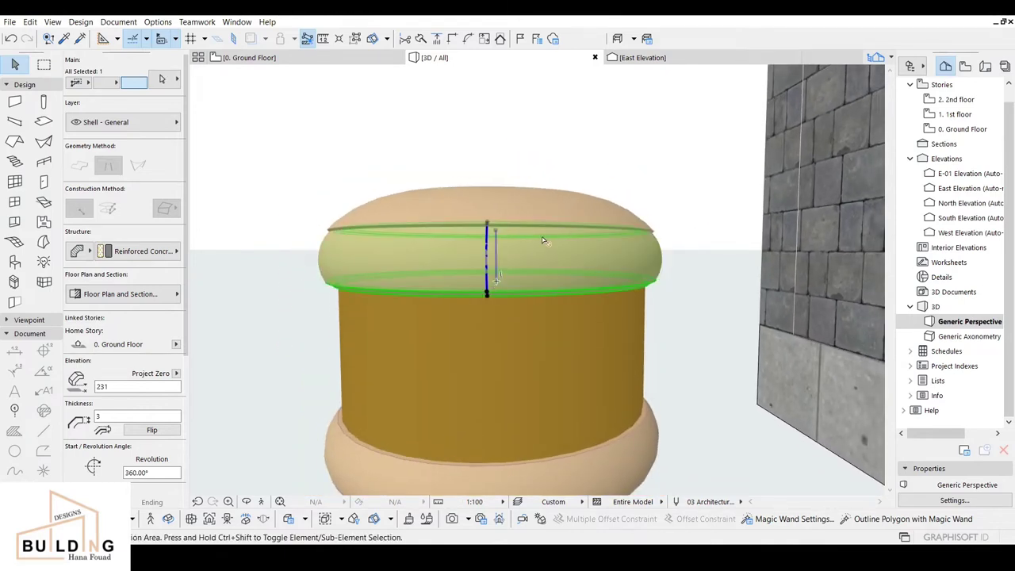
click(487, 226)
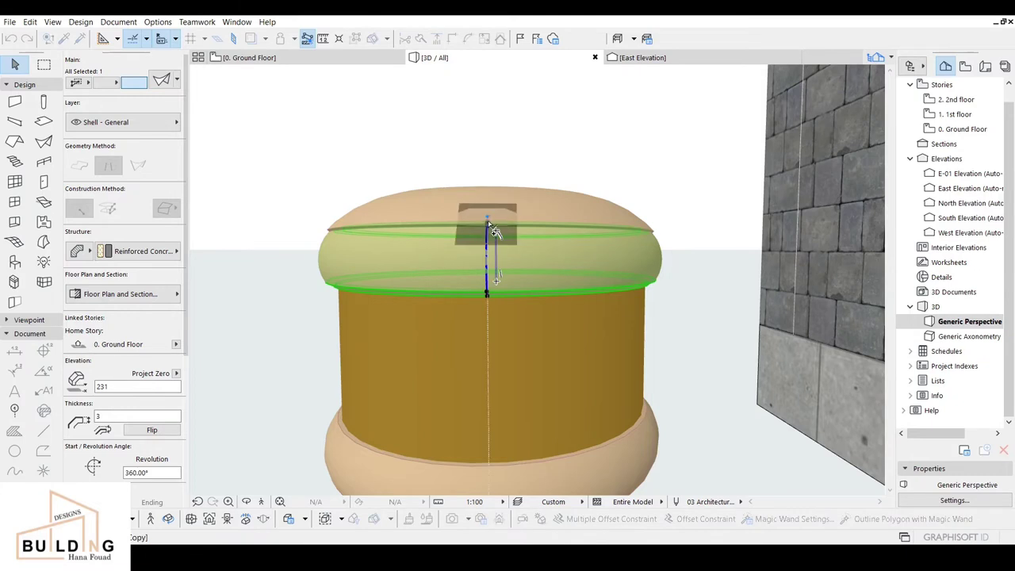
click(489, 298)
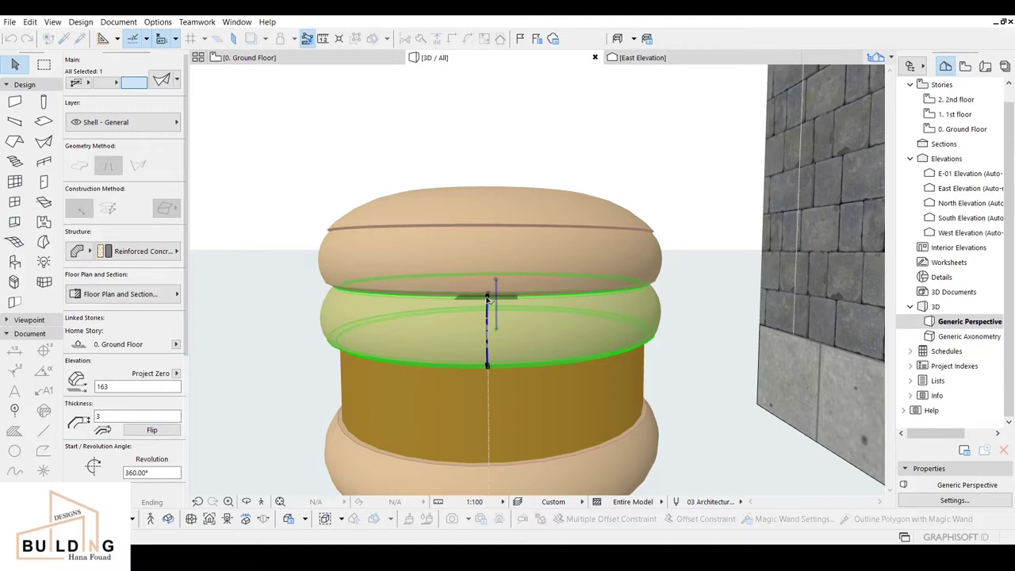
click(488, 297)
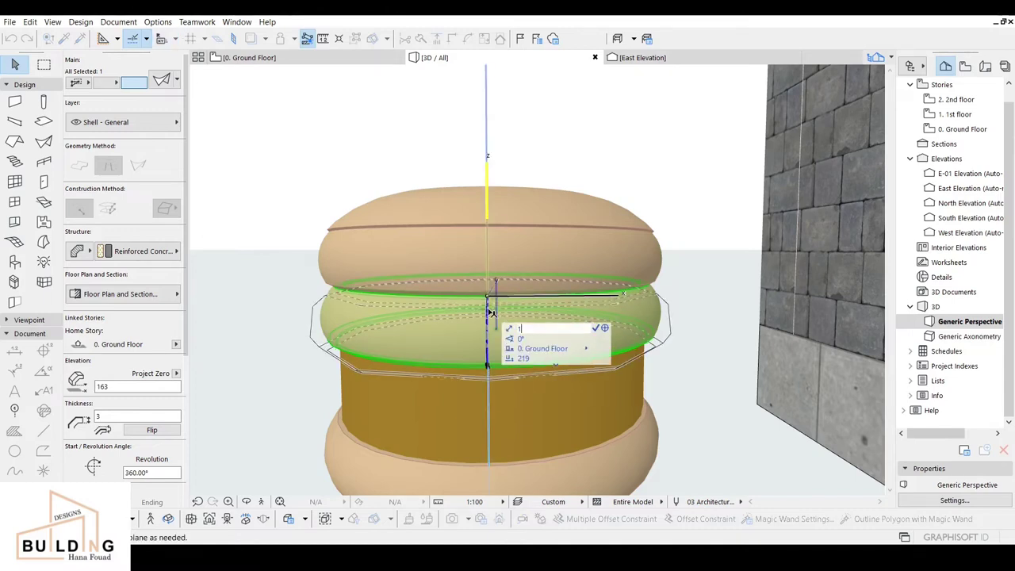
key(Return)
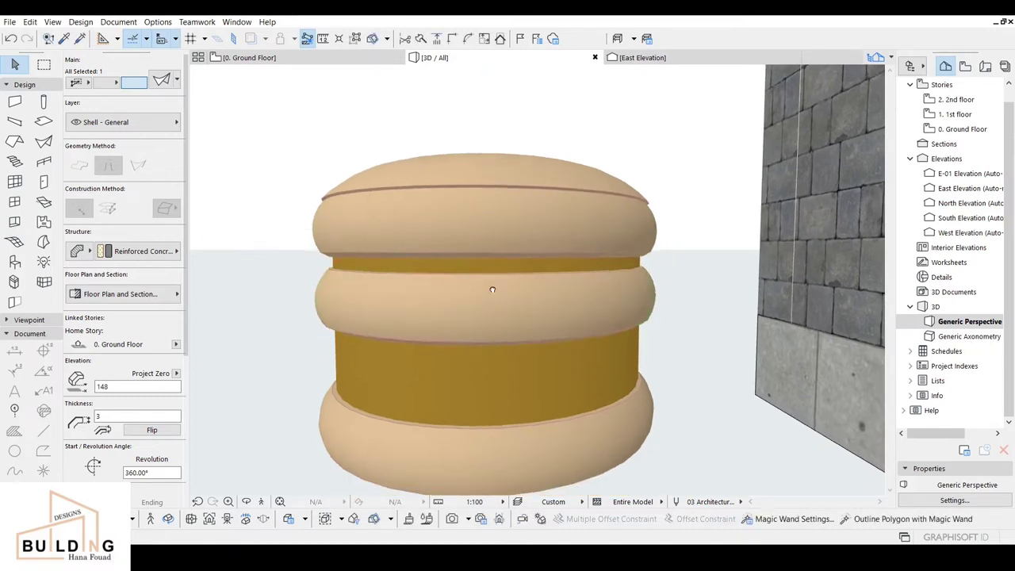
- Copy the second ring directly beneath itself and lower the copy by about 16 to leave a matching gap
key(ctrl+shift+d)
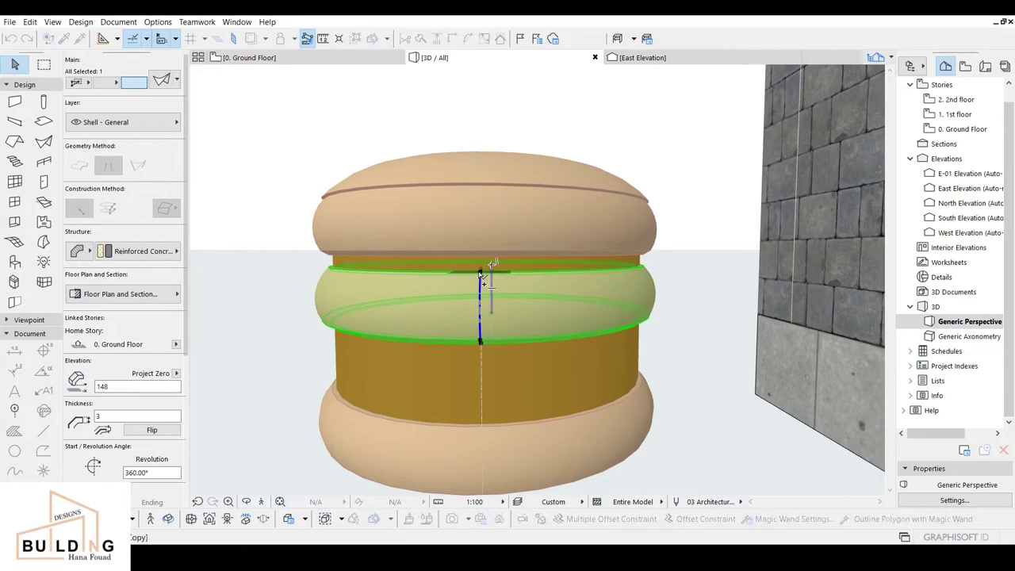
click(481, 346)
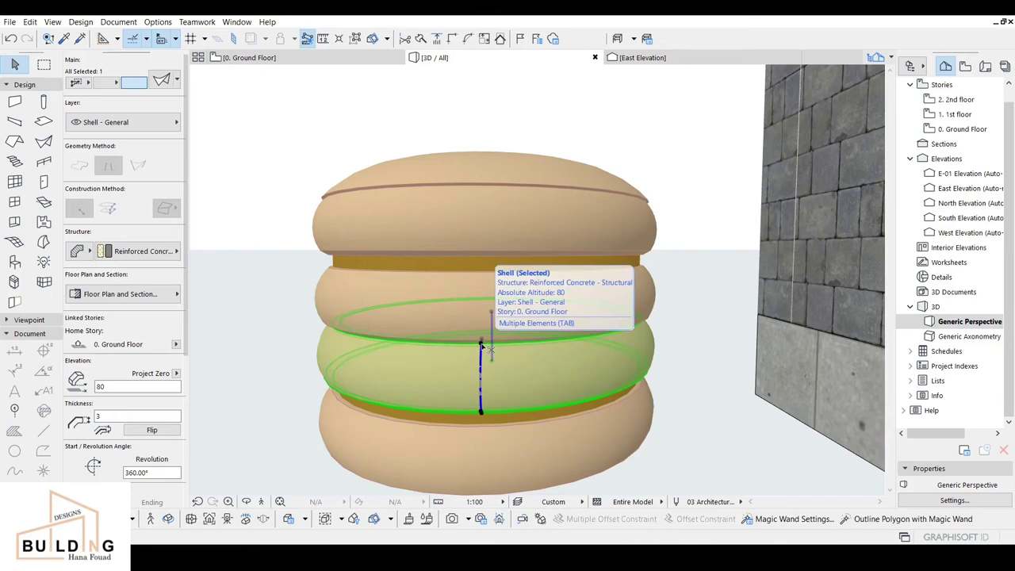
click(481, 344)
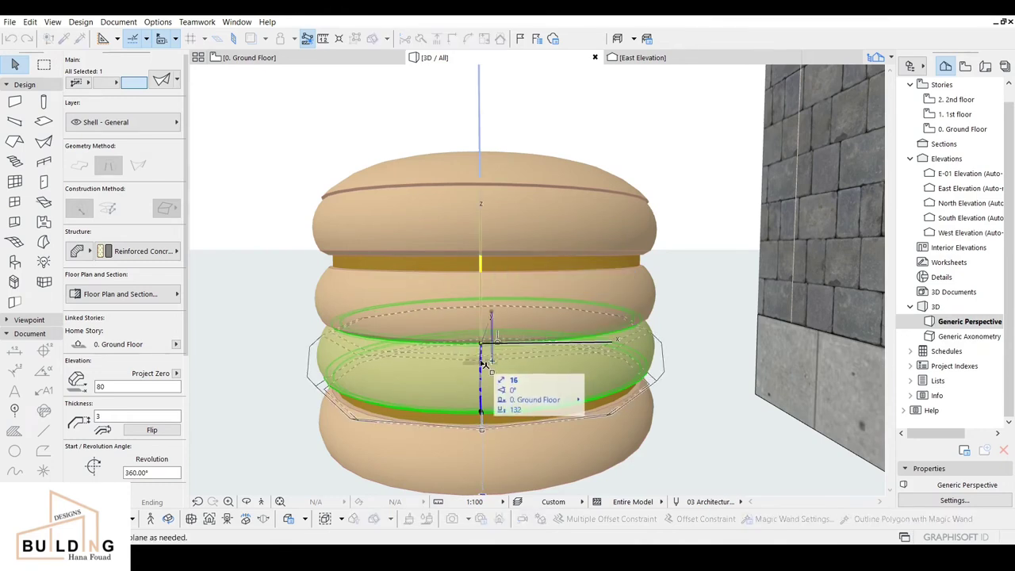
click(482, 363)
key(Escape)
- Delete the original ring at the base of the cylindrical slab
click(491, 466)
key(Delete)
scroll(490, 428, down, 3)
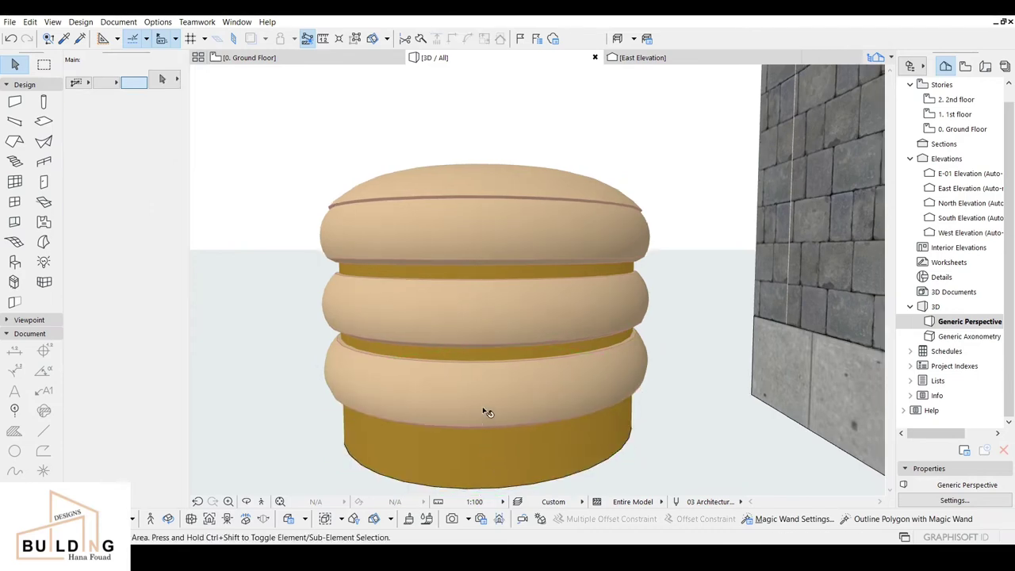
- Lower the flattened cushion dome by 5 to an elevation of 293 so it settles onto the top ring
scroll(504, 351, up, 3)
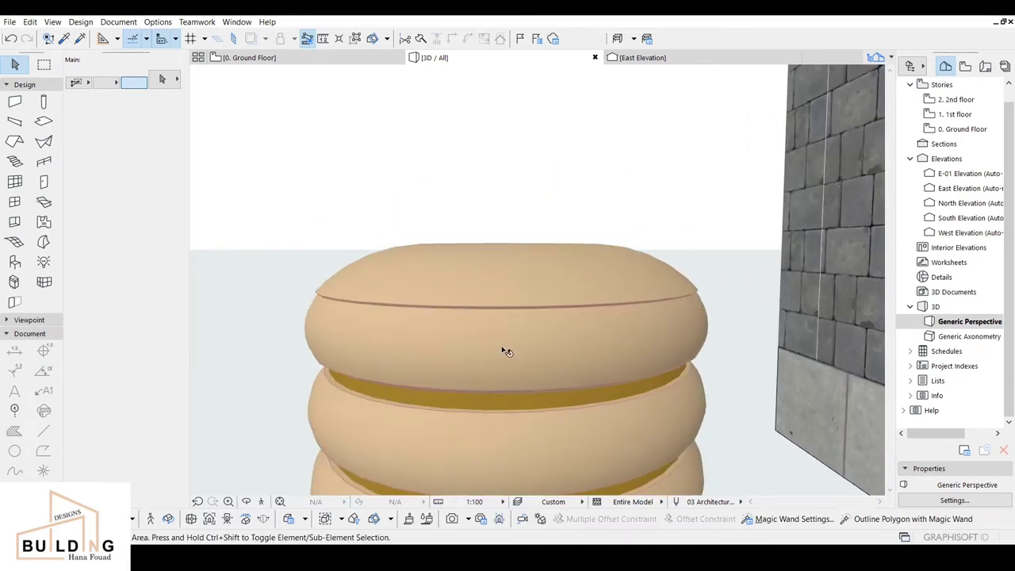
shift+middle_drag(504, 341, 435, 389)
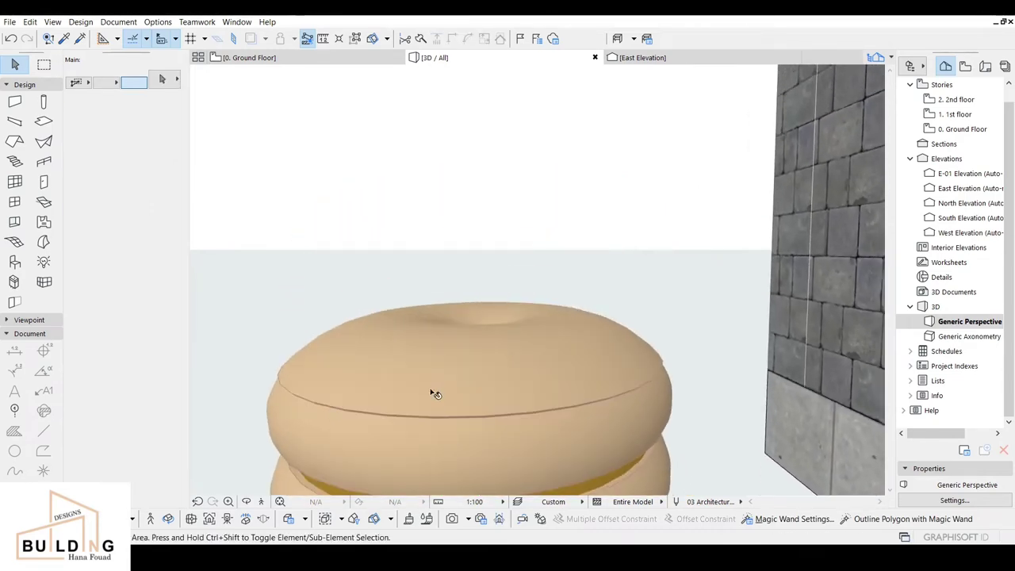
click(436, 391)
scroll(509, 381, down, 3)
middle_drag(510, 381, 544, 388)
scroll(542, 315, up, 5)
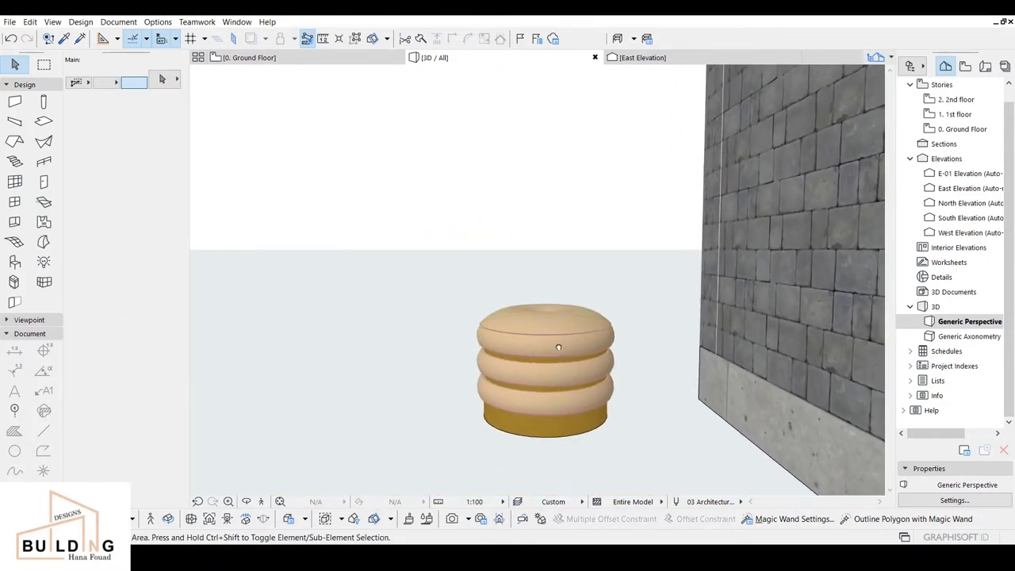
click(591, 310)
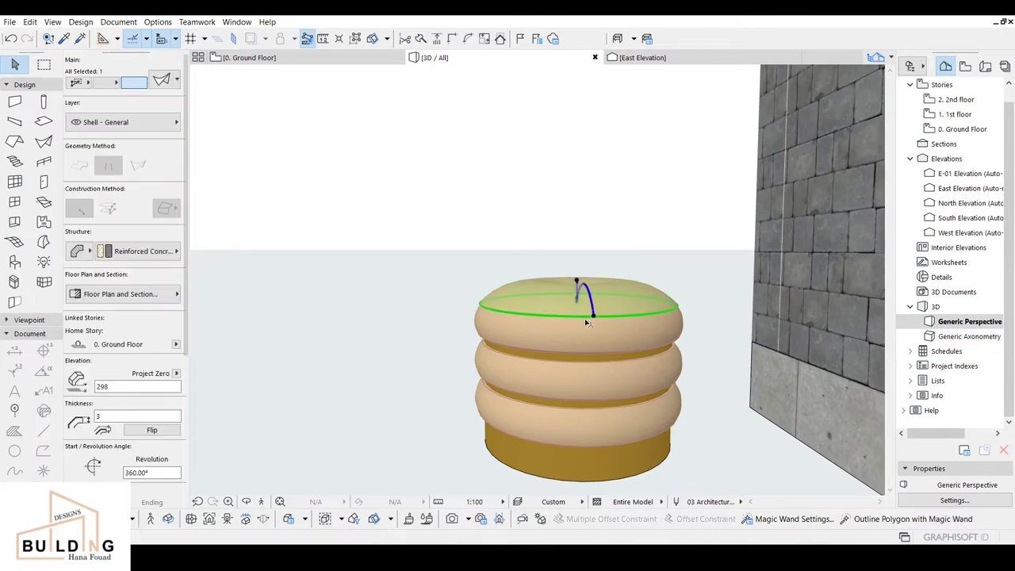
scroll(587, 317, up, 1)
scroll(605, 324, up, 3)
middle_drag(634, 324, 519, 297)
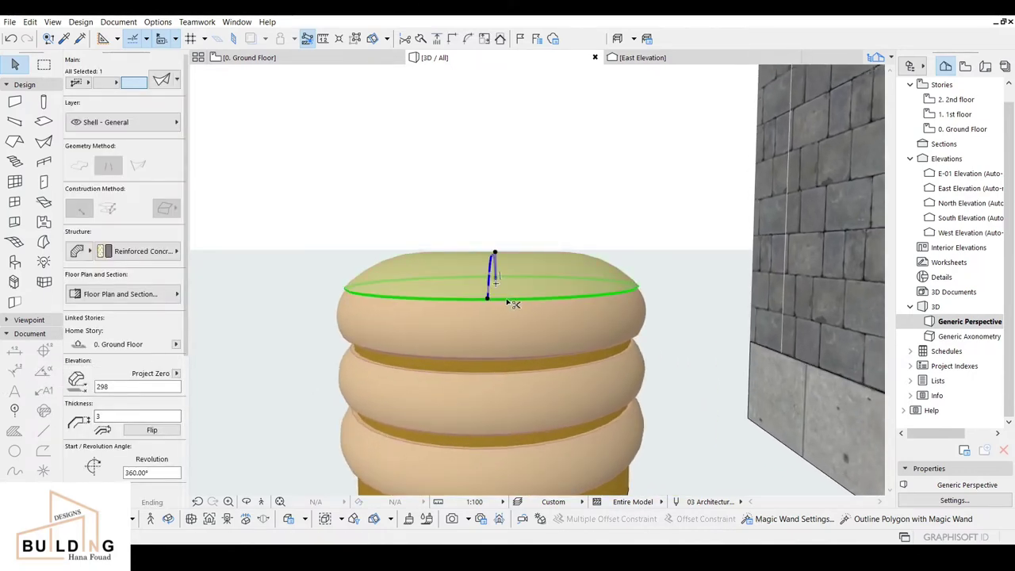
key(ctrl+d)
click(488, 299)
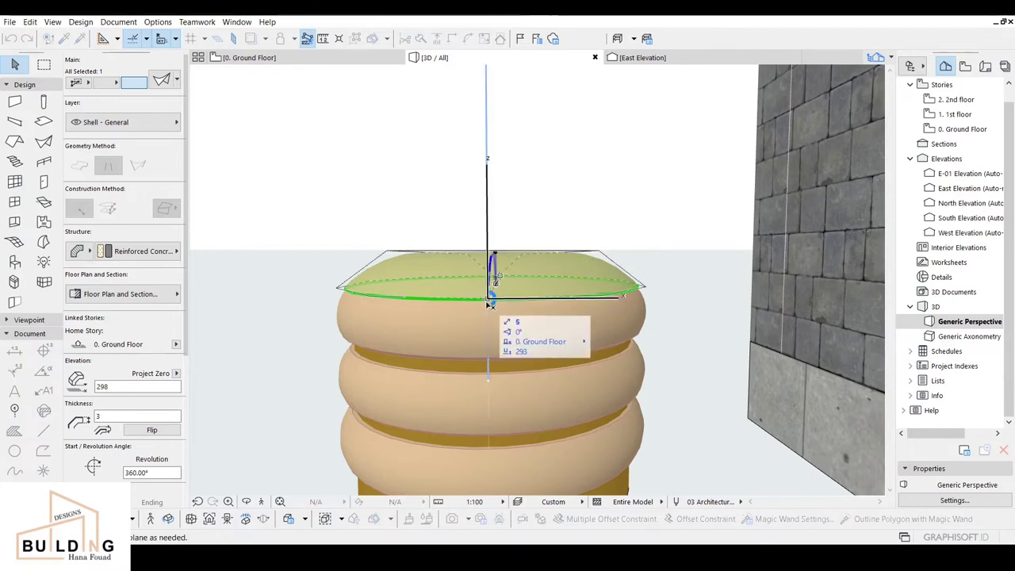
click(488, 307)
scroll(489, 308, up, 2)
middle_drag(488, 308, 502, 356)
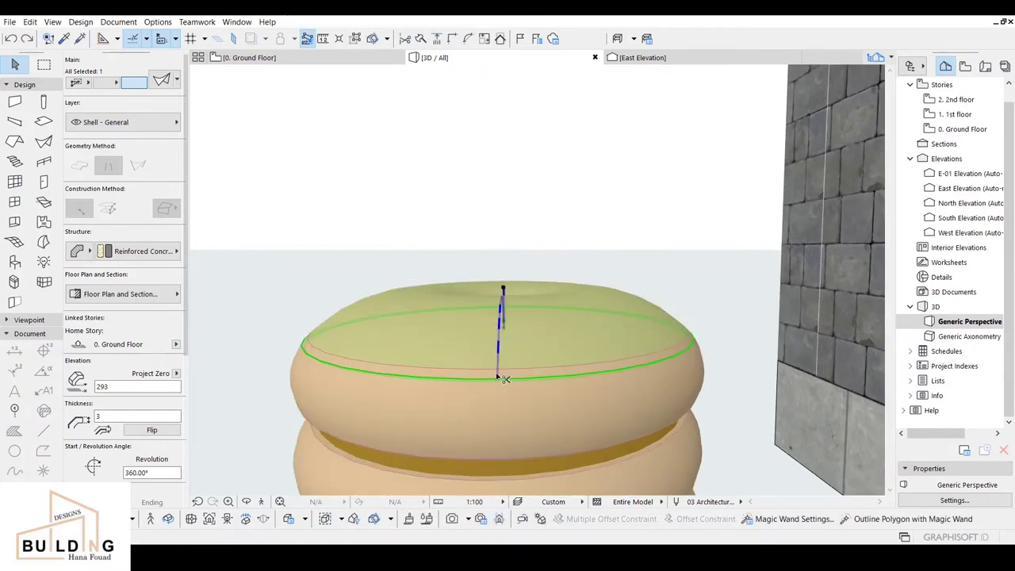
click(499, 377)
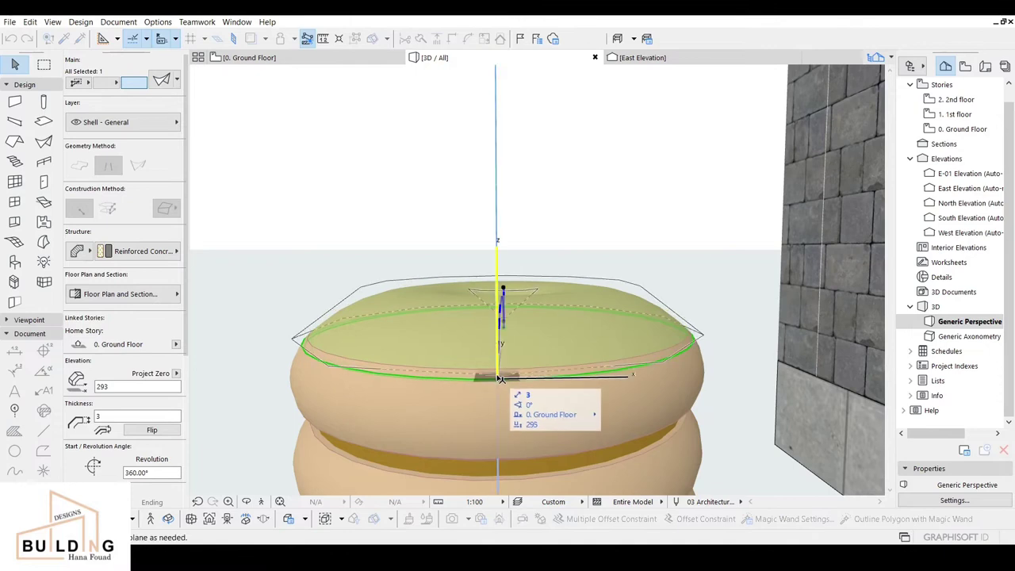
key(Escape)
key(Escape)
- In the ground floor plan, draw a circle with a radius of about 200 beside the finished ottoman
scroll(503, 382, down, 5)
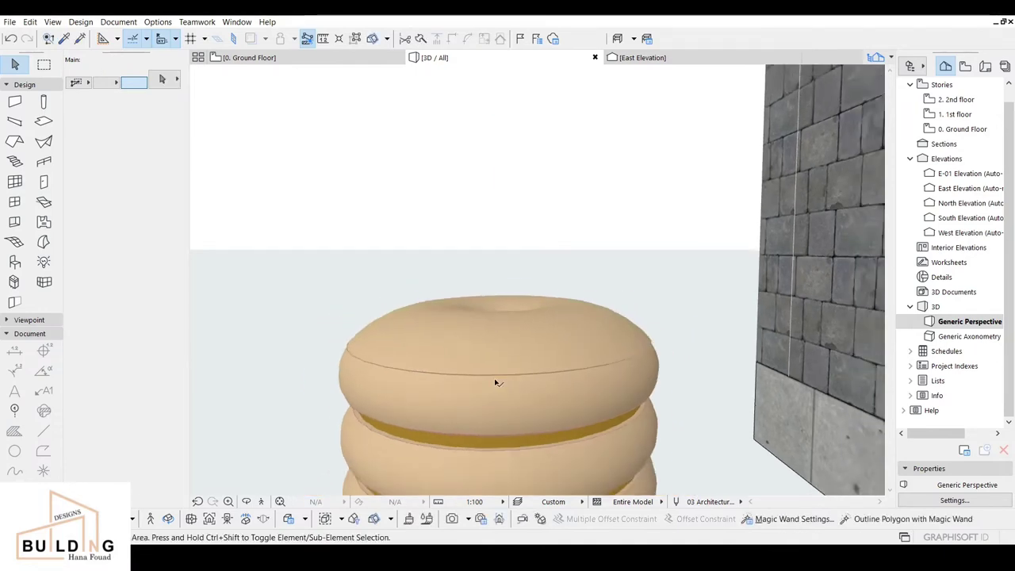
middle_drag(541, 285, 632, 311)
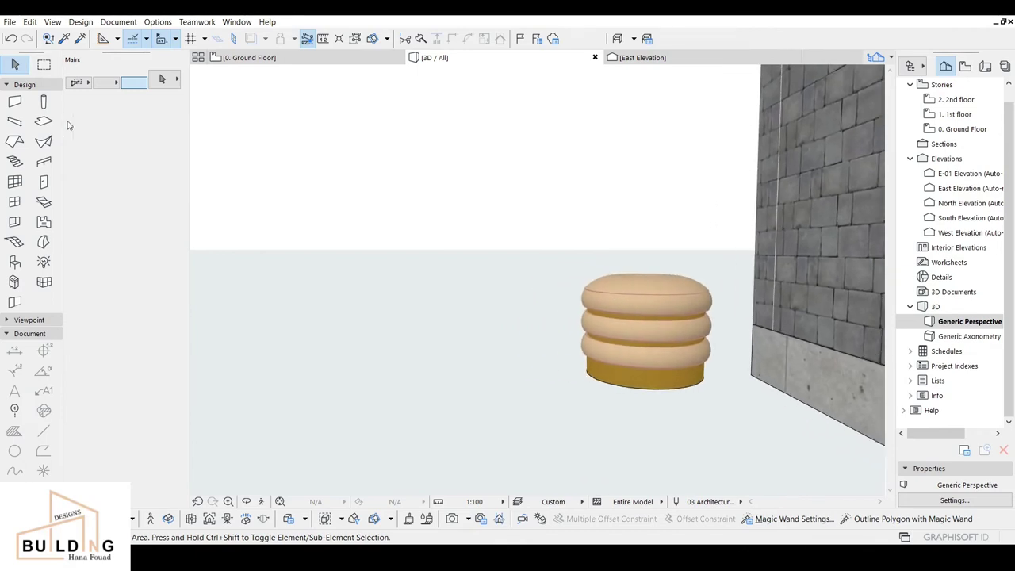
click(318, 59)
scroll(438, 229, down, 10)
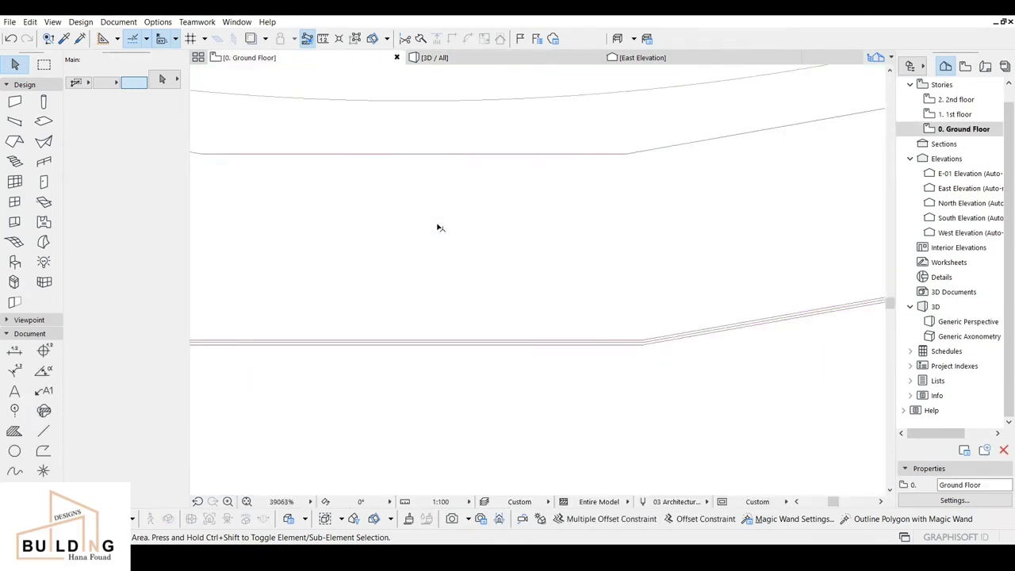
middle_drag(423, 170, 608, 394)
scroll(500, 295, down, 6)
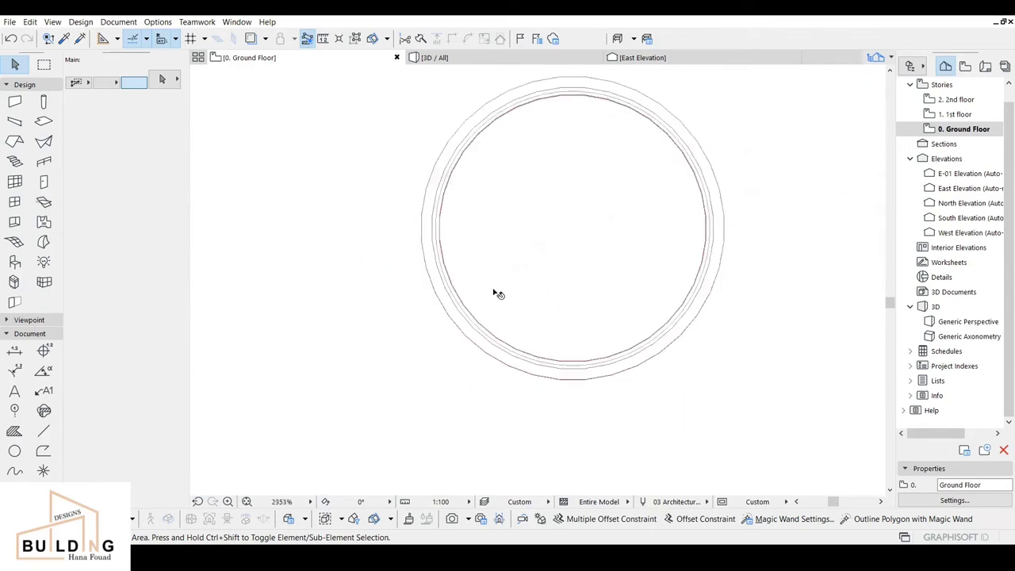
click(14, 451)
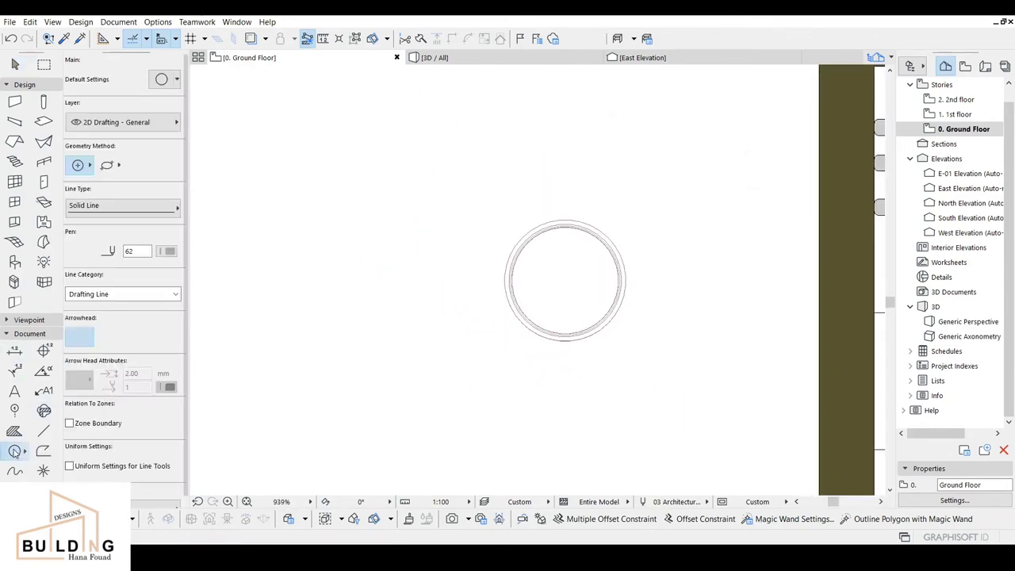
scroll(374, 268, up, 1)
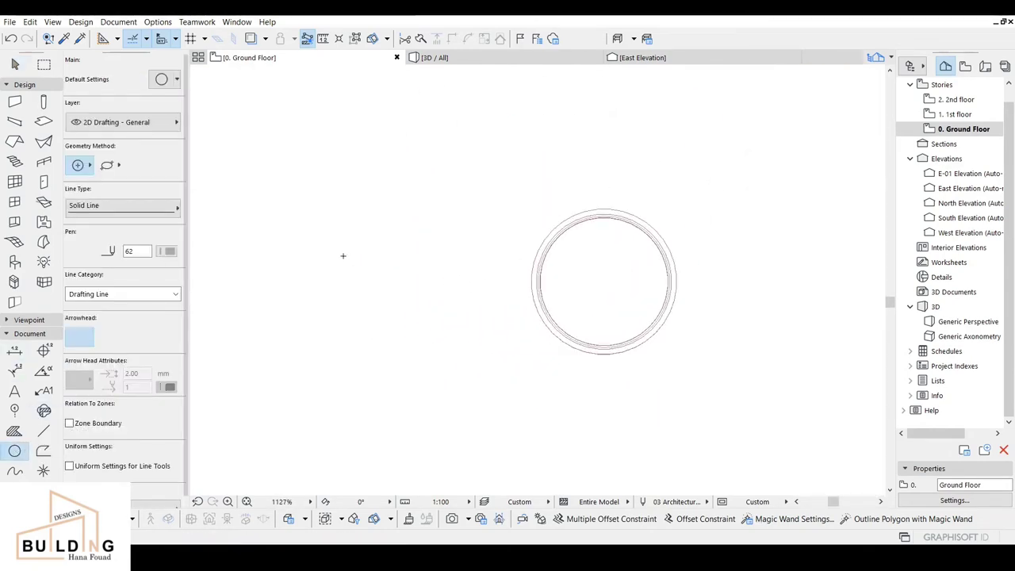
click(343, 256)
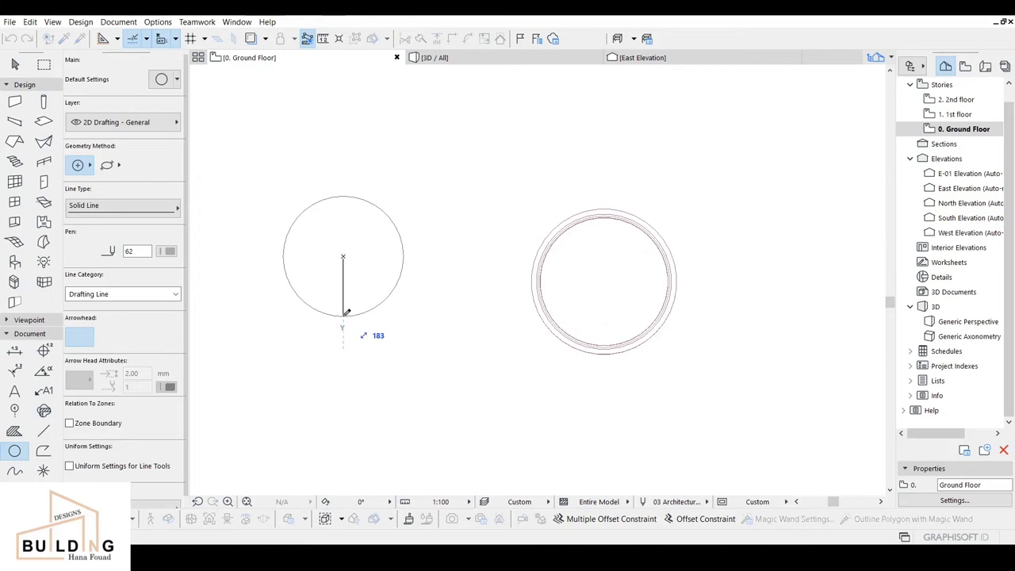
click(343, 324)
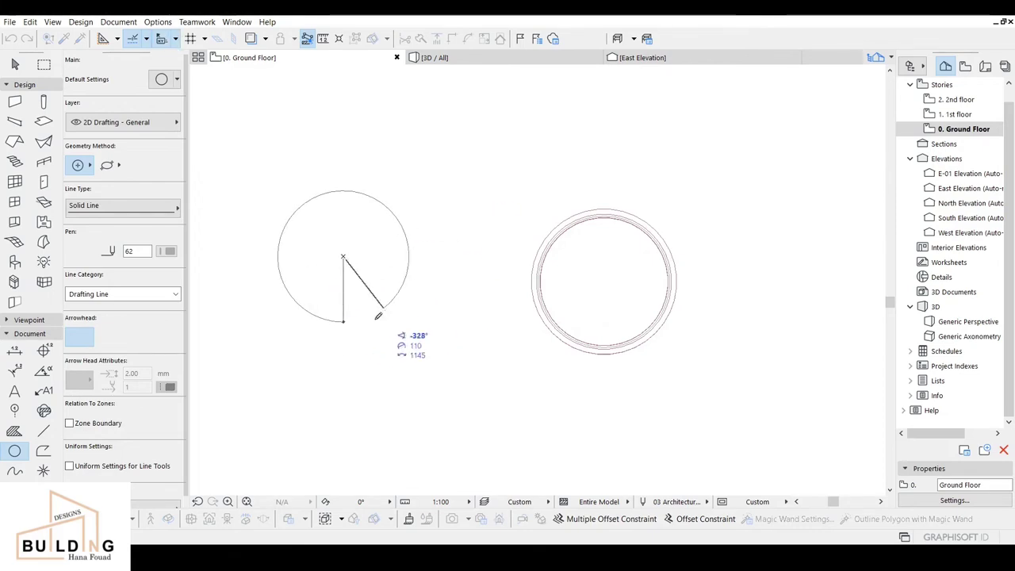
click(344, 322)
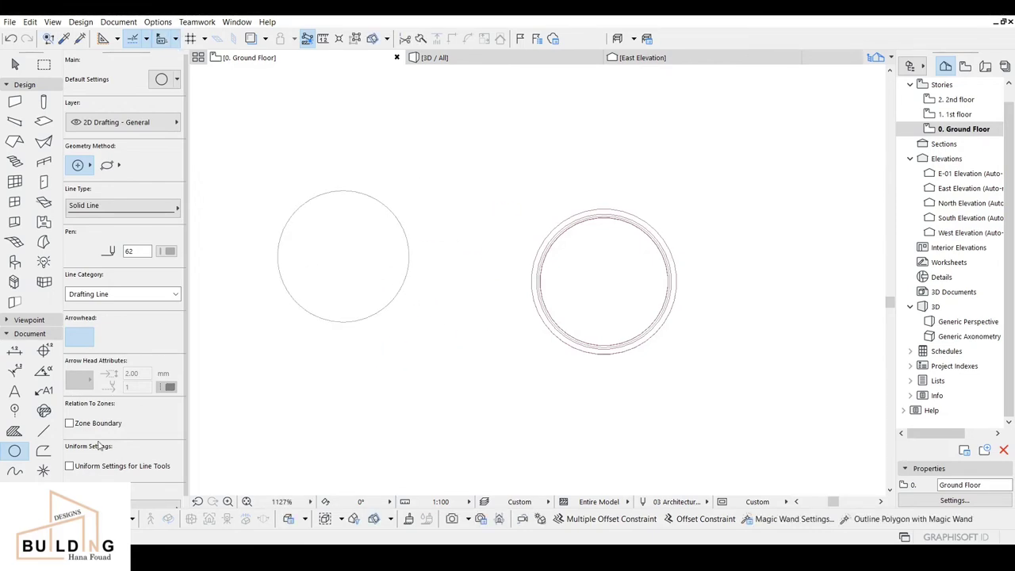
- Draw a horizontal line from the new circle's centre outward to a point slightly beyond its circumference
click(43, 430)
scroll(479, 211, up, 4)
middle_drag(362, 303, 558, 283)
scroll(559, 292, up, 4)
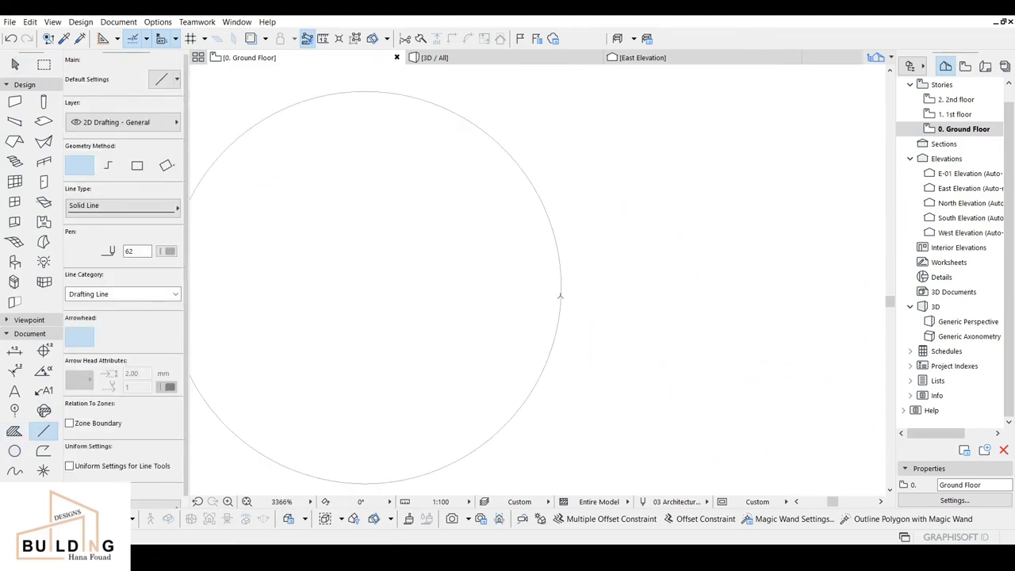
scroll(560, 296, down, 3)
scroll(396, 292, up, 2)
scroll(547, 281, down, 3)
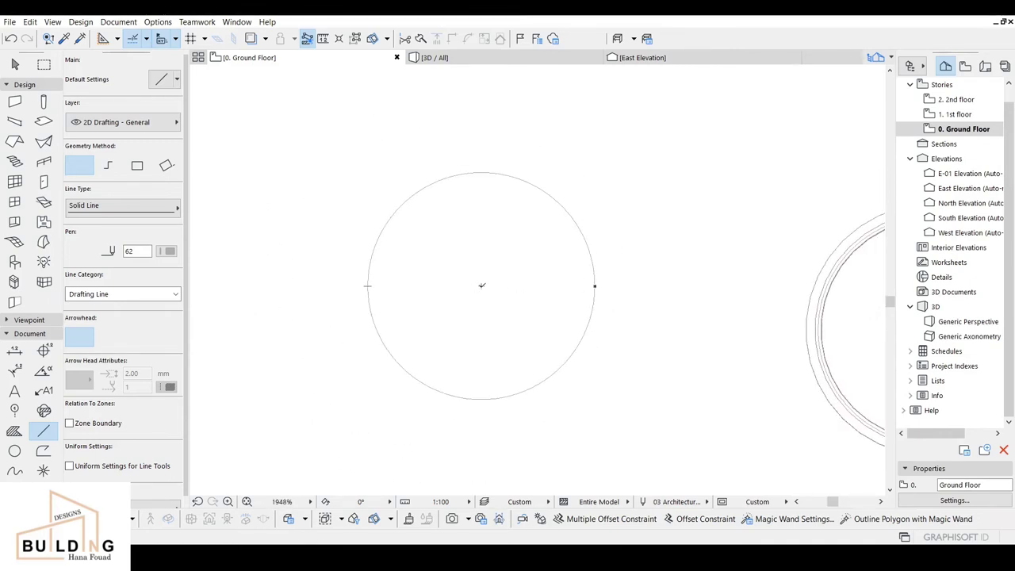
click(481, 286)
click(623, 286)
- Draw a small circle with a radius of about 20 centred on the large circle
click(16, 451)
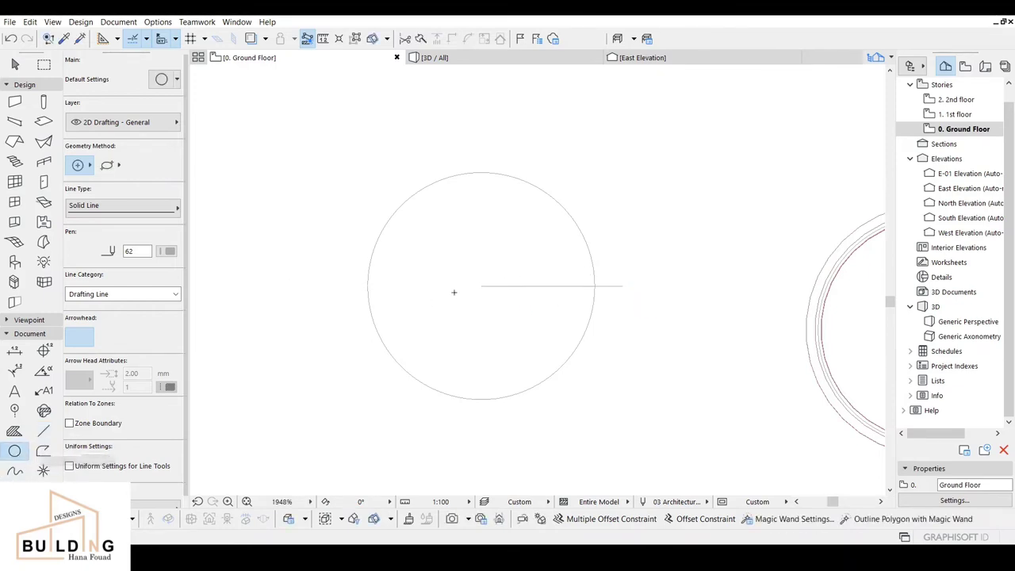
click(481, 286)
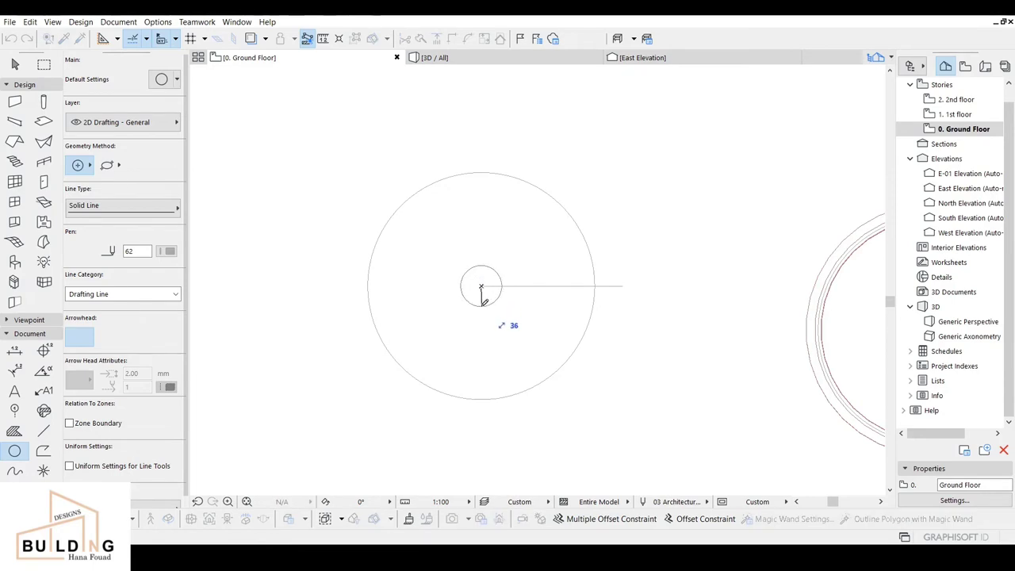
text(2)
key(Return)
click(481, 293)
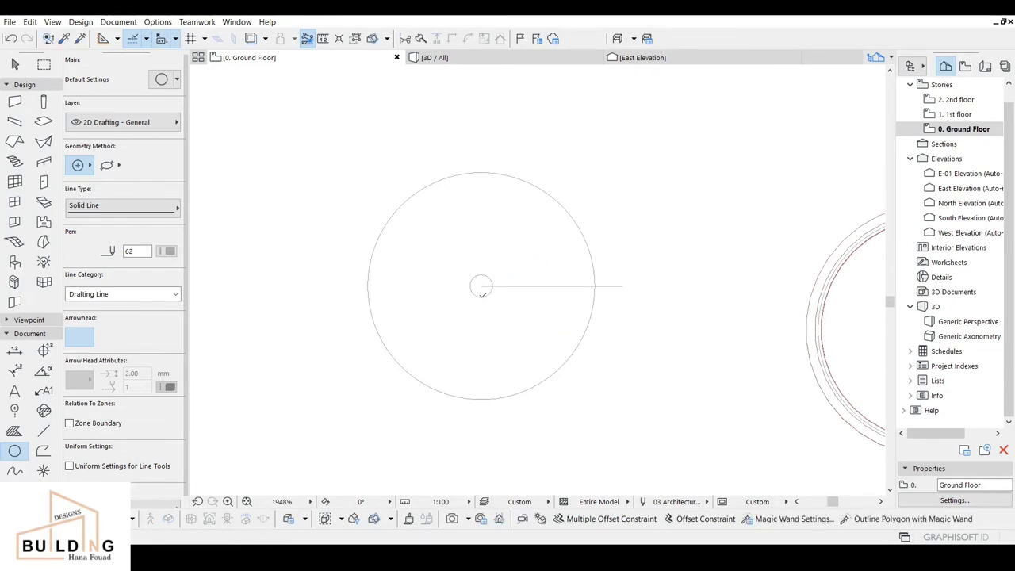
key(Escape)
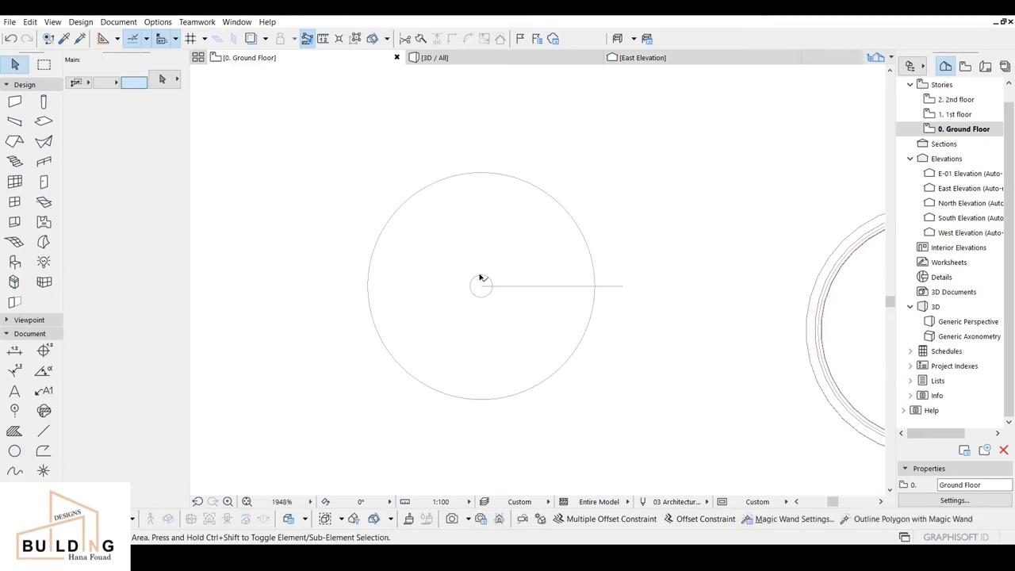
- Move the small circle down so its centre sits on the lowest point of the large circle
click(479, 287)
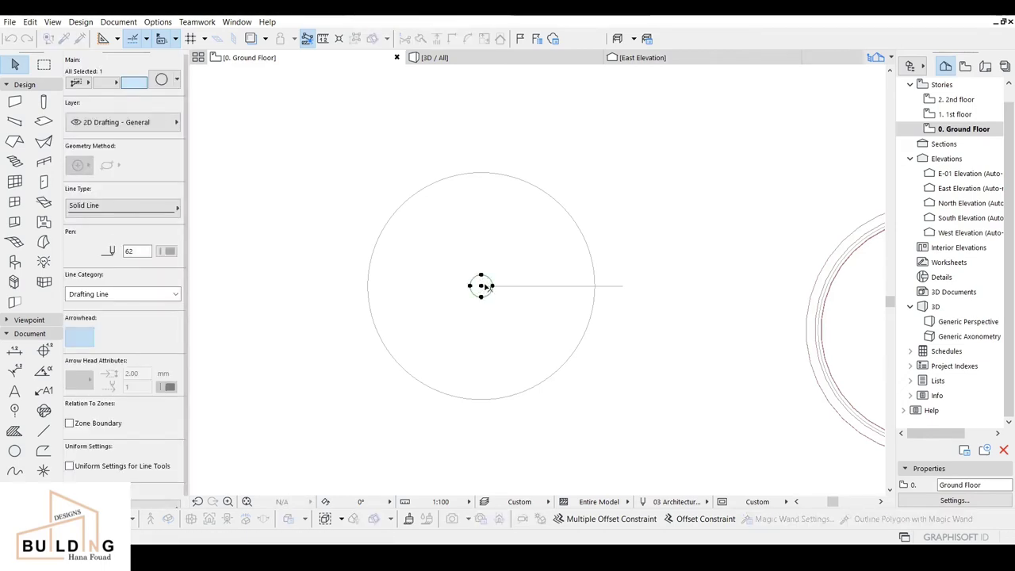
drag(479, 373, 481, 399)
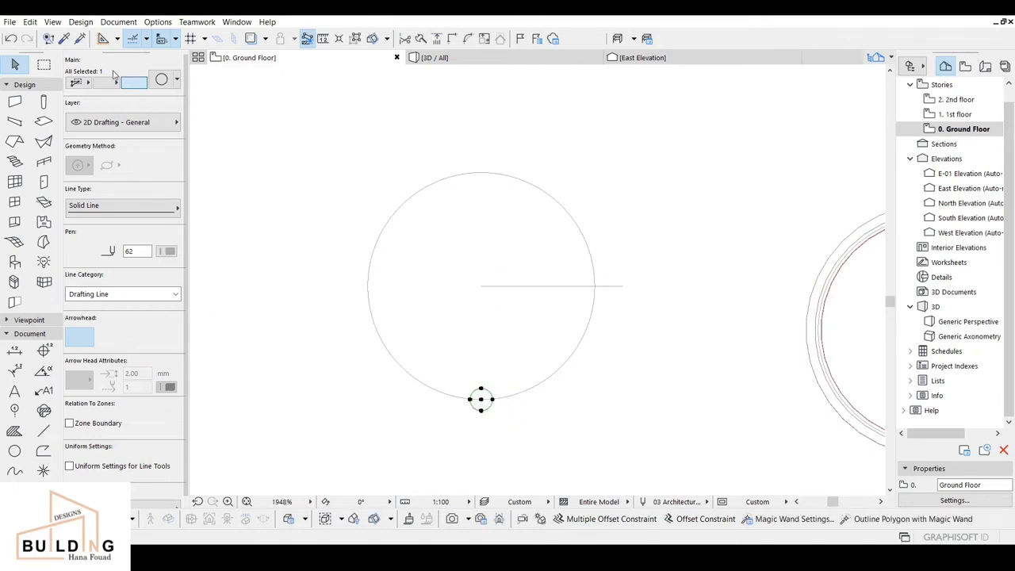
key(Escape)
- Create one slab from the half of the small circle outside the large circle and another filling the large circle
click(44, 122)
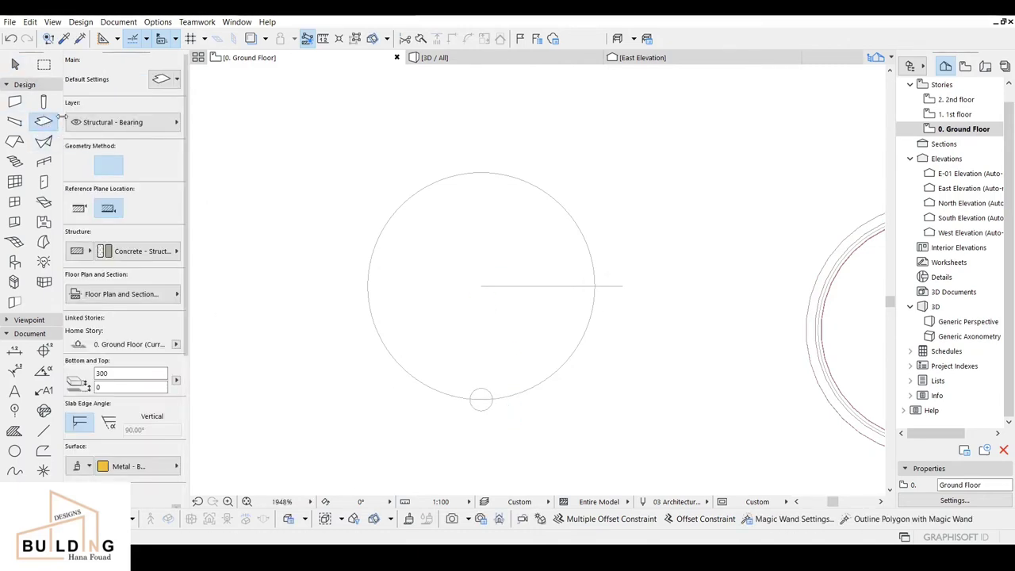
scroll(465, 421, up, 3)
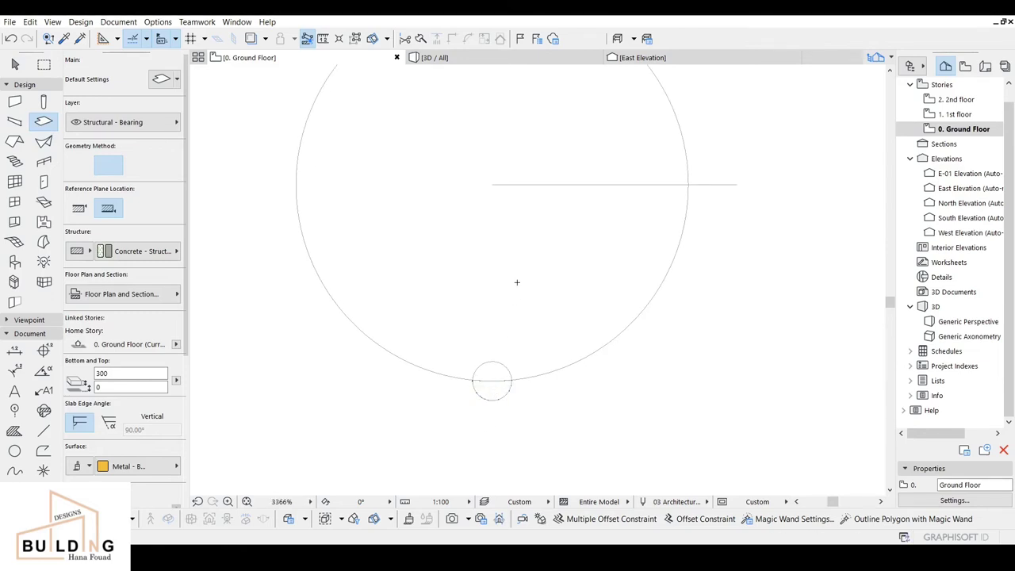
key(Escape)
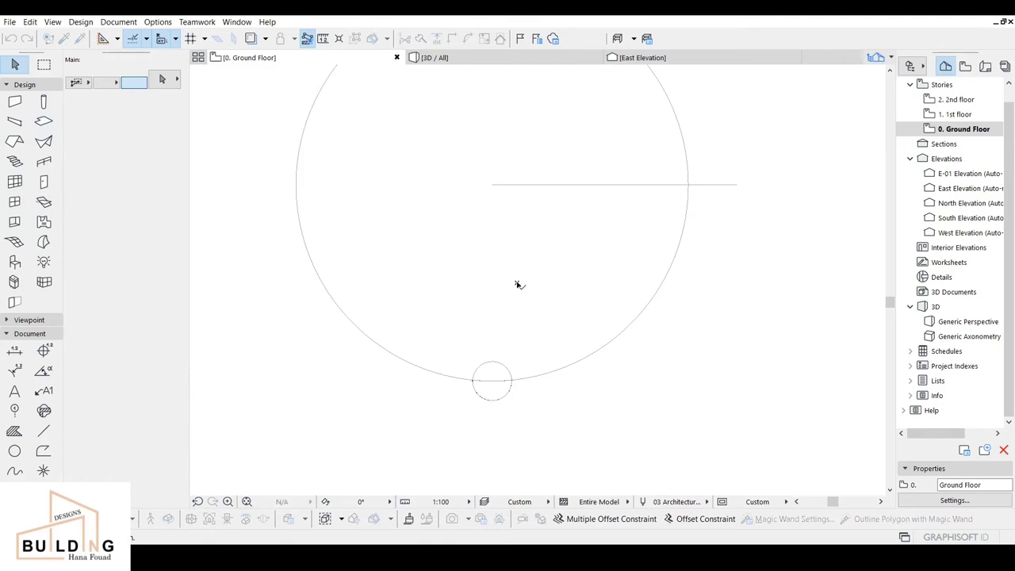
scroll(529, 324, down, 3)
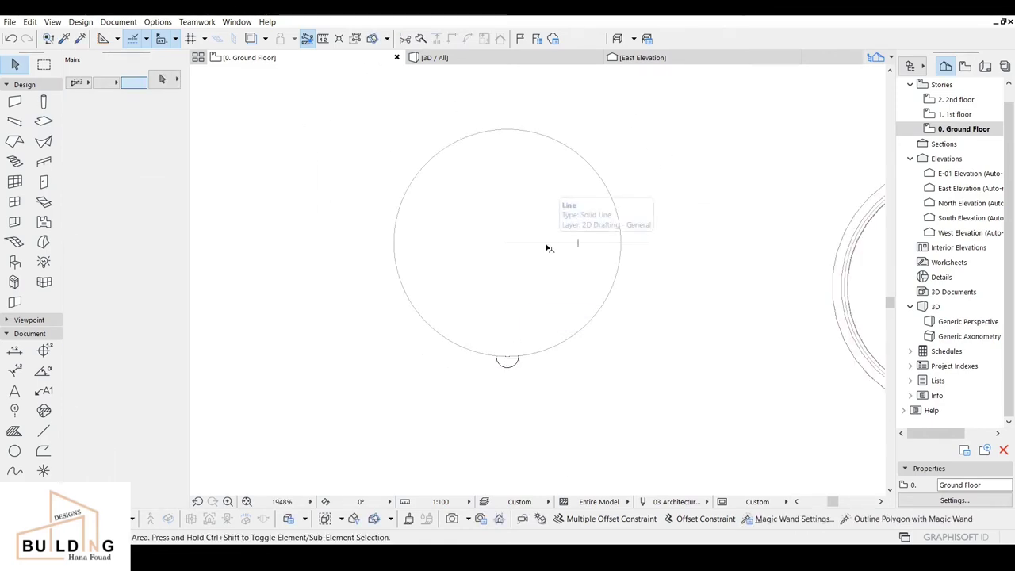
click(44, 122)
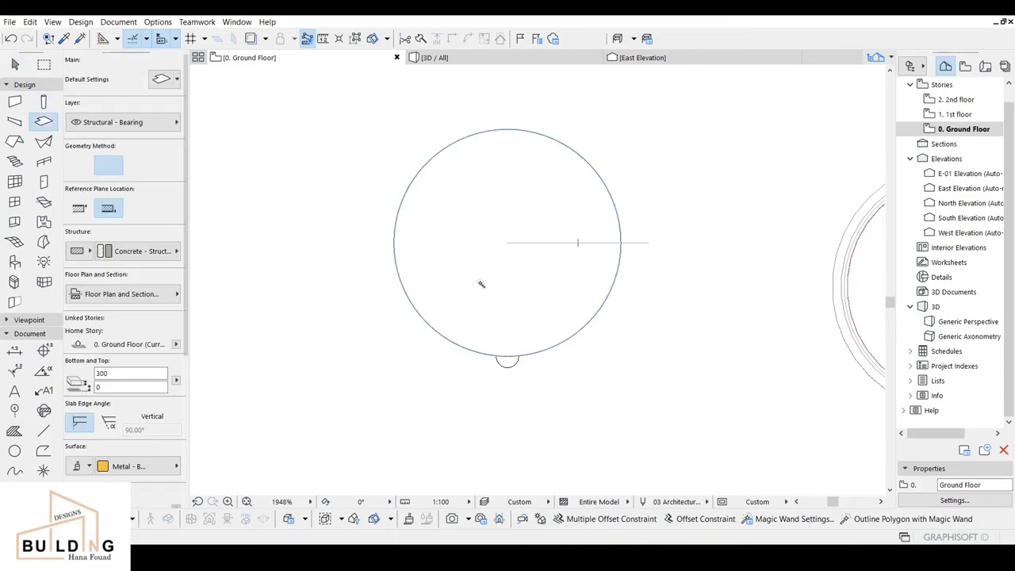
scroll(559, 347, up, 4)
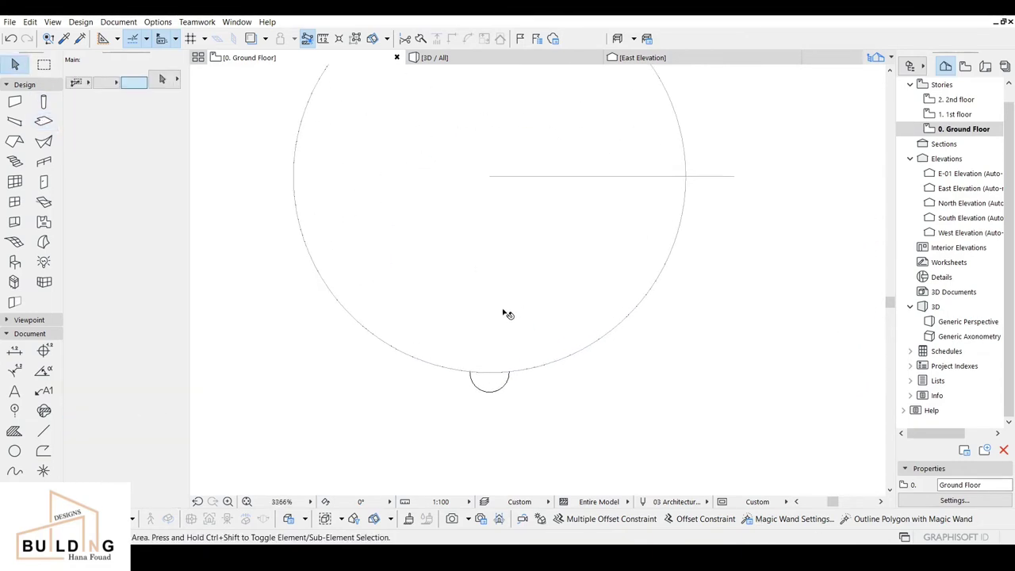
click(506, 313)
- Set the base offset of the small half-round slab to 30
click(488, 386)
click(99, 388)
text(30)
- In the 3D view, stretch the height of the half-round slab so its top meets the large cylinder's top edge
click(507, 60)
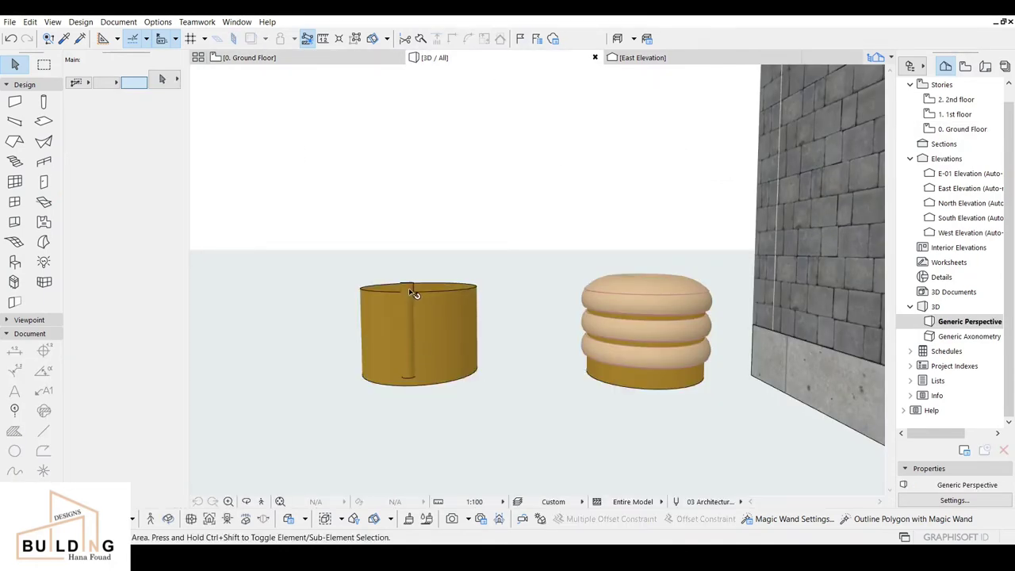
scroll(411, 292, up, 2)
click(413, 285)
click(413, 284)
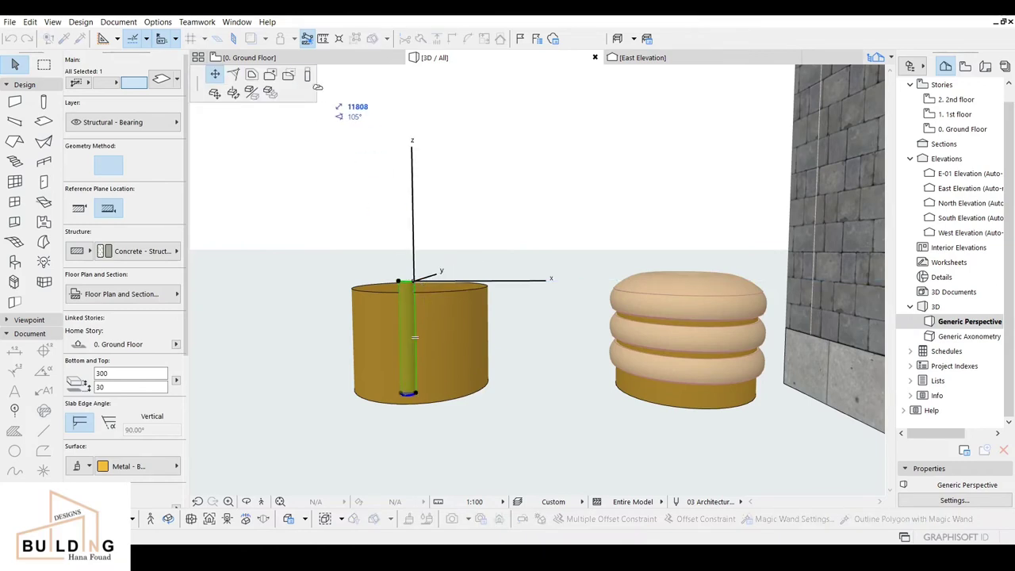
click(308, 76)
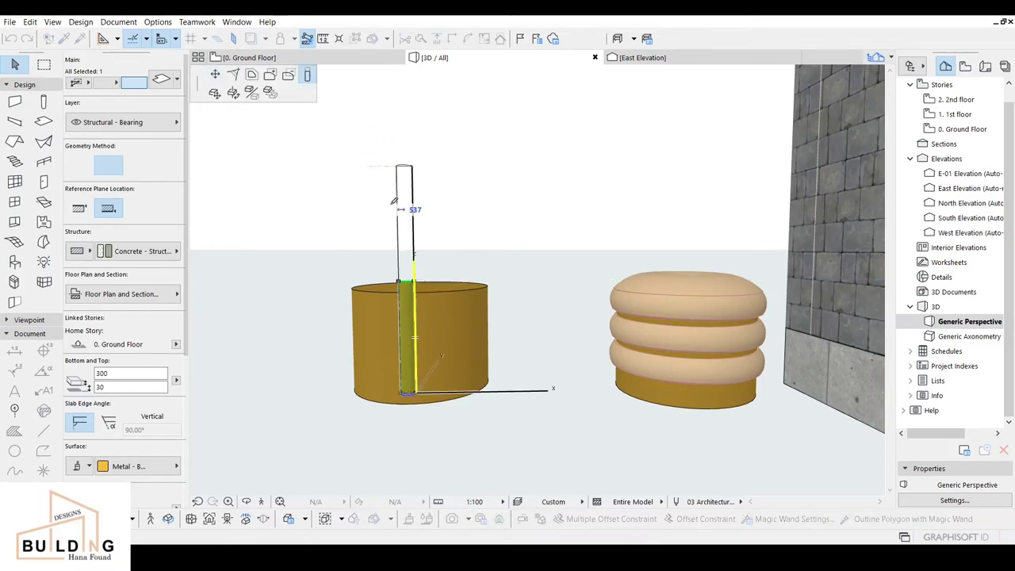
click(423, 287)
- Apply the Color - Tan 24 surface to the half-round slab on the large cylinder
middle_drag(427, 333, 440, 288)
click(155, 469)
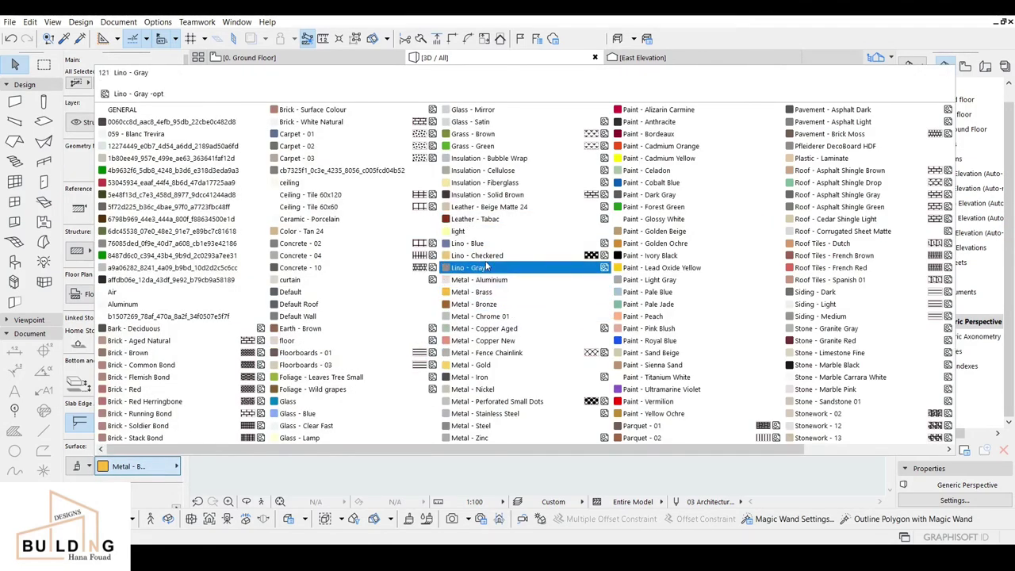
click(317, 230)
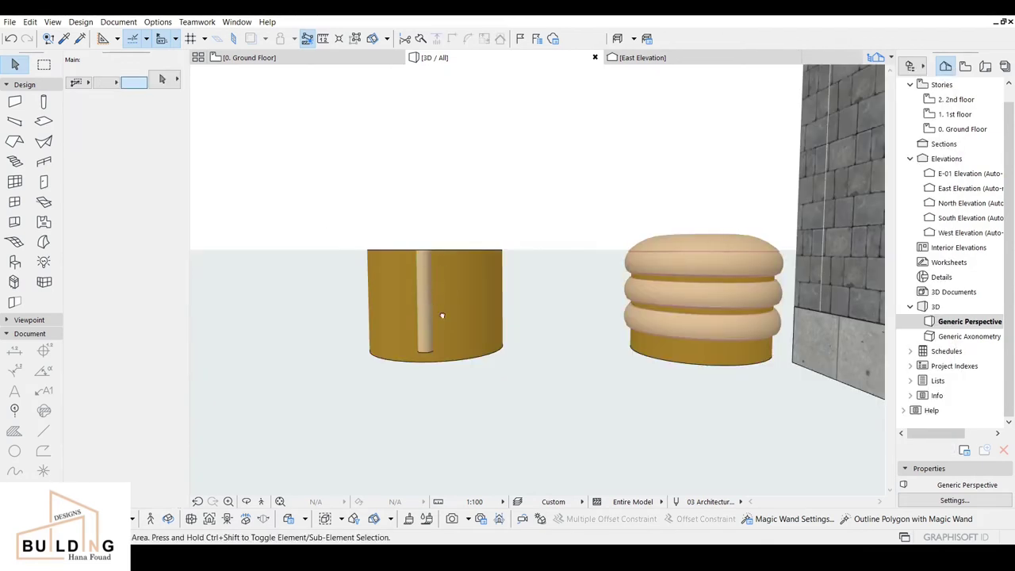
- In the Ground Floor plan, set up a rotated Multiply of the half-round slab by Increment, with 25 copies rotated to path
click(246, 57)
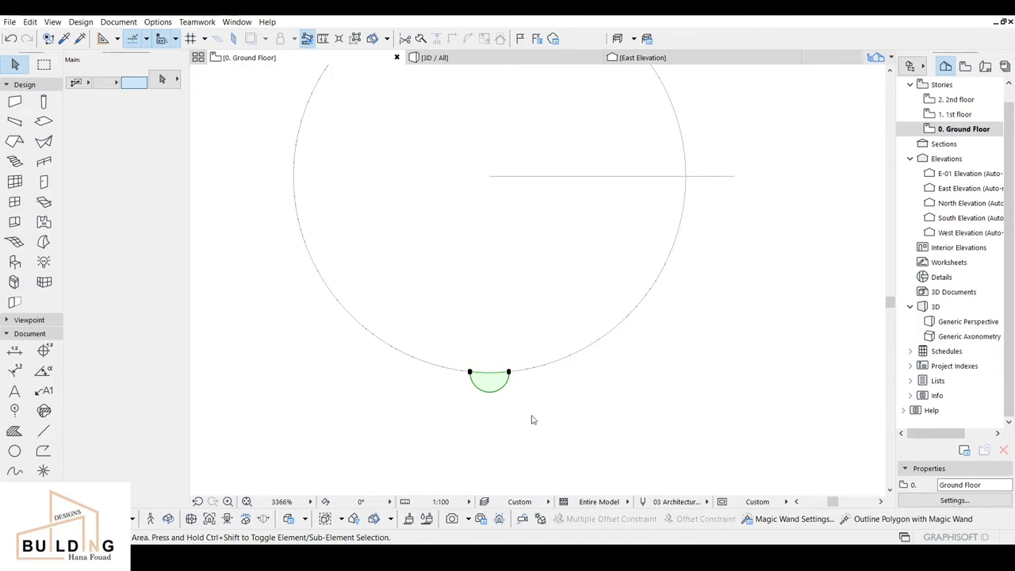
click(490, 383)
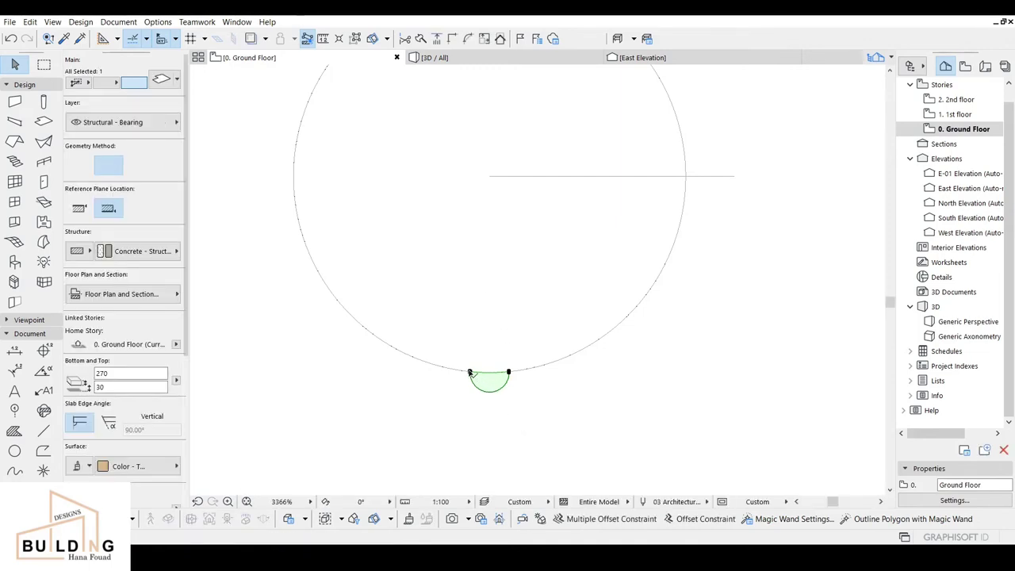
click(470, 372)
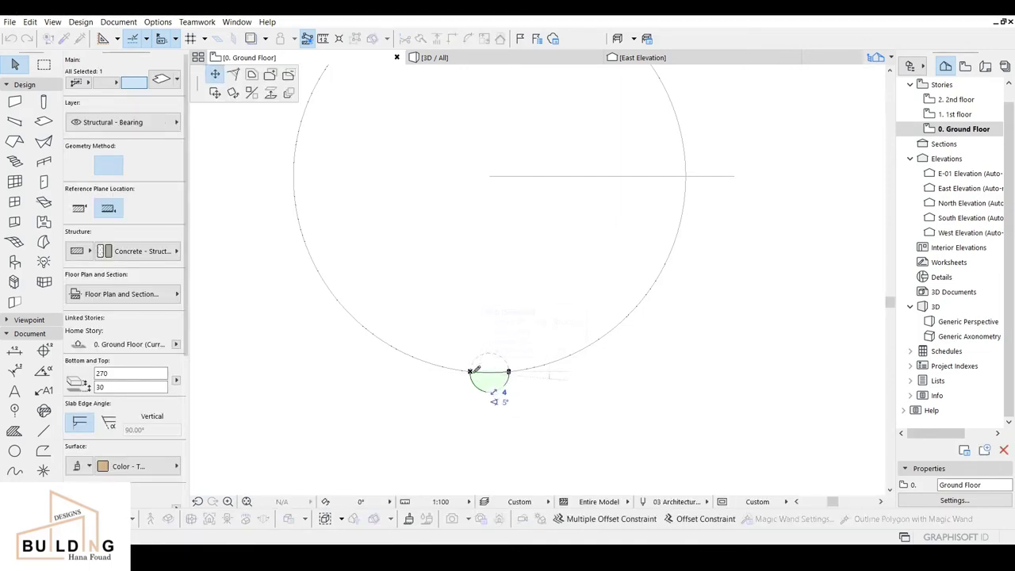
click(288, 94)
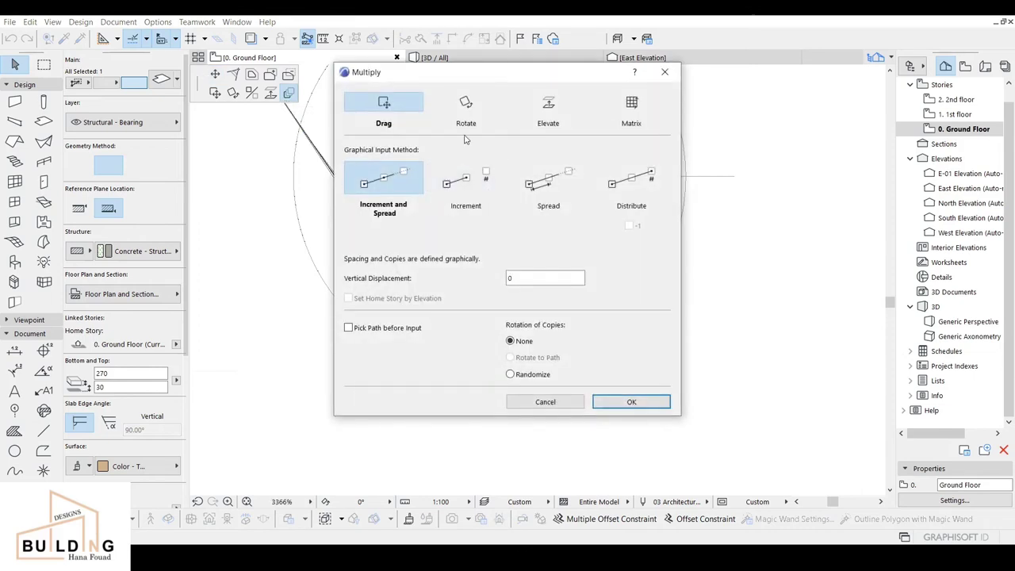
click(470, 109)
click(465, 181)
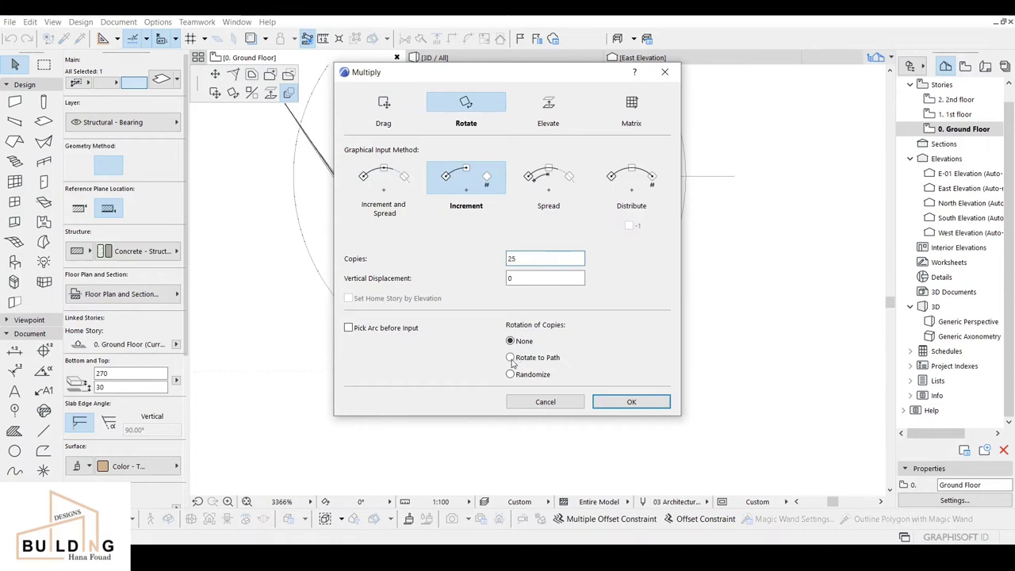
click(631, 402)
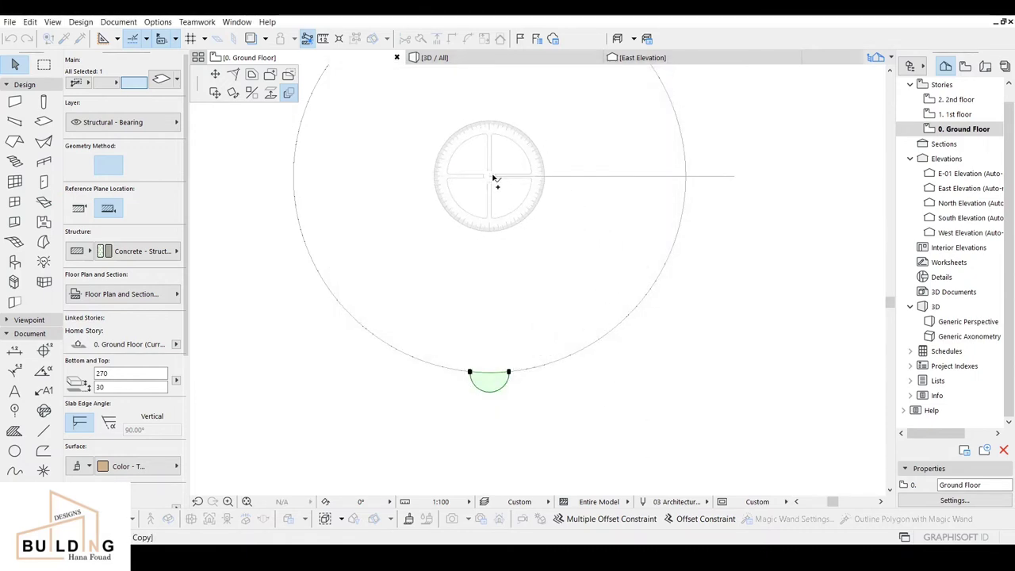
- Array the half-round slab counterclockwise about the large circle's centre with a spacing of 48 between copies
click(490, 176)
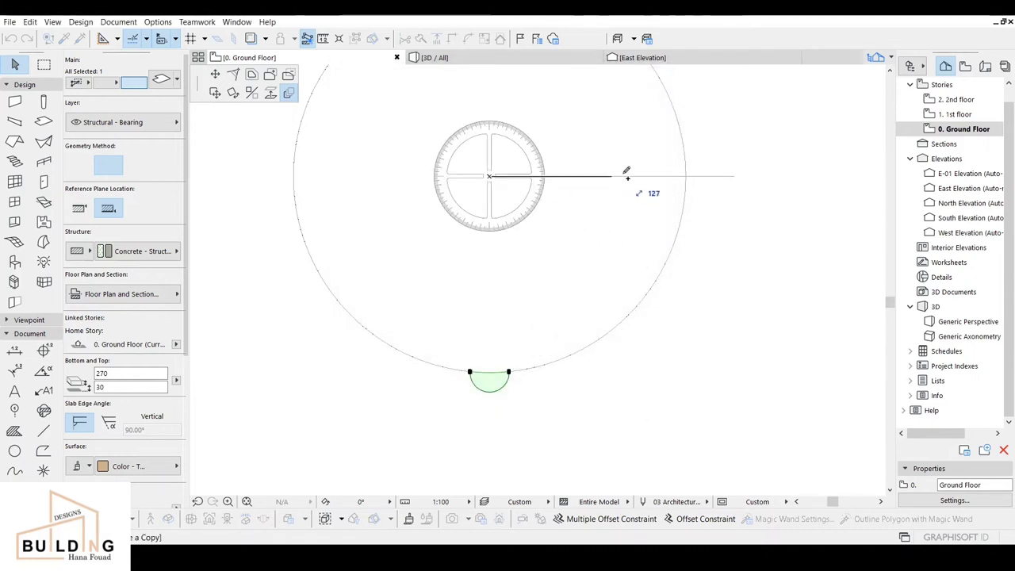
click(688, 175)
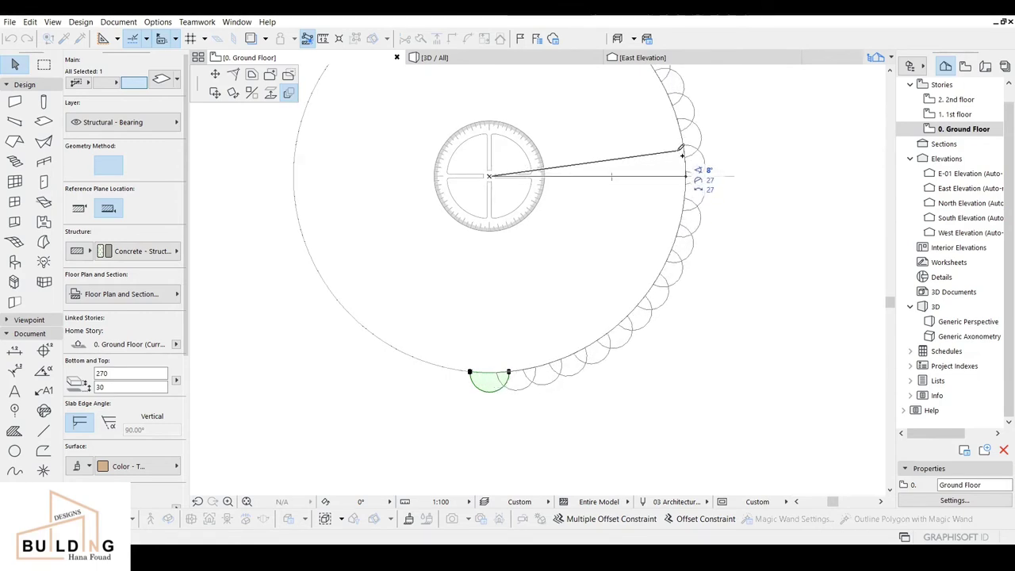
text(1)
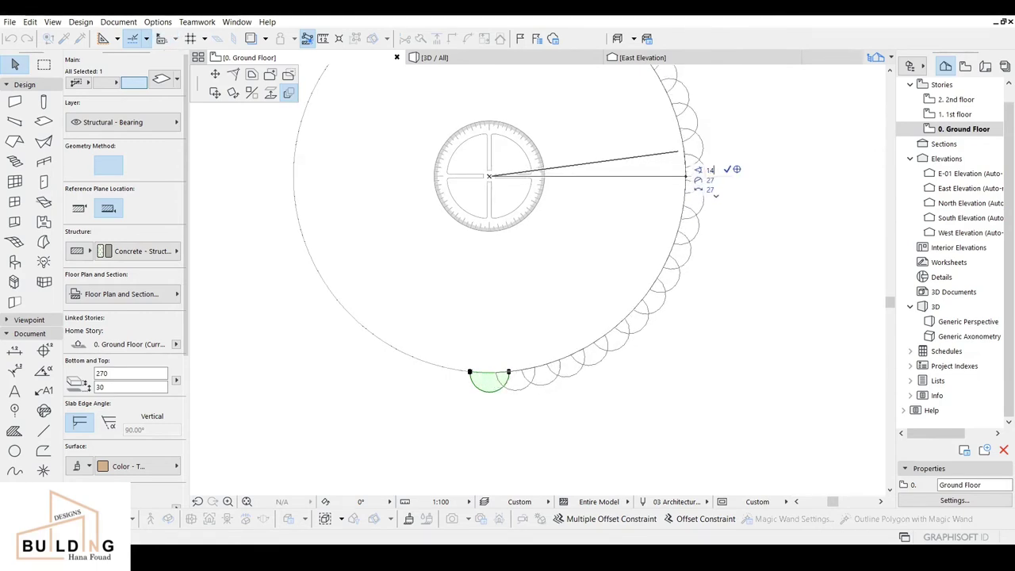
text(4)
key(Tab)
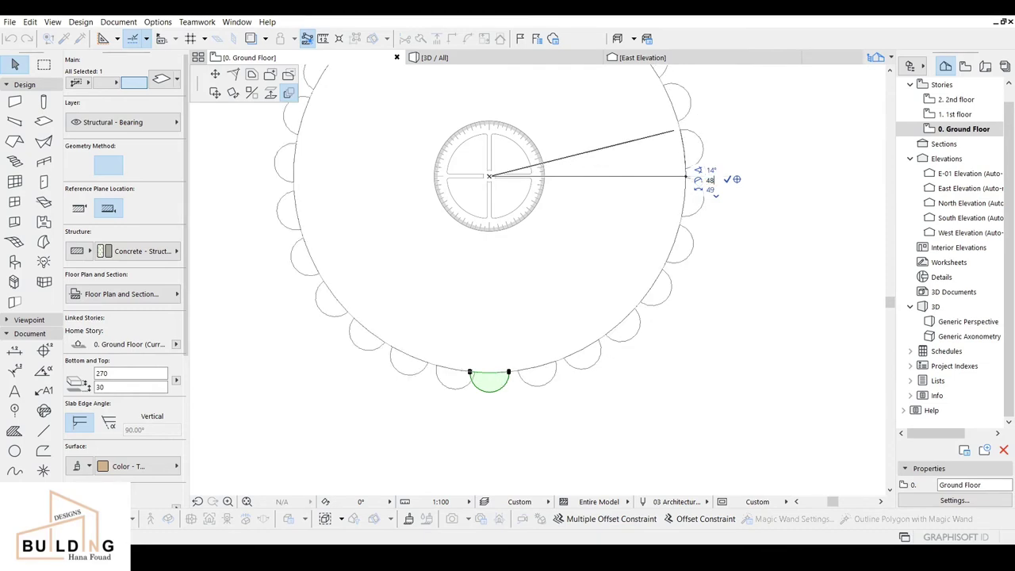
text(48)
key(Tab)
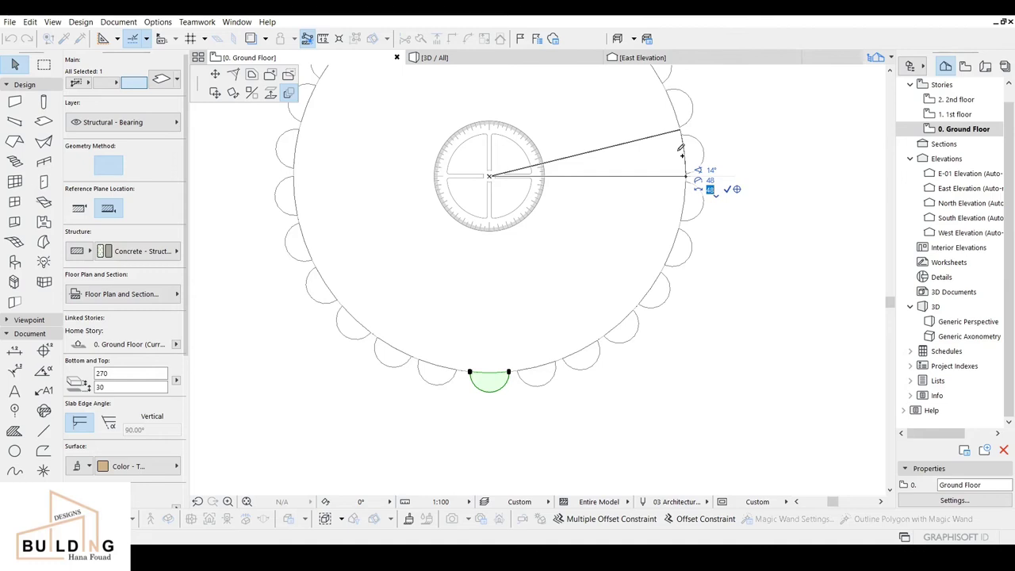
key(Return)
scroll(680, 154, down, 4)
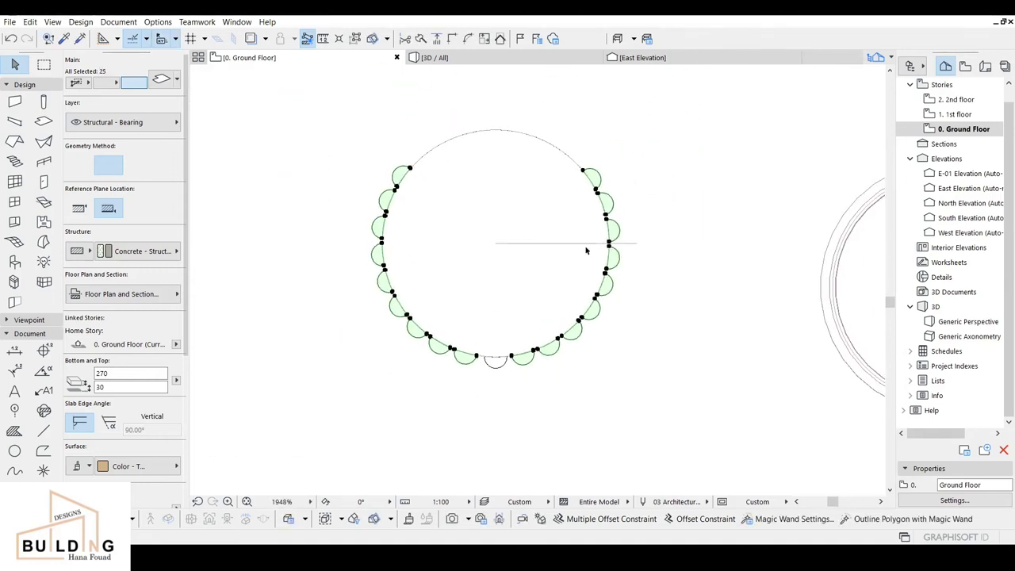
- Copy the top cushion shell of the ringed ottoman from its centre onto the centre of the ribbed ottoman
click(630, 259)
scroll(630, 258, down, 1)
middle_drag(630, 259, 354, 245)
click(641, 265)
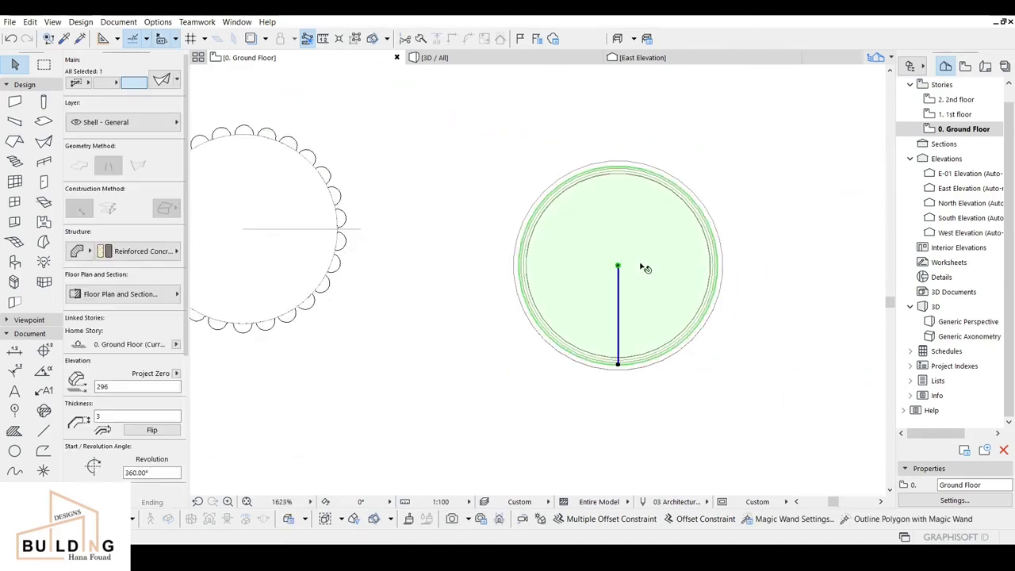
key(ctrl+shift+d)
click(618, 265)
middle_drag(456, 228, 635, 246)
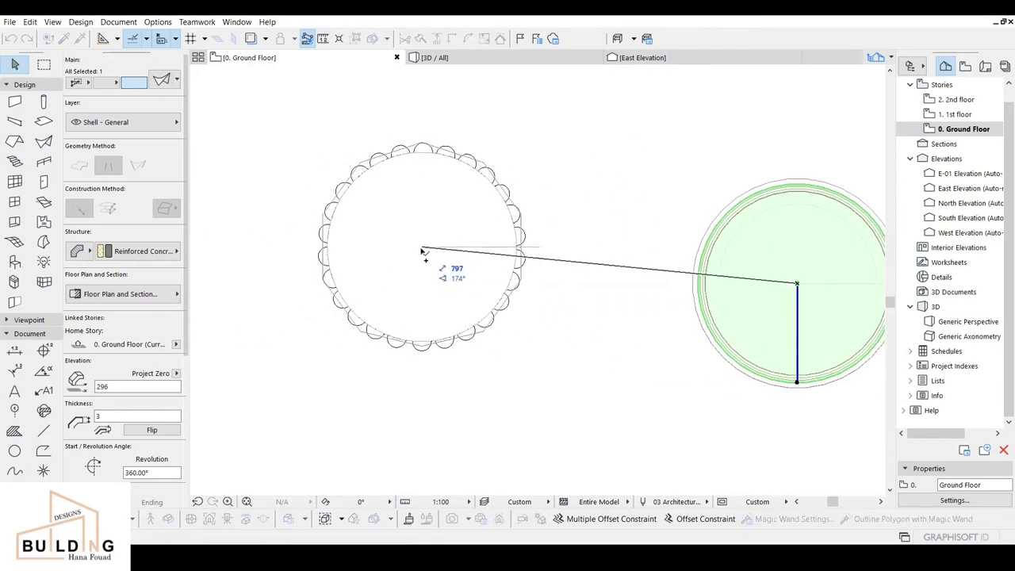
click(422, 247)
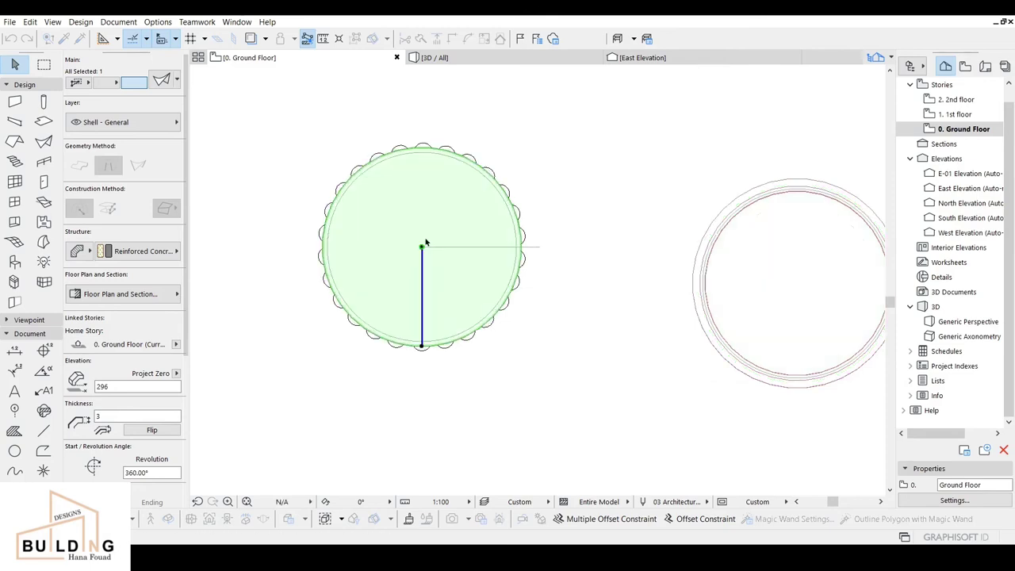
- Stretch the copied cushion shell's radius out to the outermost point of the half-round ribs
scroll(421, 141, up, 5)
click(450, 140)
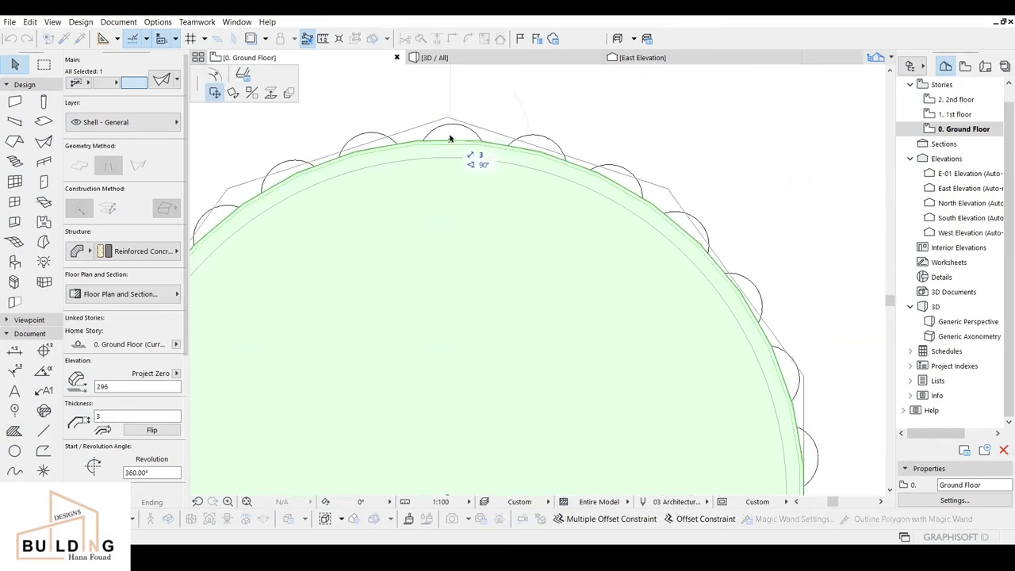
click(216, 75)
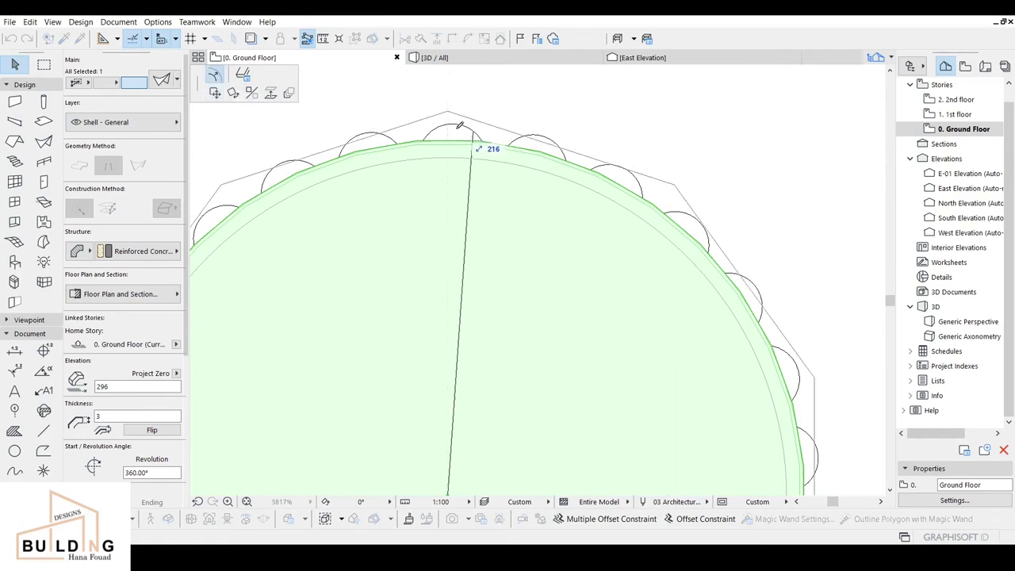
click(450, 121)
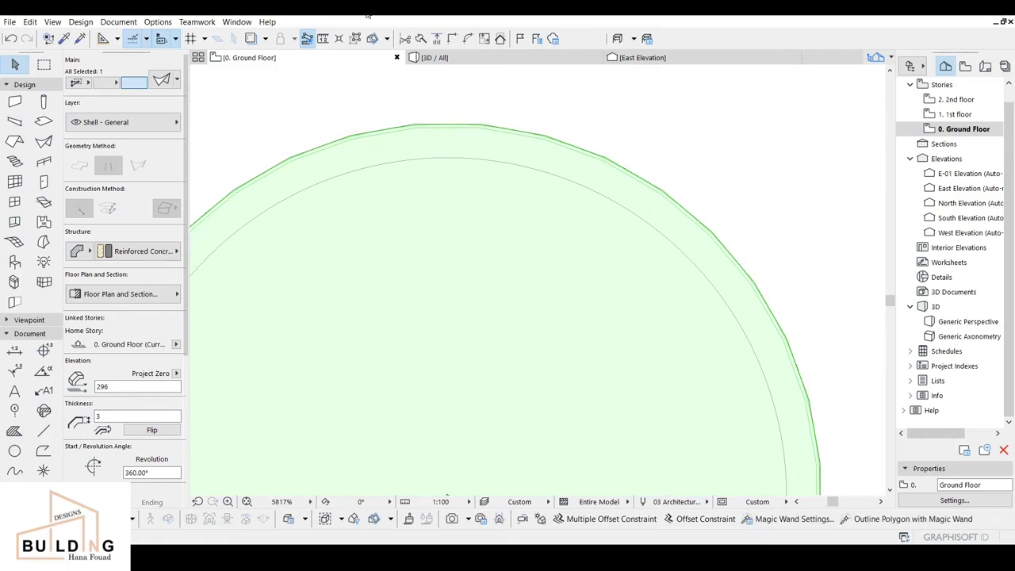
key(Escape)
- In the 3D view, raise the ribbed ottoman's cushion shell by 4 so its lower edge sits on the ribs' top at elevation 300
click(441, 59)
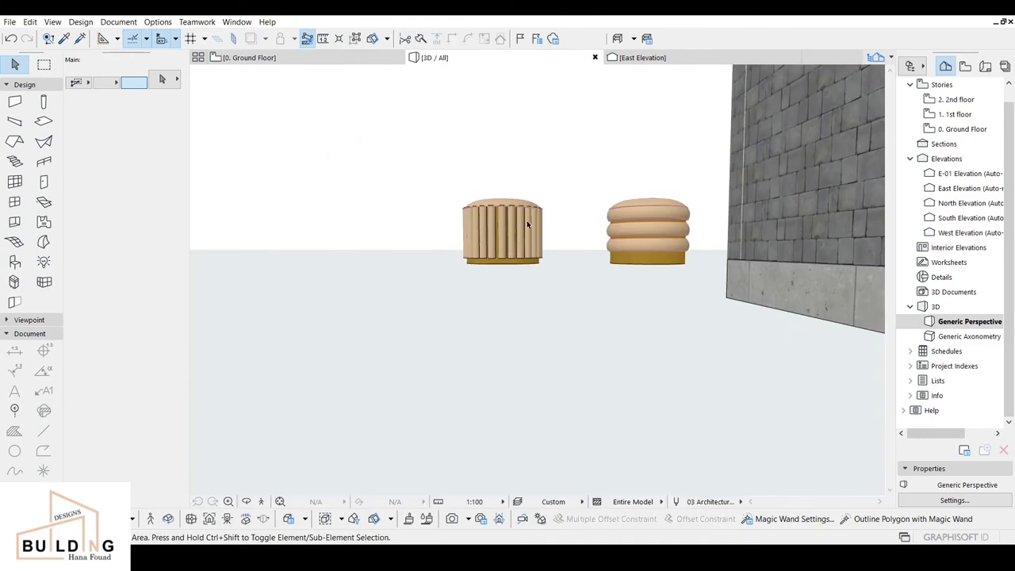
scroll(520, 220, up, 5)
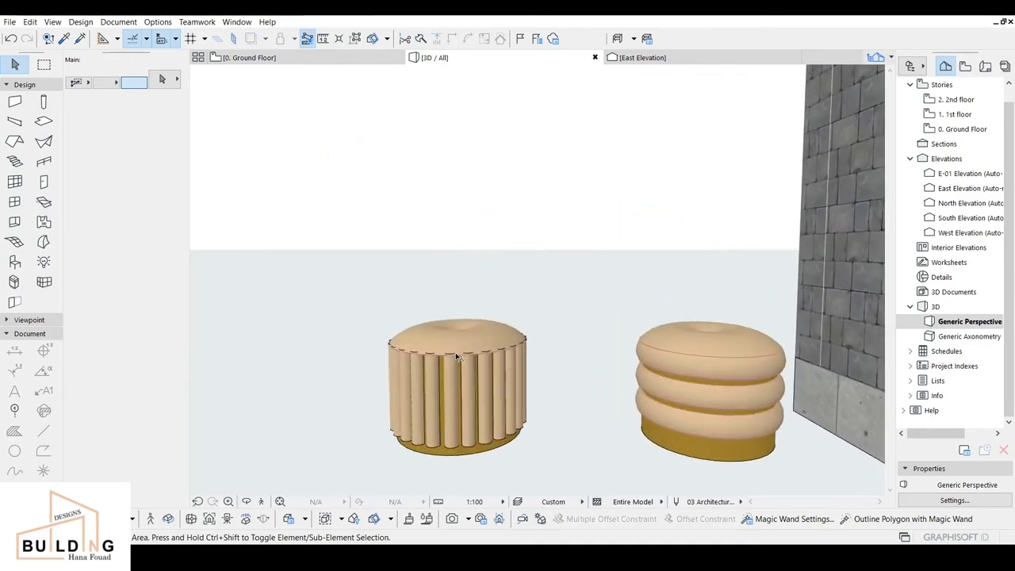
scroll(457, 349, up, 1)
click(457, 325)
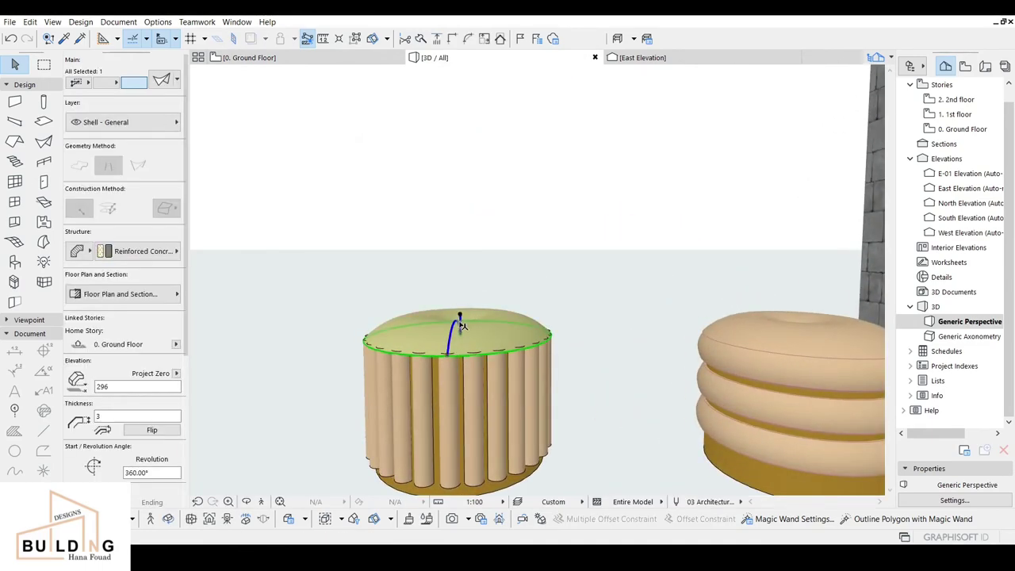
scroll(441, 371, up, 3)
scroll(436, 370, up, 3)
scroll(438, 363, down, 6)
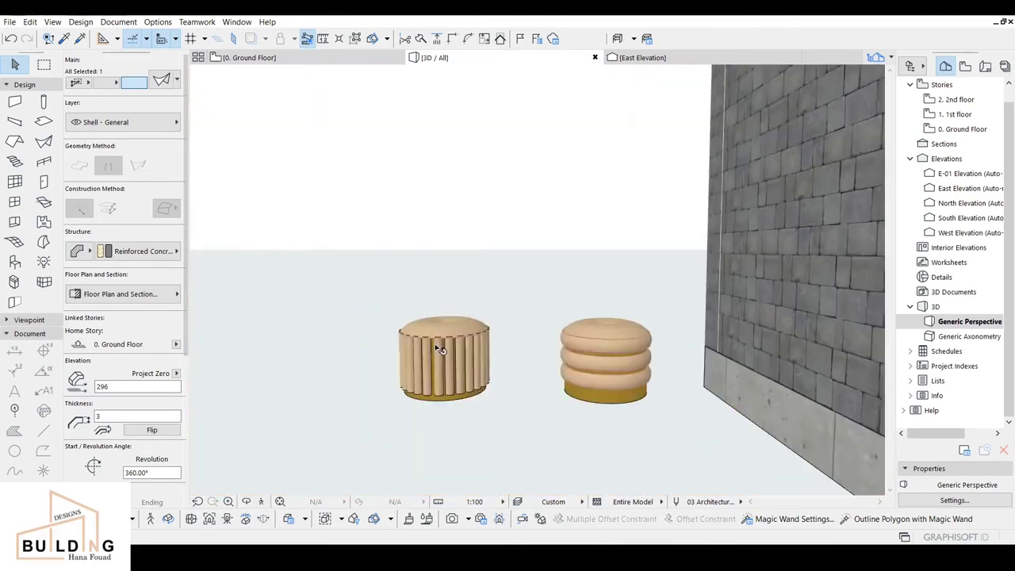
scroll(460, 357, up, 4)
click(487, 154)
middle_drag(483, 181, 478, 272)
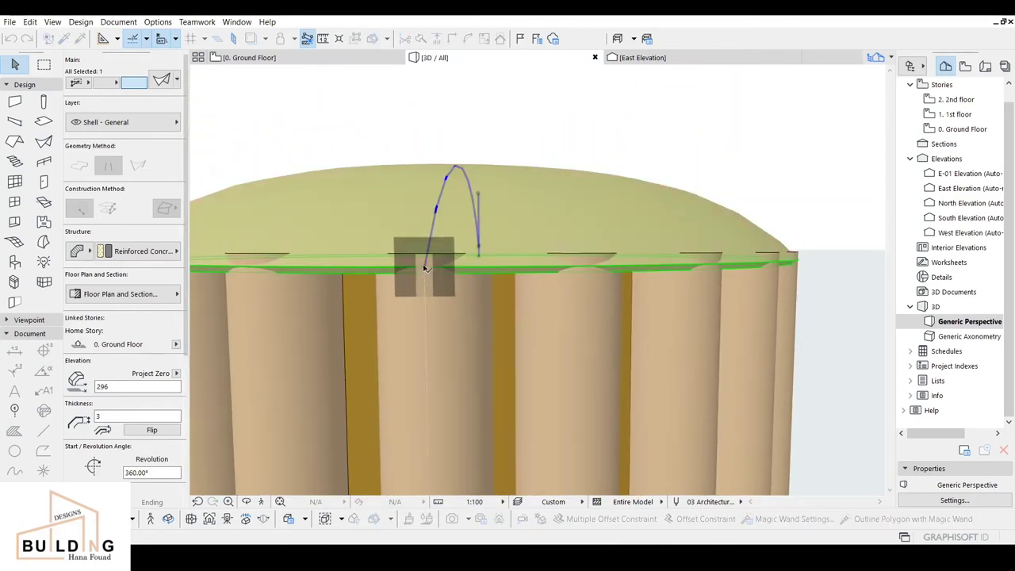
click(426, 268)
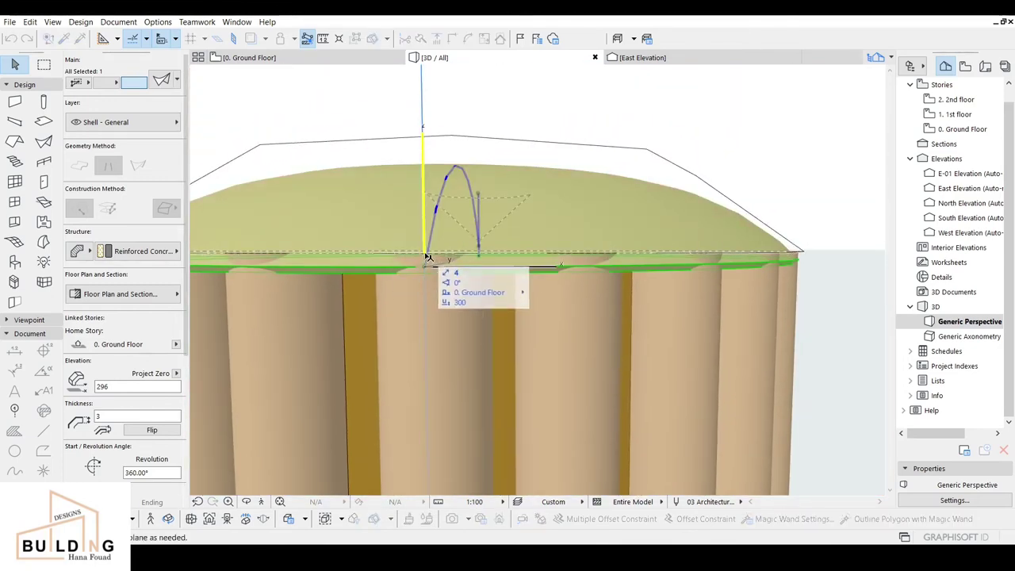
click(447, 279)
click(424, 253)
key(Escape)
scroll(501, 215, down, 5)
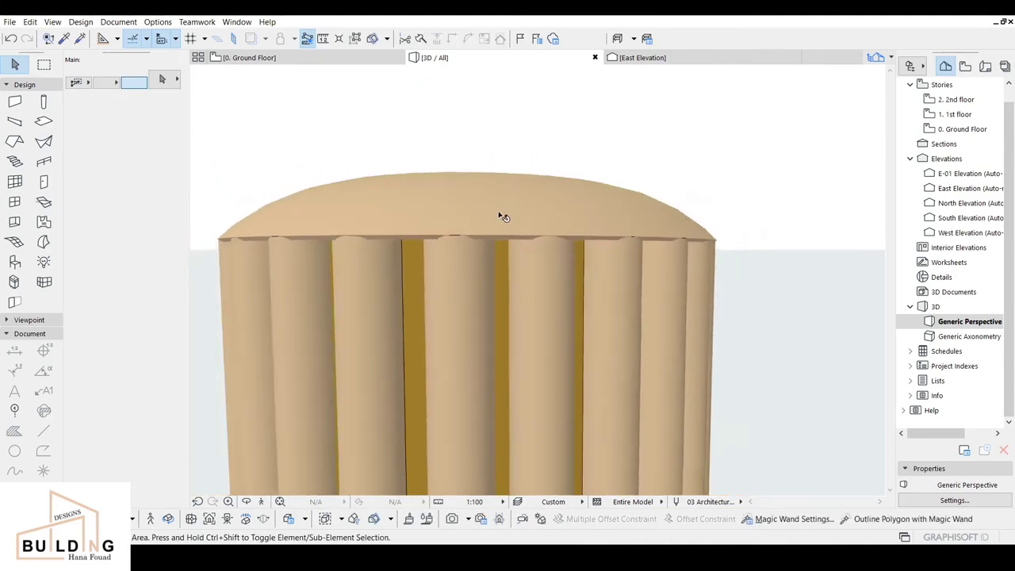
- Select all elements of the ribbed ottoman with a polygonal selection around it in the 3D view
scroll(525, 226, down, 5)
middle_drag(524, 259, 413, 331)
scroll(415, 329, up, 2)
scroll(425, 318, up, 1)
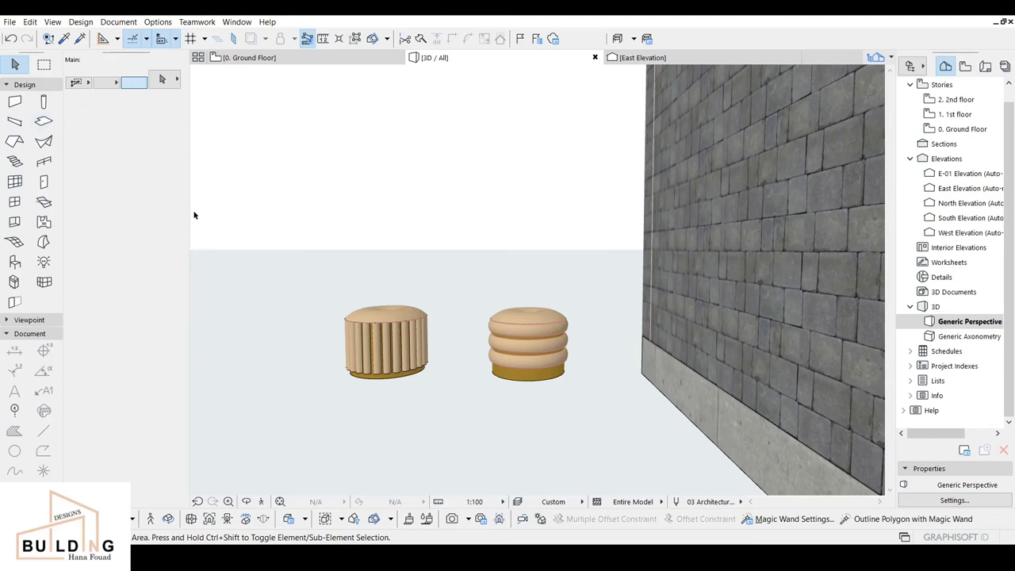
drag(434, 274, 427, 408)
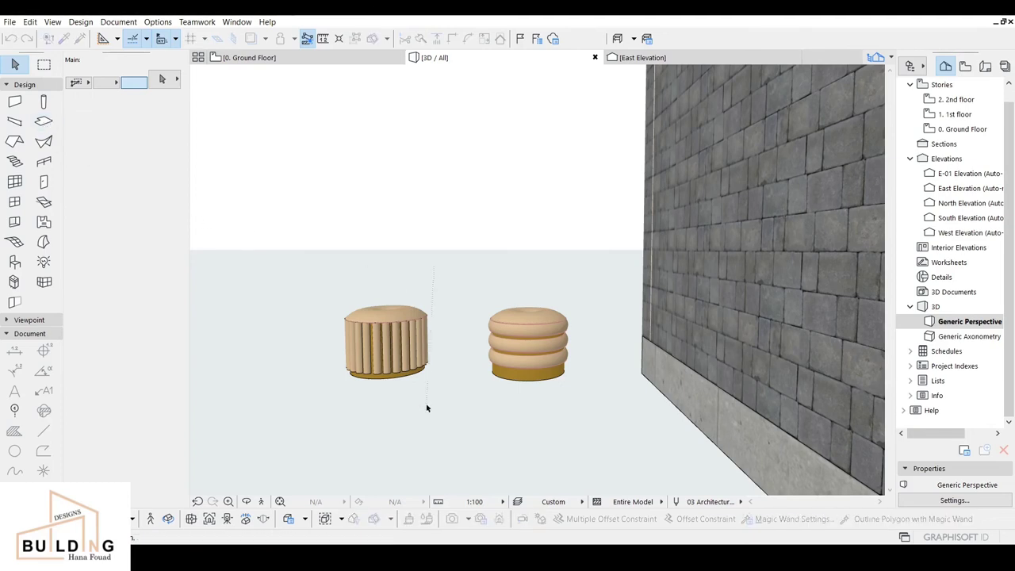
key(Escape)
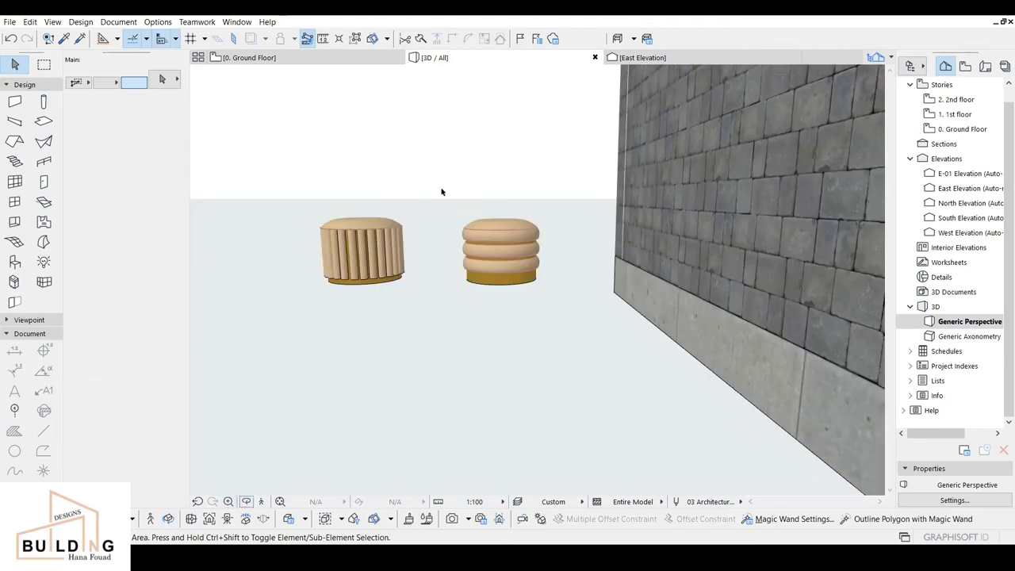
click(424, 181)
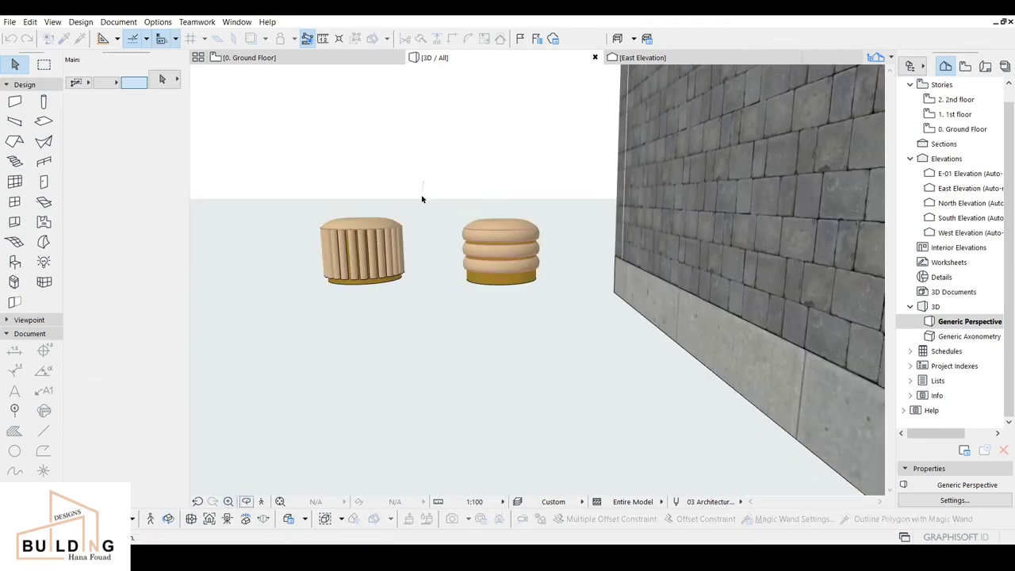
click(424, 304)
click(275, 308)
right_click(266, 202)
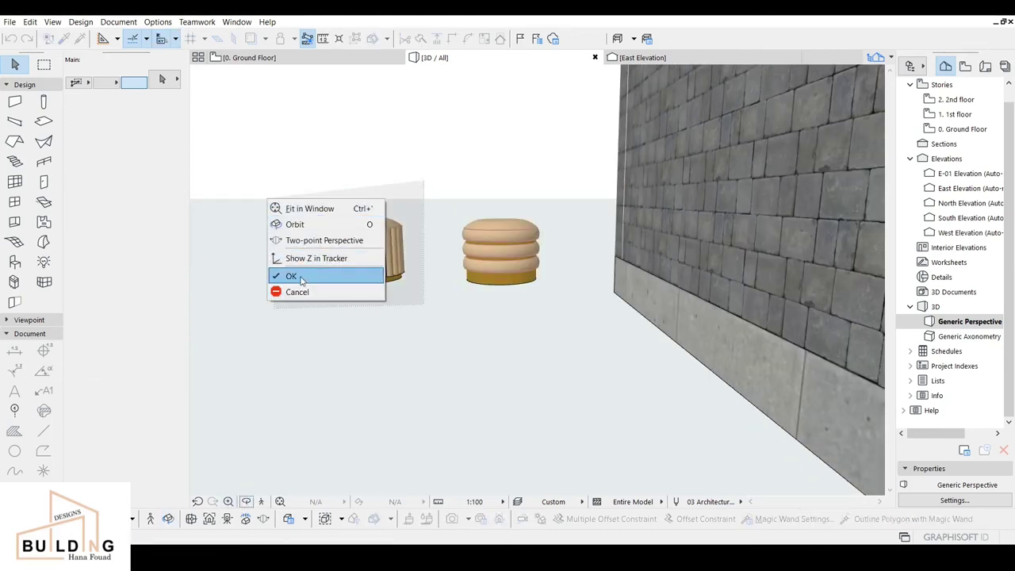
click(288, 275)
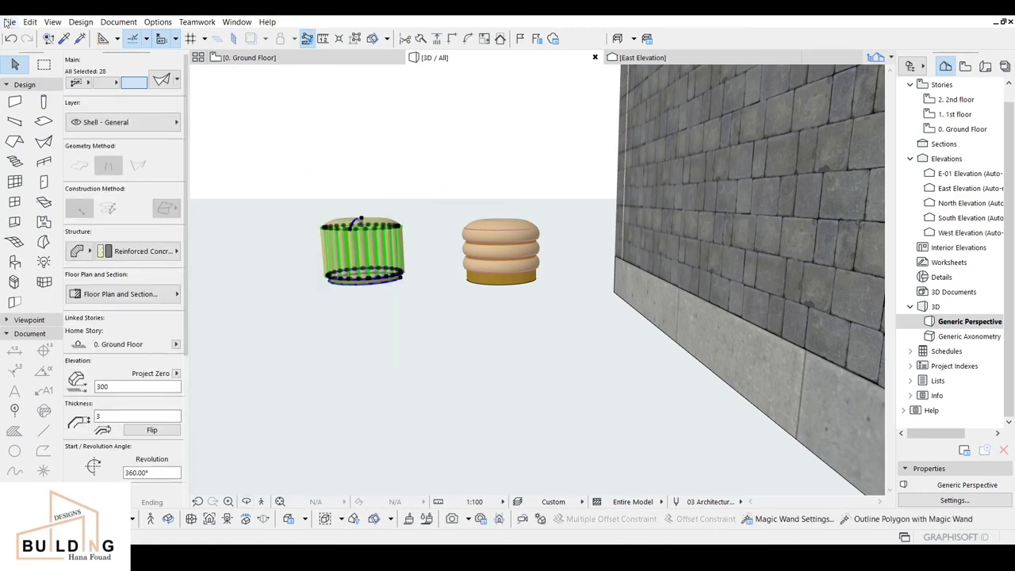
- Save the selected ribbed ottoman as an object named ottoman-1 in the Embedded Library, accepting the default basic settings
click(9, 23)
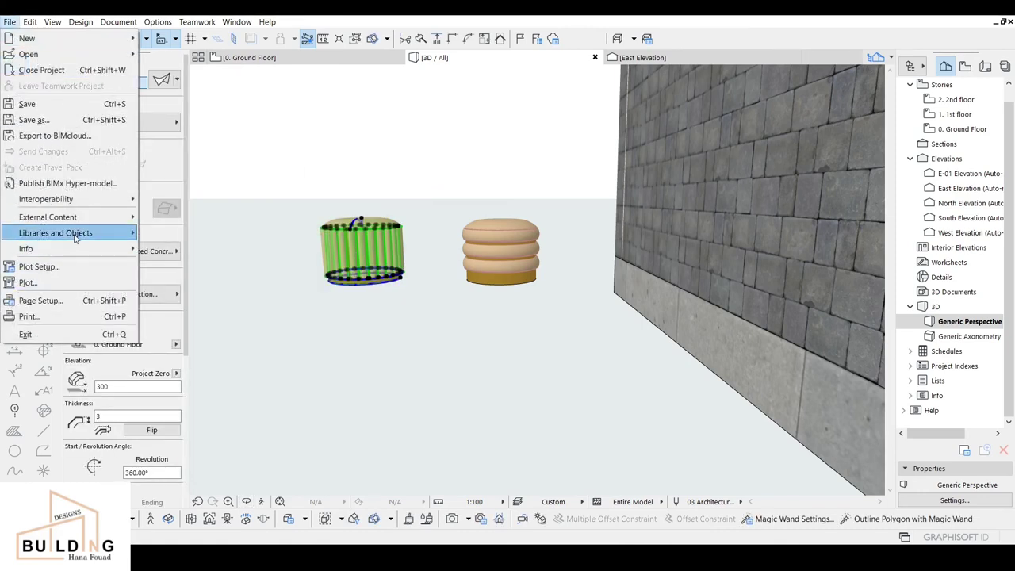
mouse_move(76, 237)
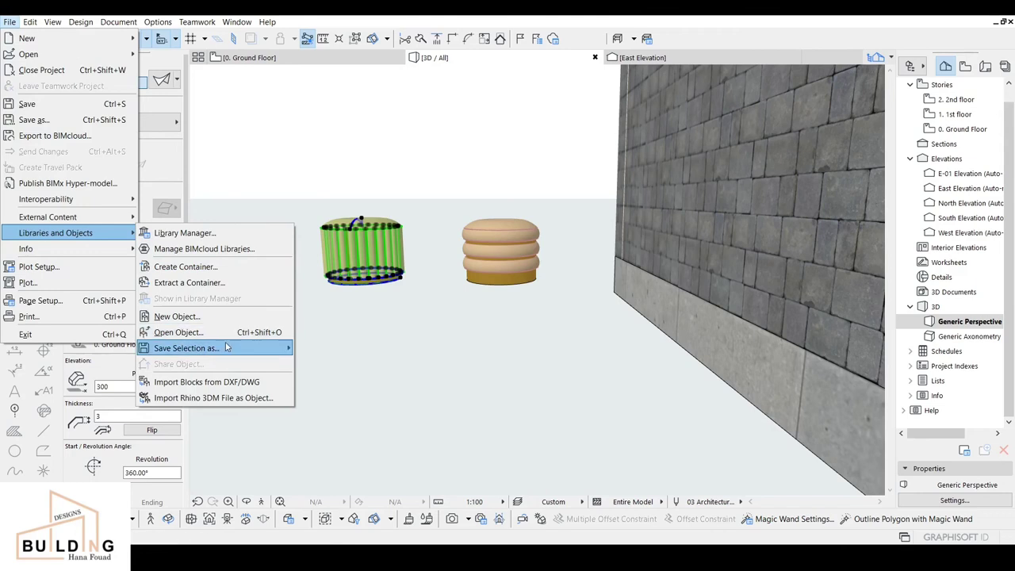
mouse_move(226, 348)
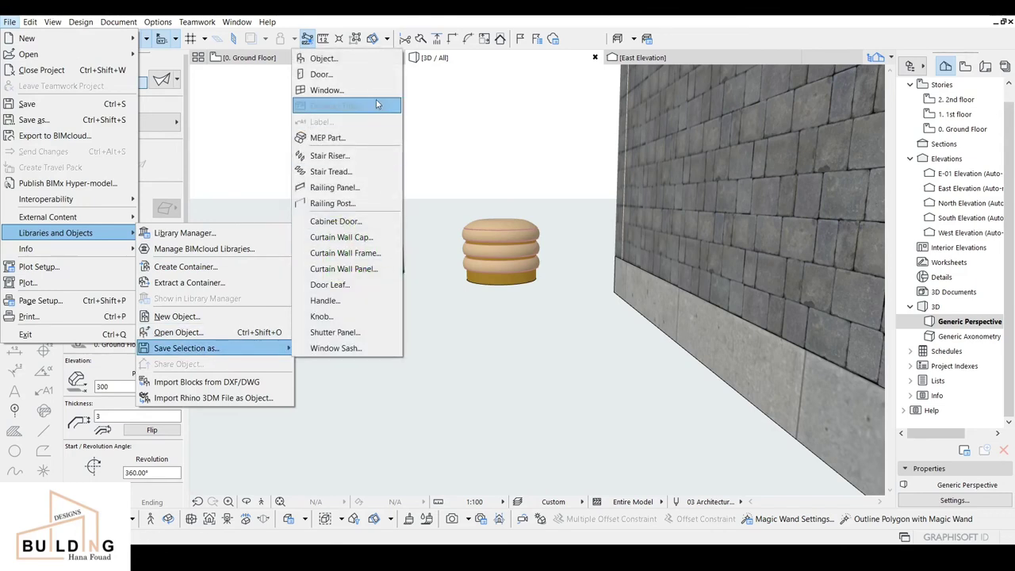
click(347, 60)
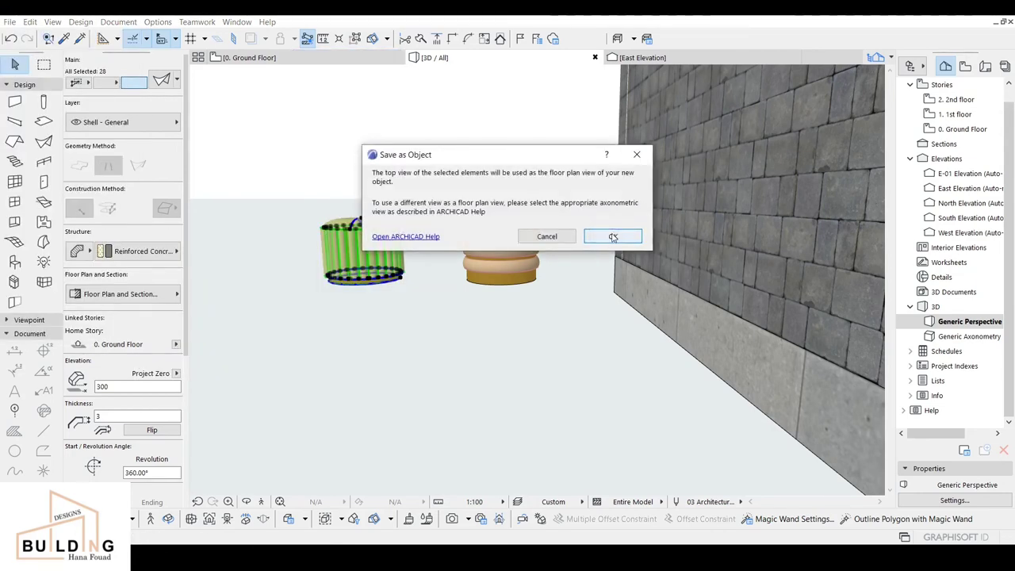
click(613, 237)
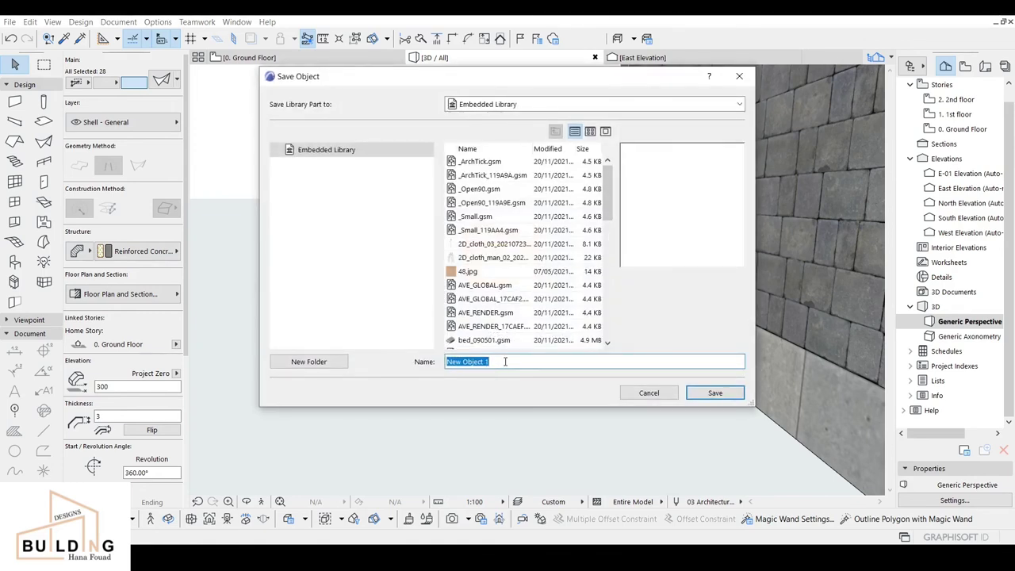
text(ottoman-1)
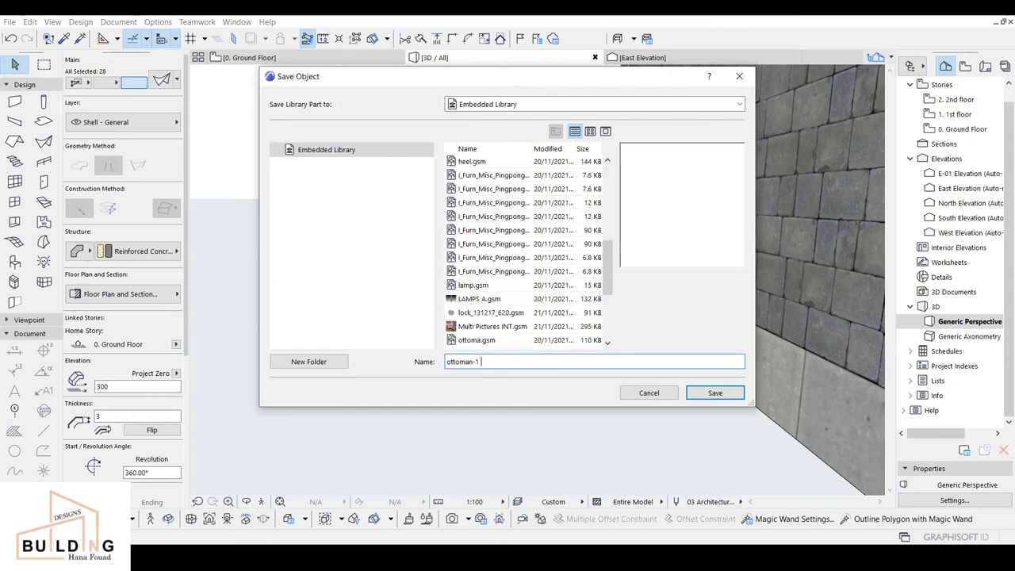
key(Return)
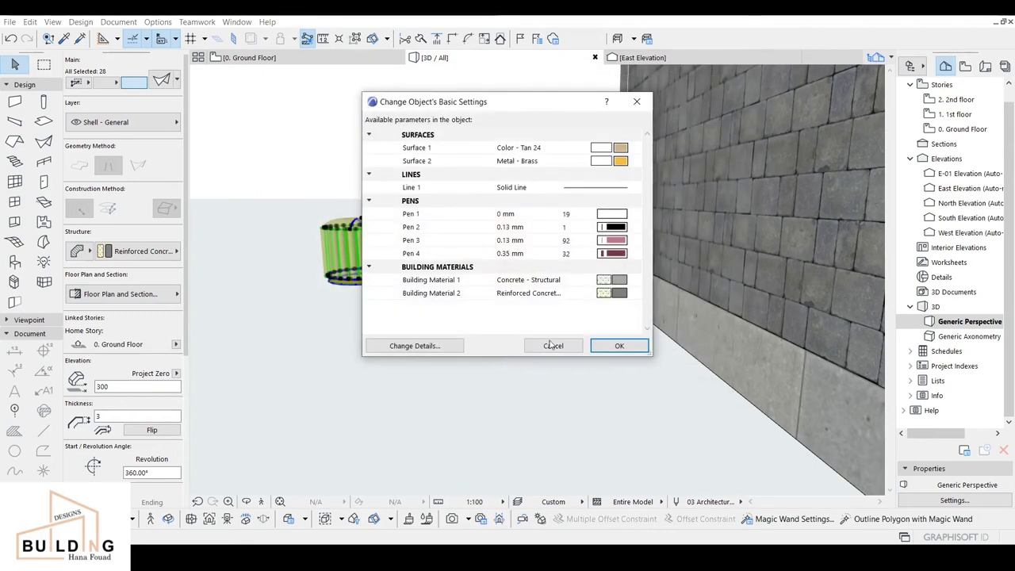
click(620, 346)
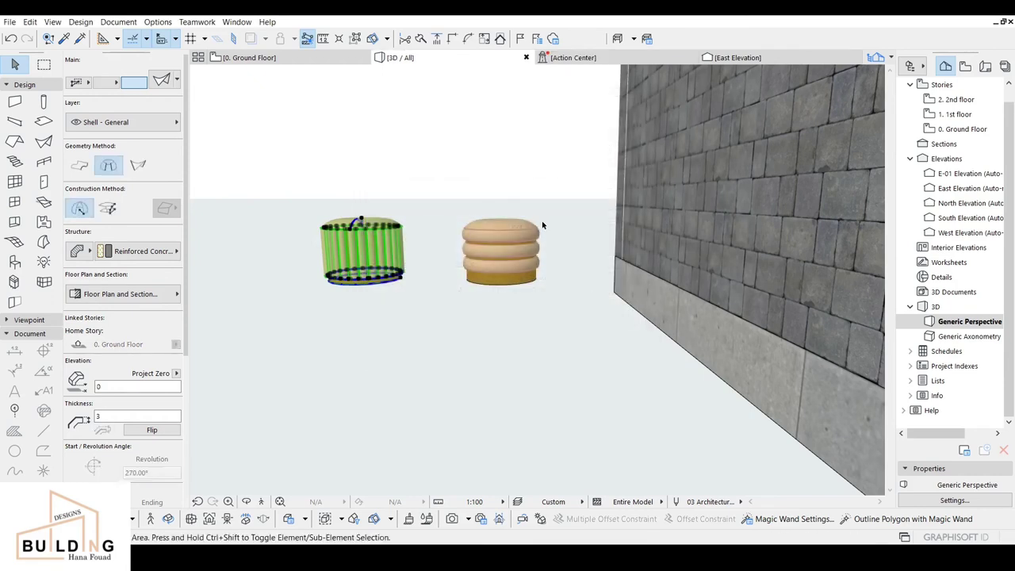
- Deselect the ribbed ottoman and select all elements of the ringed ottoman with a polygonal selection around it
click(546, 202)
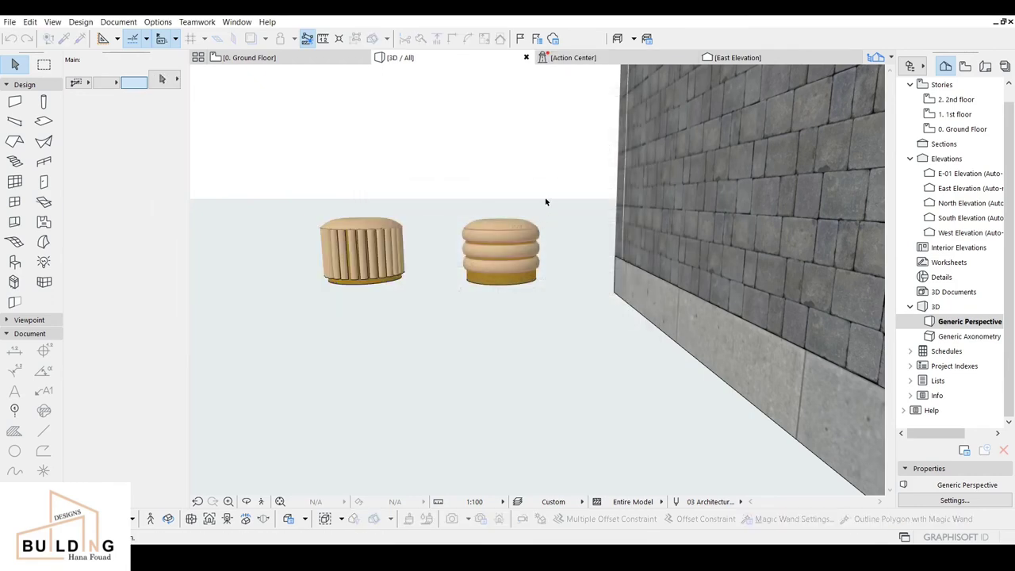
right_click(436, 216)
click(467, 298)
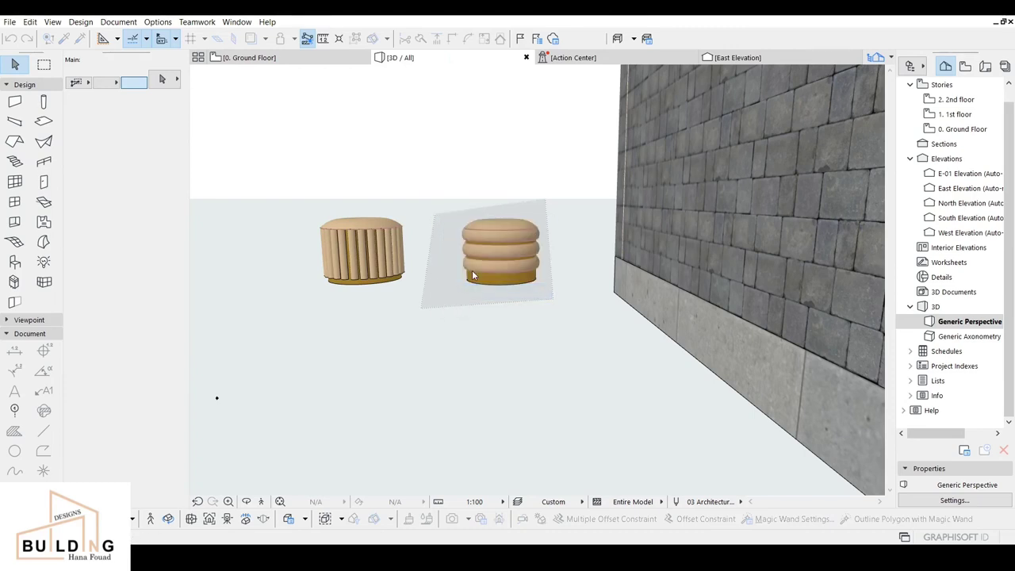
click(489, 264)
- Save the selected ringed ottoman as object ottoman-2 in the Embedded Library with default basic settings, then deselect it and close the Action Center
click(9, 22)
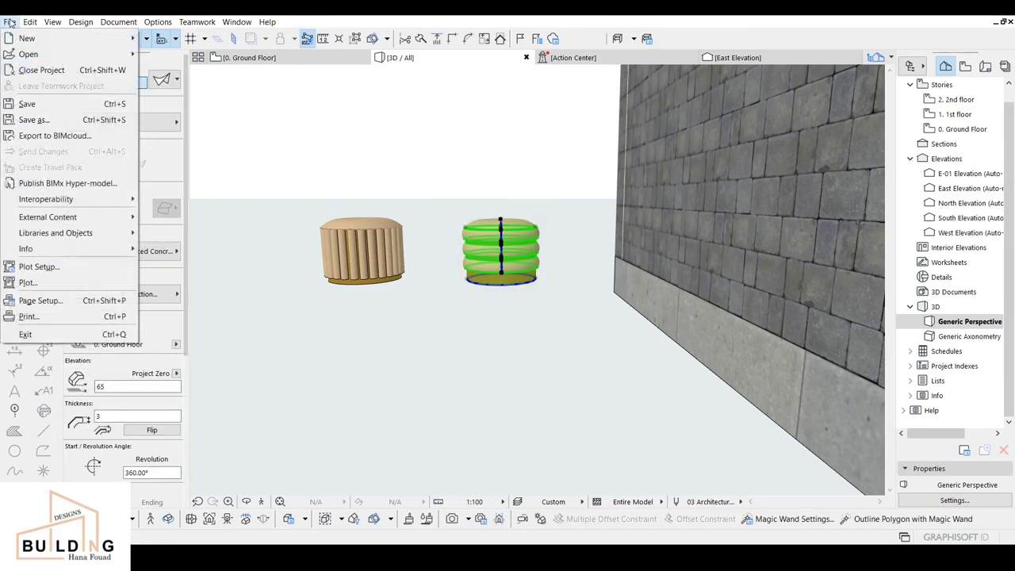
mouse_move(30, 19)
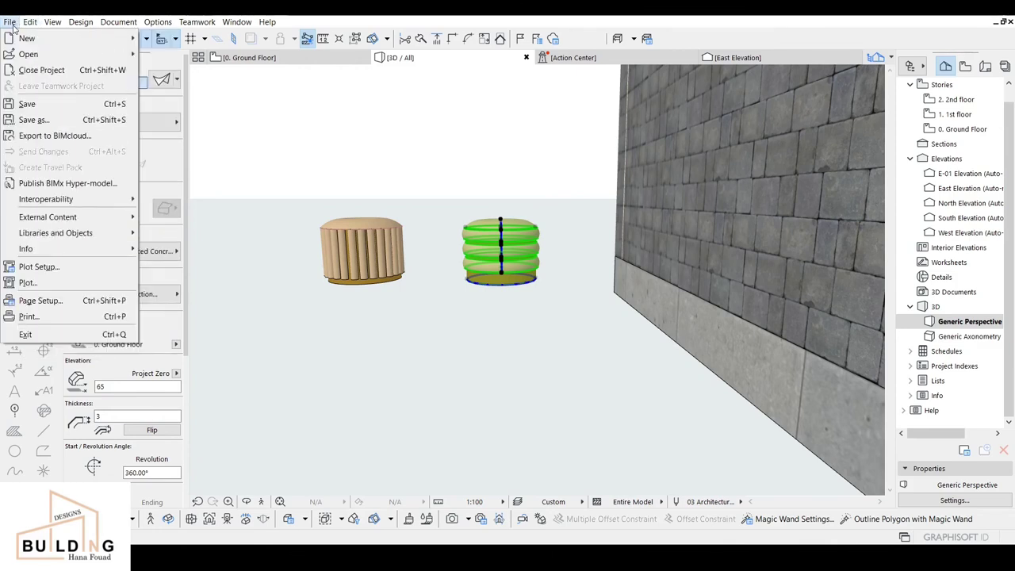
mouse_move(43, 234)
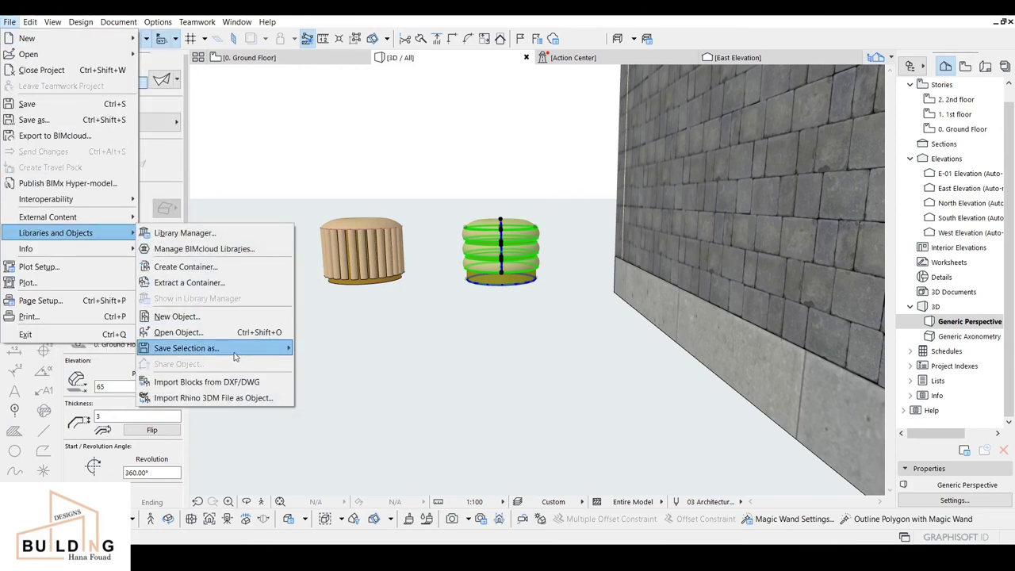
mouse_move(238, 349)
click(326, 59)
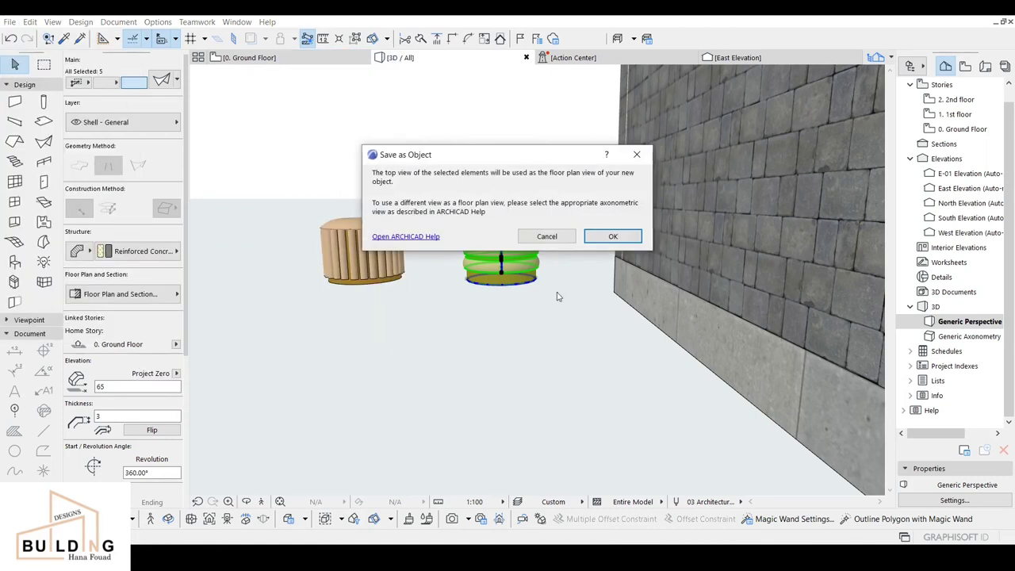
click(613, 236)
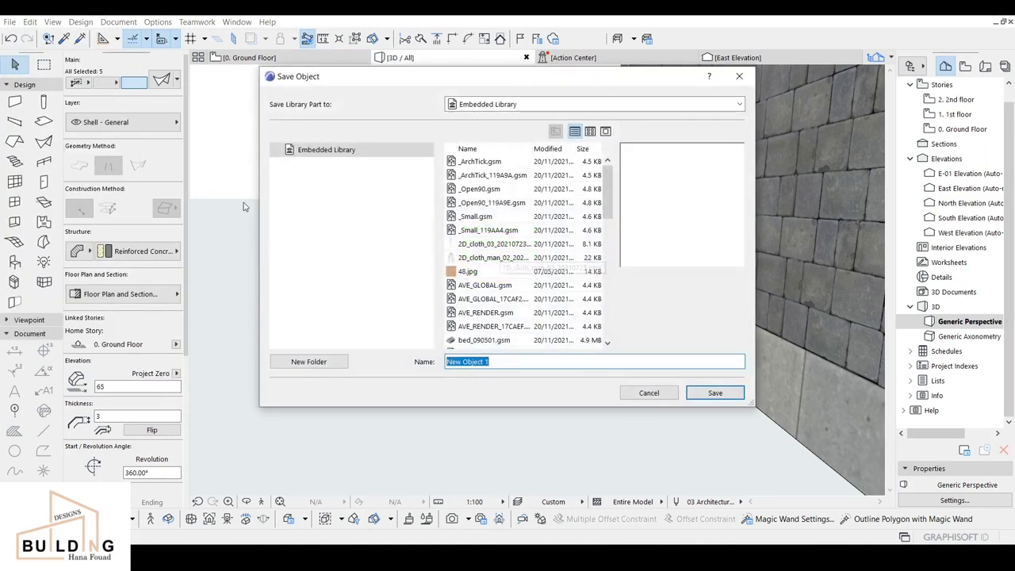
text(ottoam)
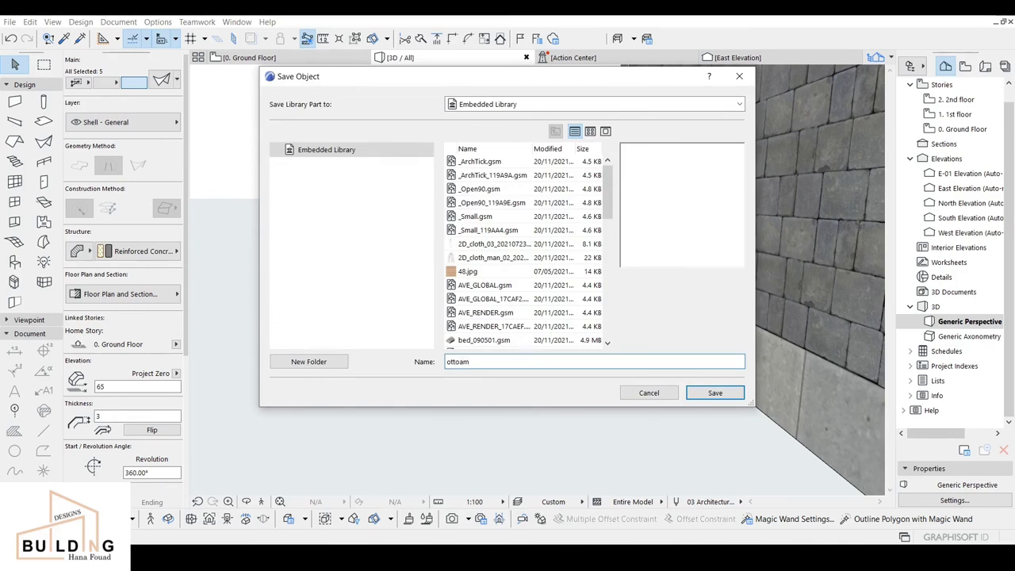
text(man-)
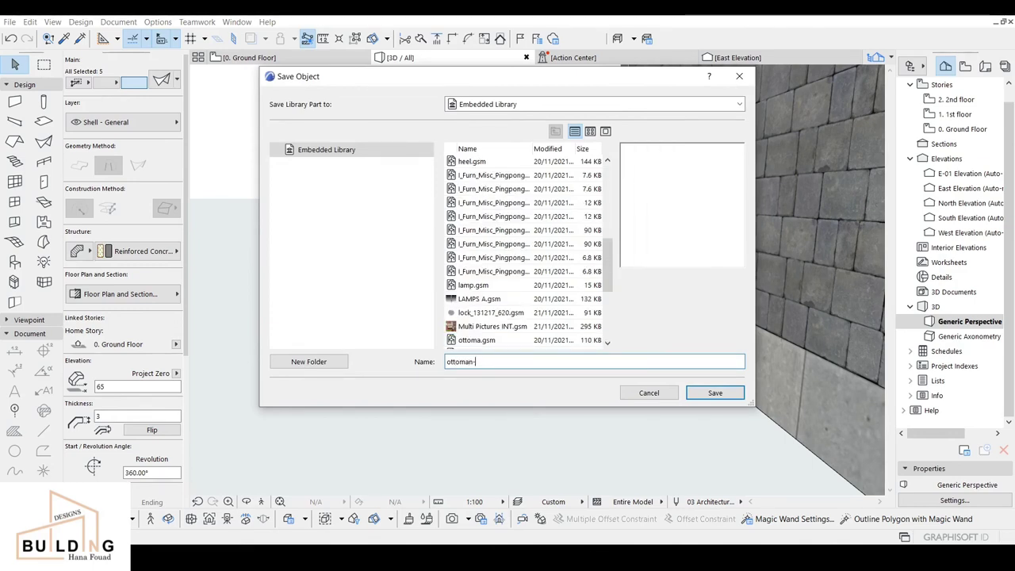
key(Return)
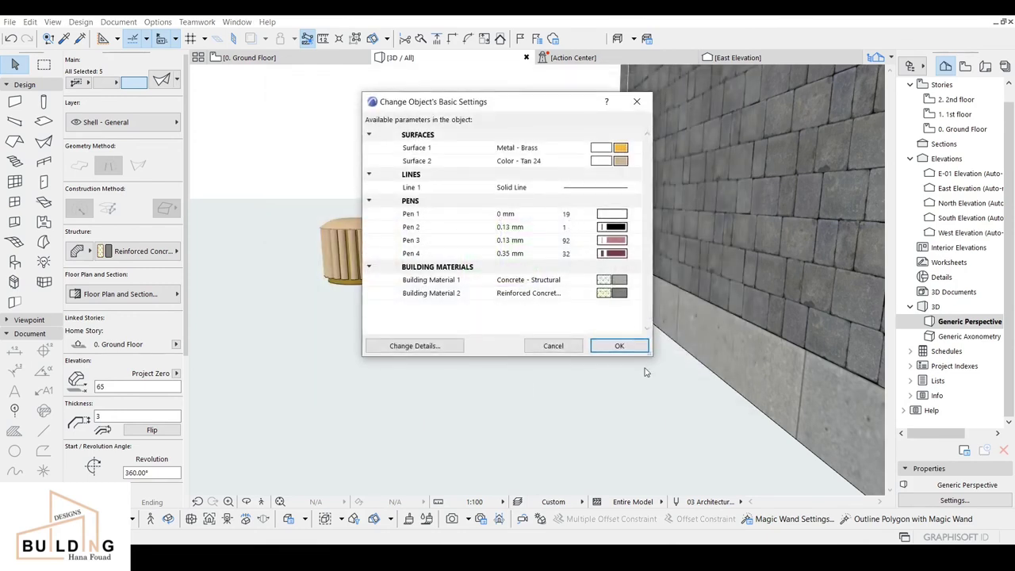
click(616, 346)
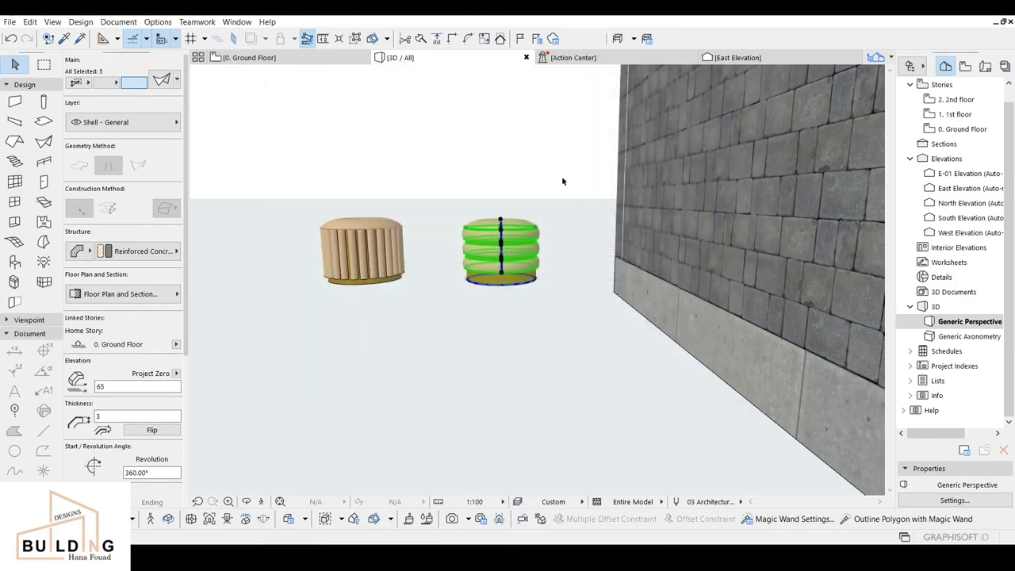
key(Escape)
click(692, 58)
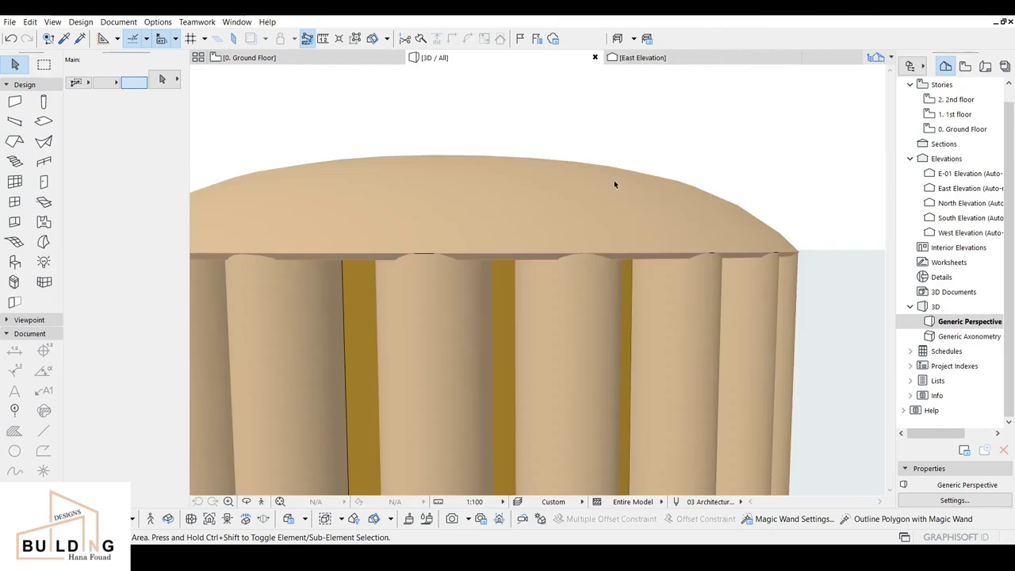
- Preview the saved ottoman objects in 3D and place ottoman-1 from the Embedded Library on the ground in front of the ribbed ottoman
scroll(614, 184, down, 5)
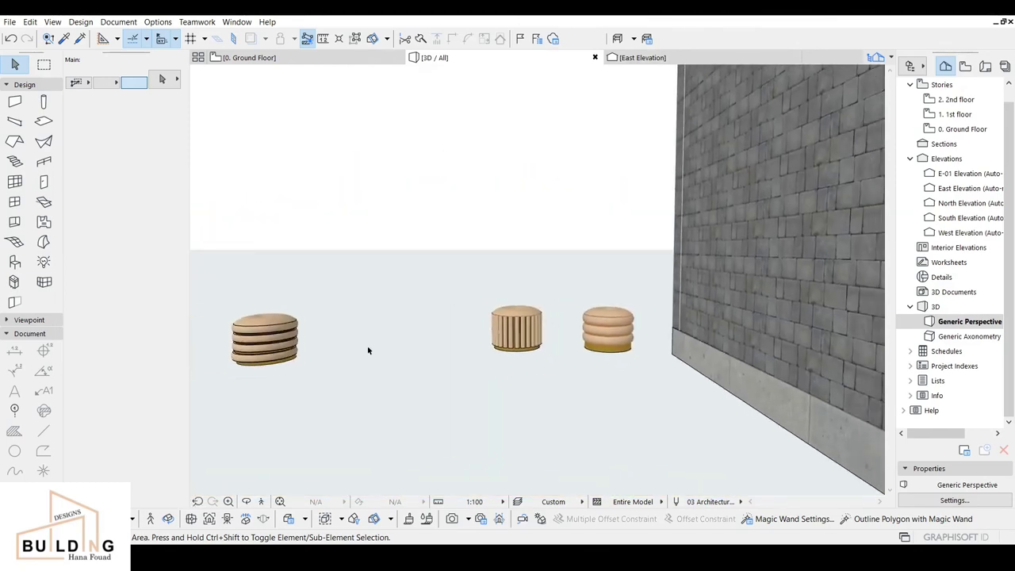
scroll(368, 351, down, 3)
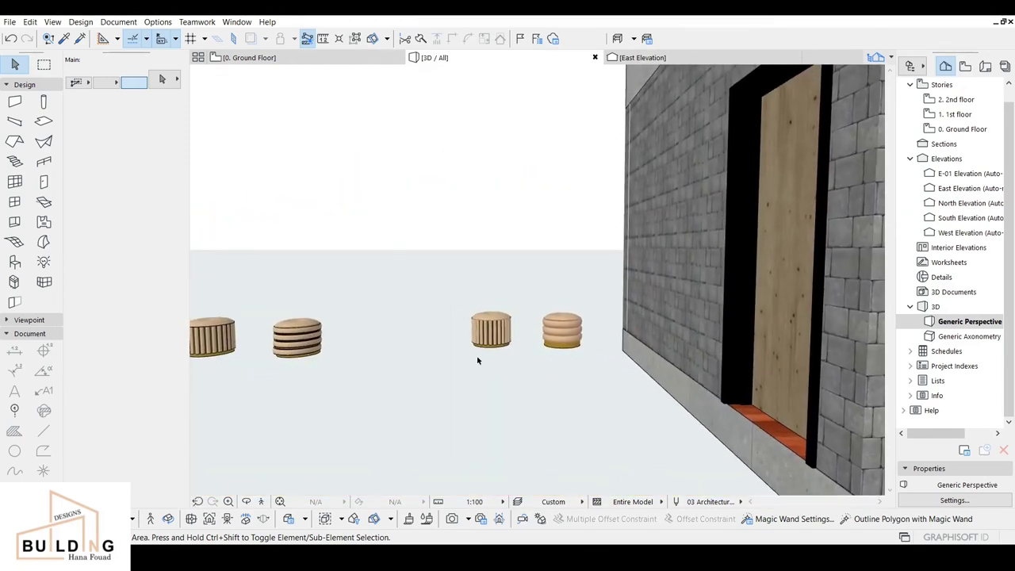
click(14, 264)
click(162, 80)
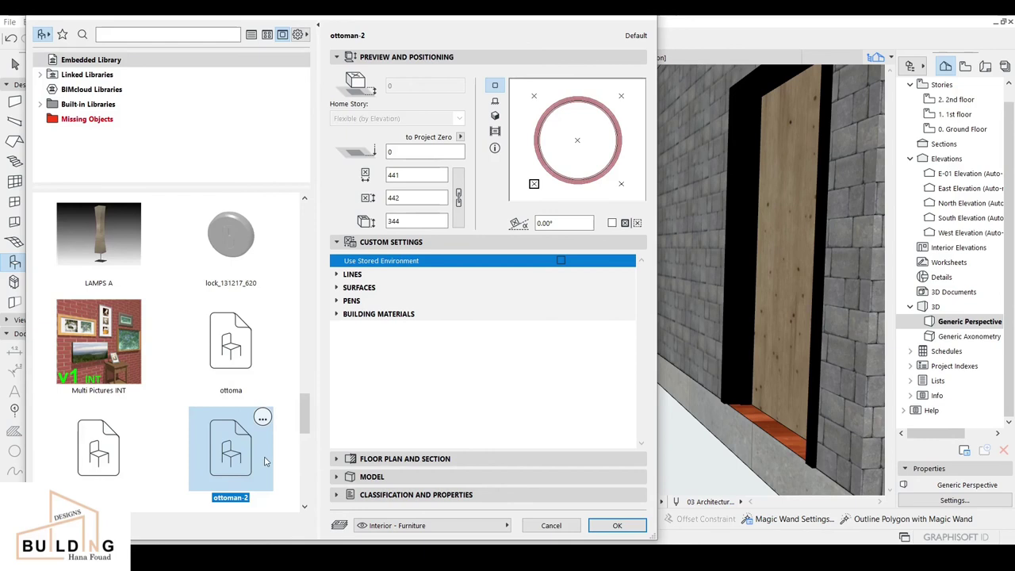
click(89, 466)
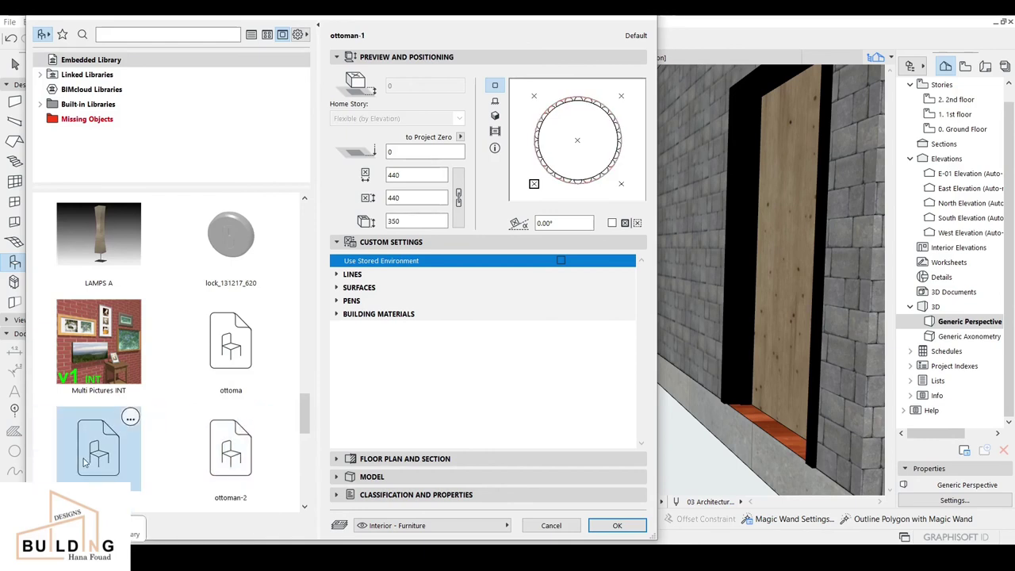
click(495, 117)
click(228, 474)
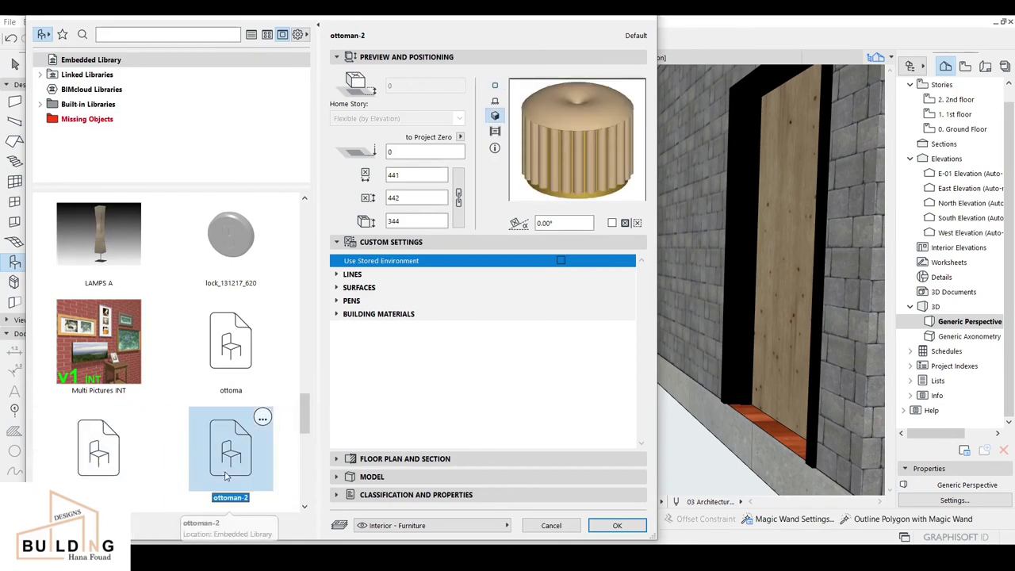
click(77, 458)
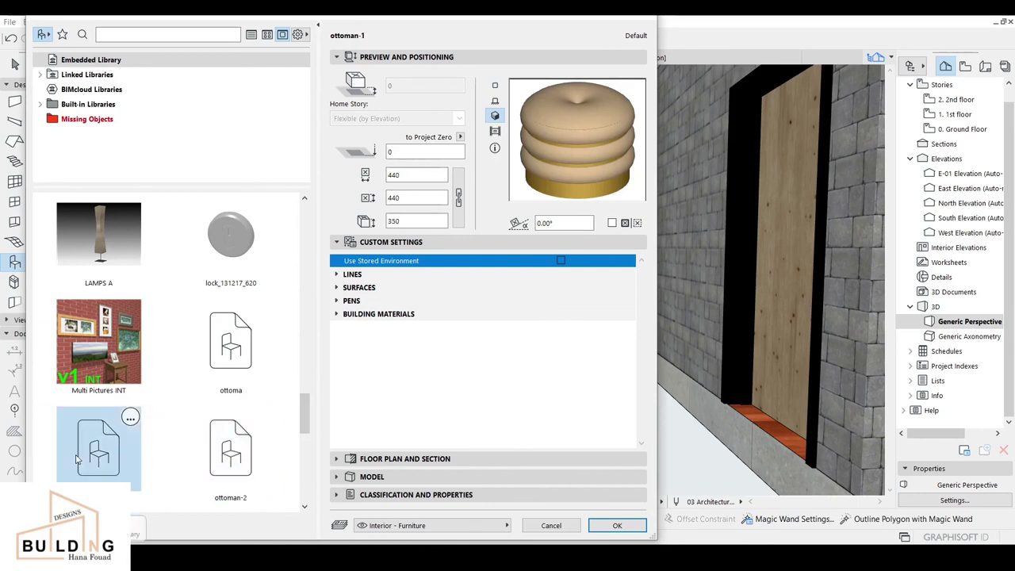
click(617, 525)
click(479, 389)
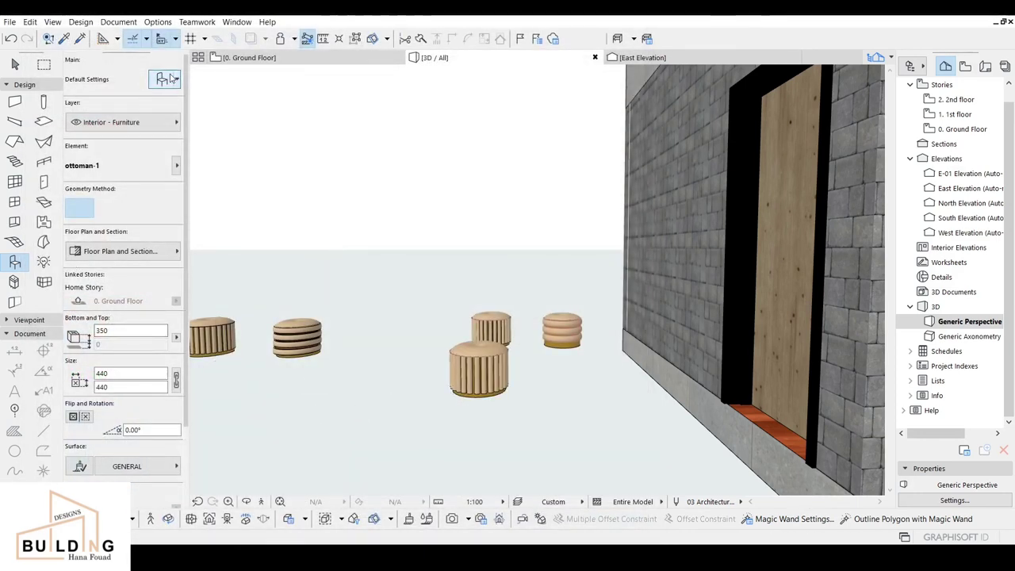
- Search the object library for "ottoman" and set ottoman-2 as the object to place
click(168, 79)
click(148, 34)
click(43, 38)
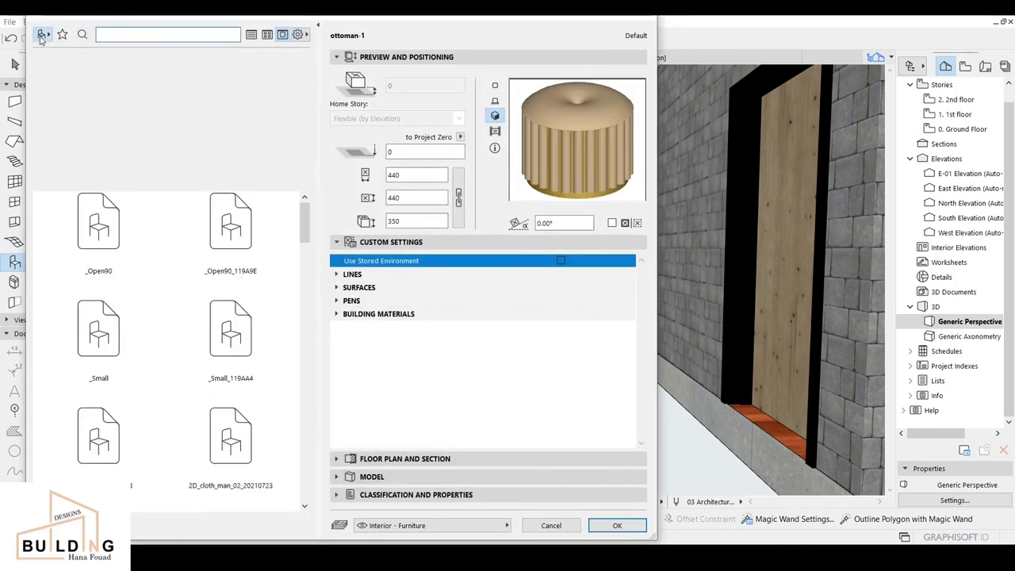
scroll(221, 401, down, 5)
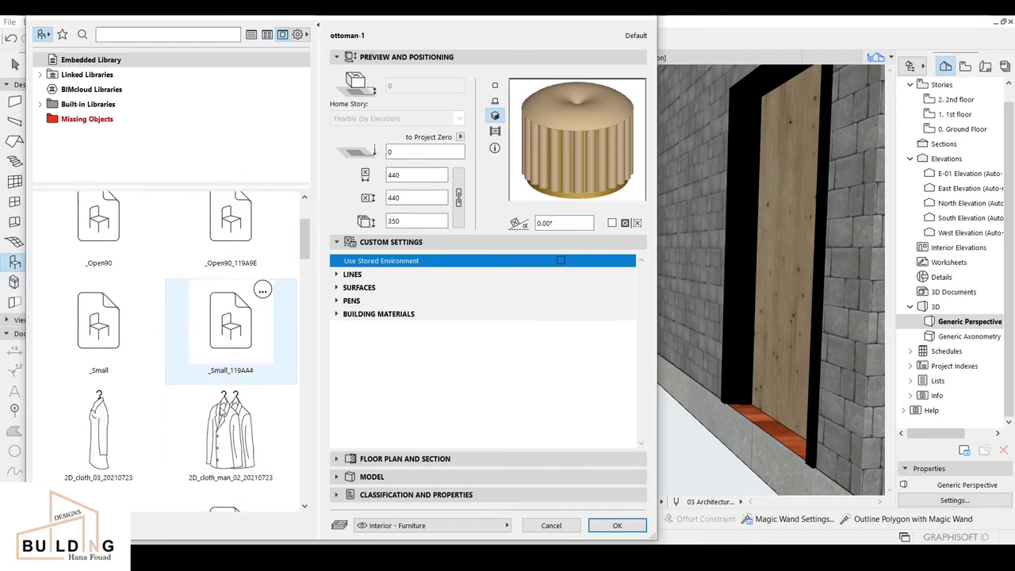
click(178, 34)
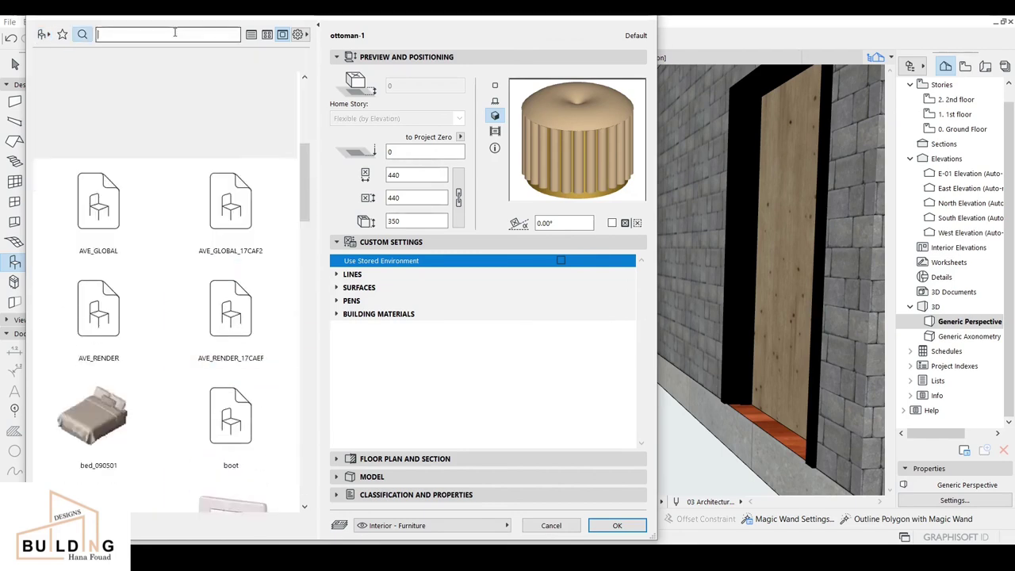
text(o)
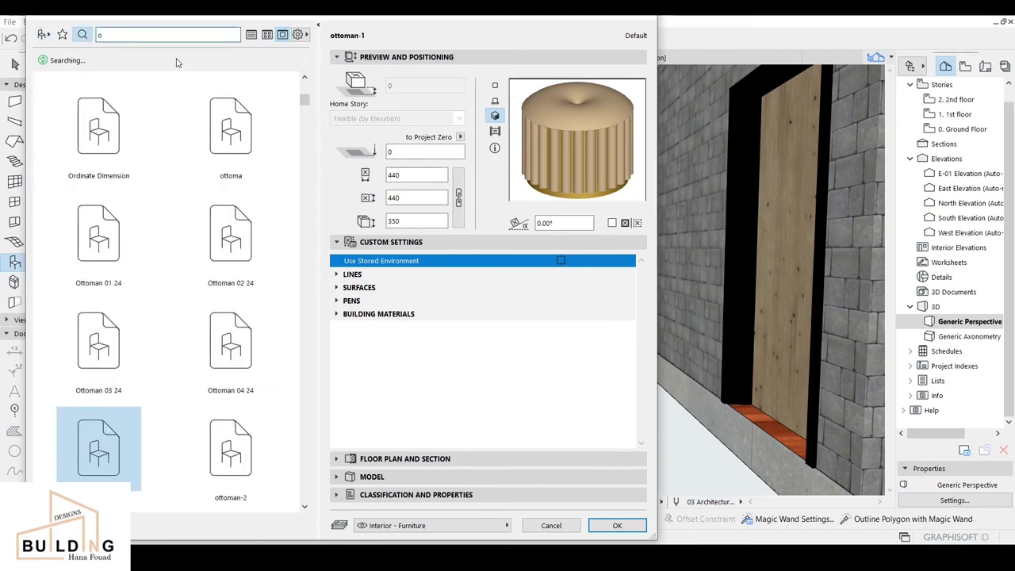
text(tto)
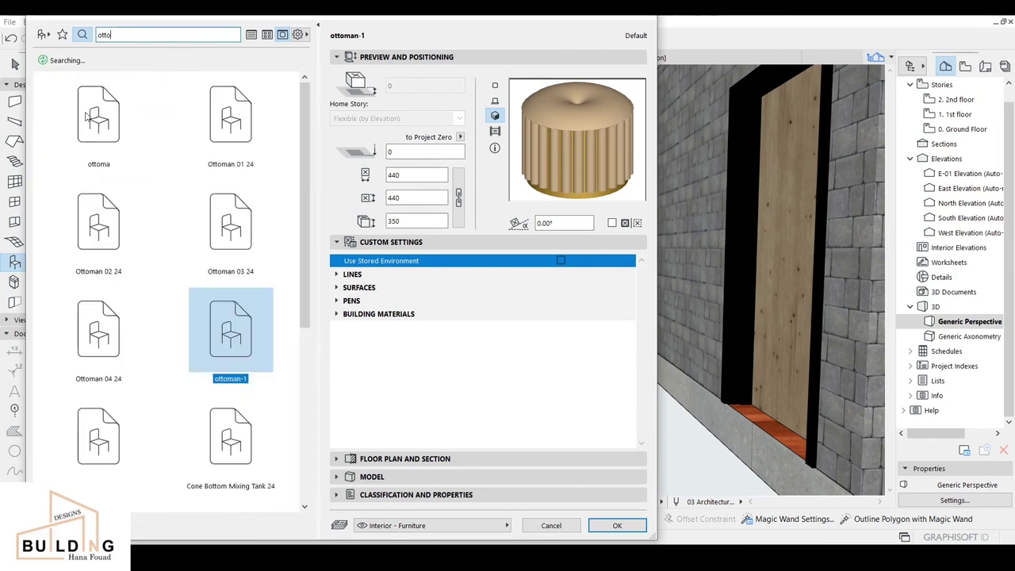
text(man)
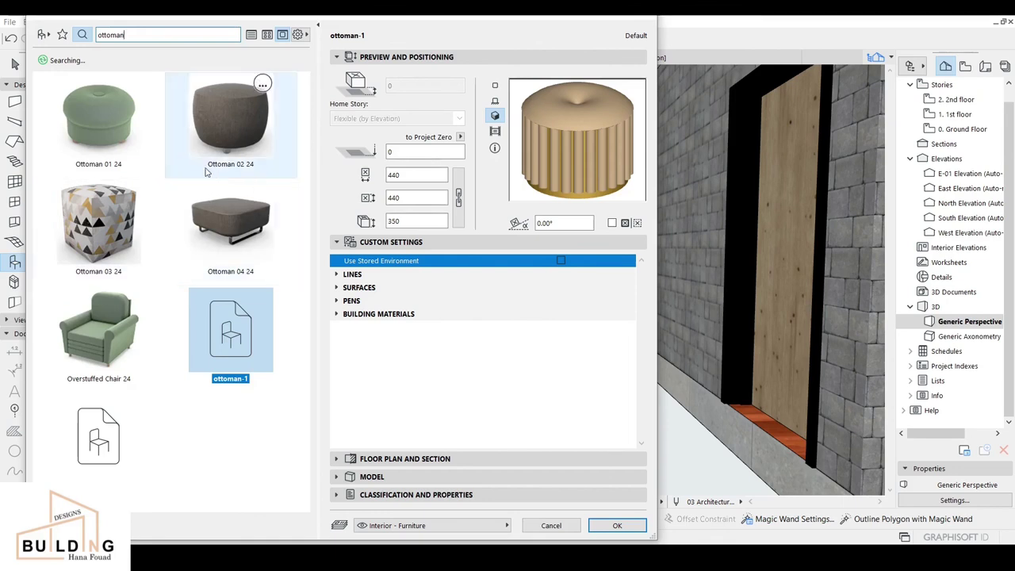
click(103, 441)
click(615, 526)
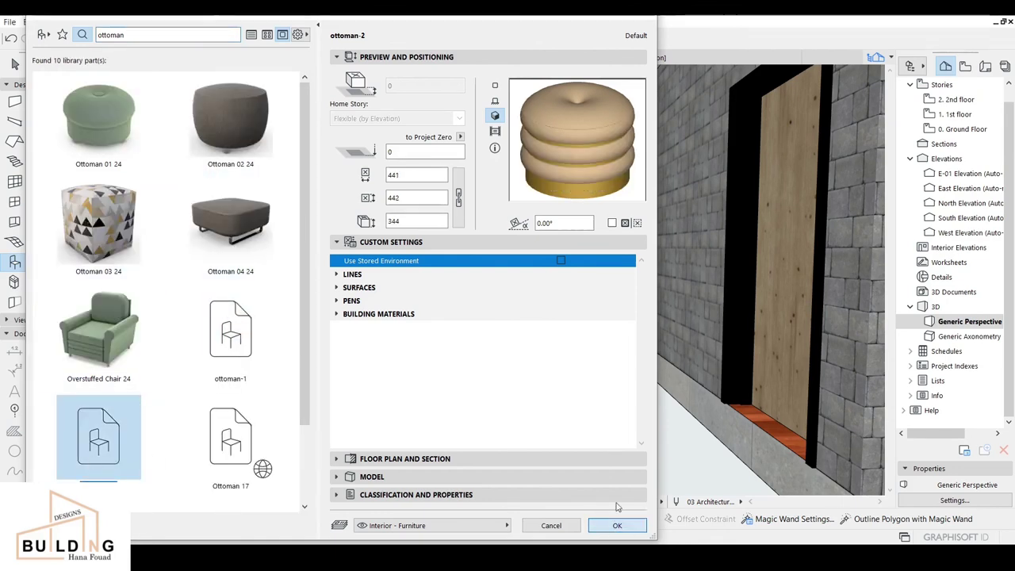